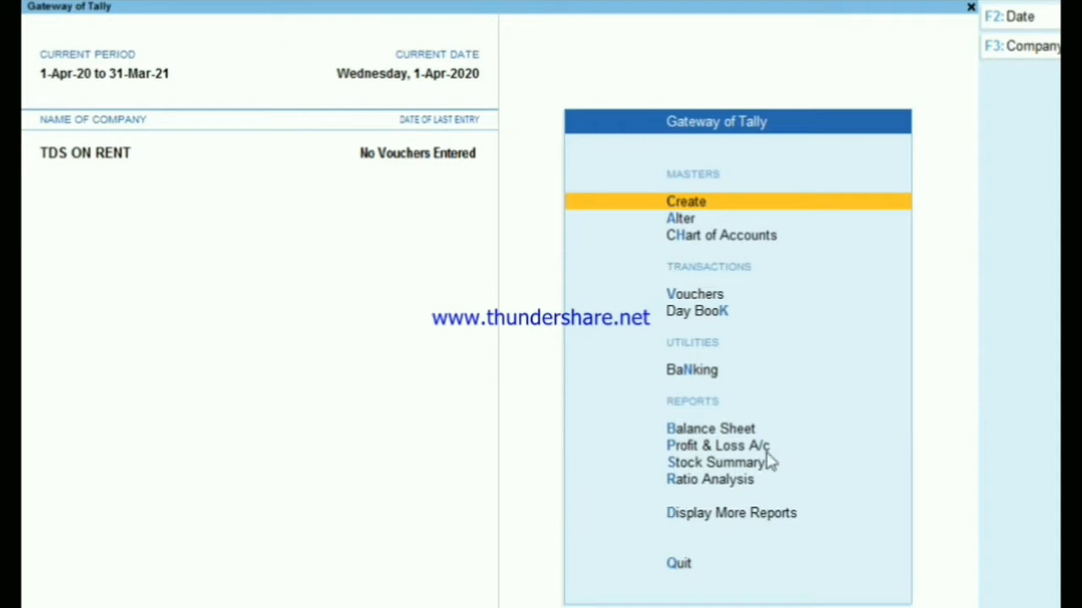
Open the TDS ON RENT company features and bring up the GST details with Goods and Services Tax enabled.
key("F11")
key("Down")
key("Down")
key("Down")
key("Down")
key("Down")
key("Down")
key("Down")
key("Down")
key("Down")
key("Down")
key("Down")
key("Down")
key("Down")
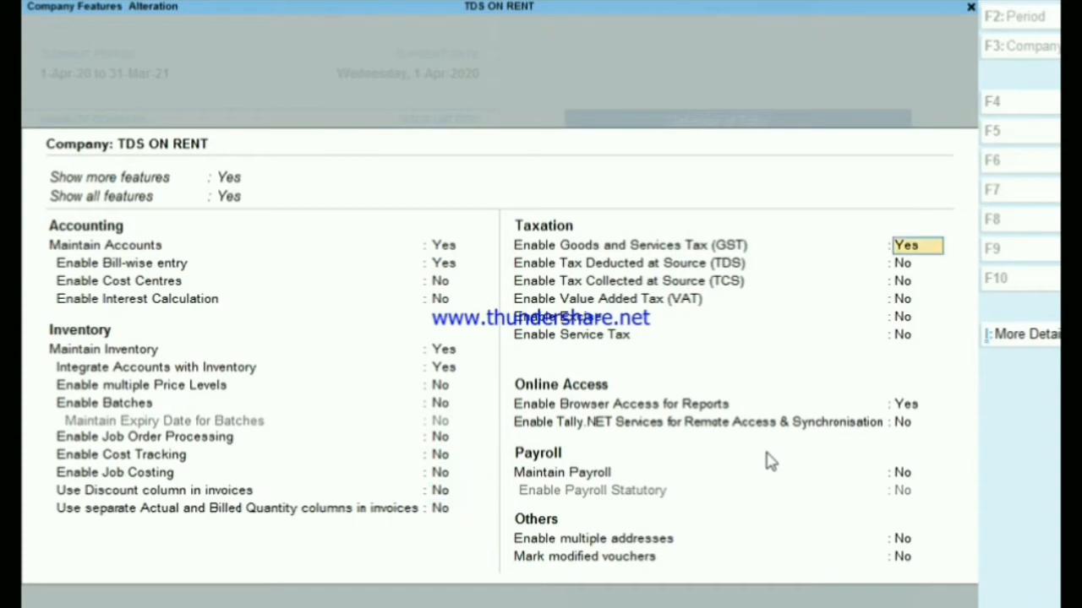
key("Return")
key("Return")
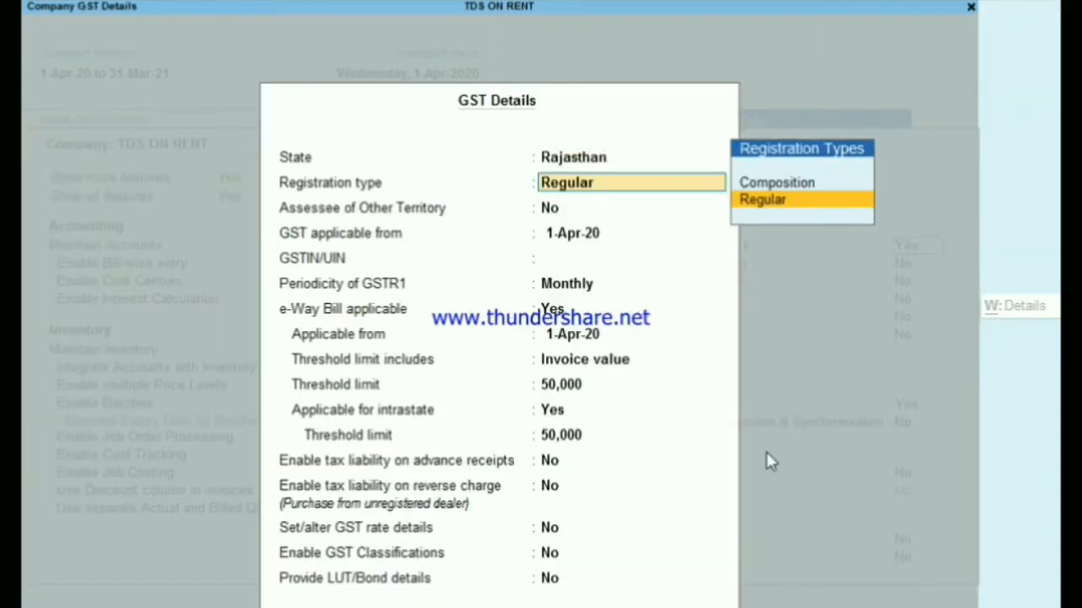
Keep the Regular registration applicable from 1-Apr-20, enter the company's GSTIN/UIN, and keep monthly GSTR1 periodicity.
key("Return")
key("Return")
key("Return")
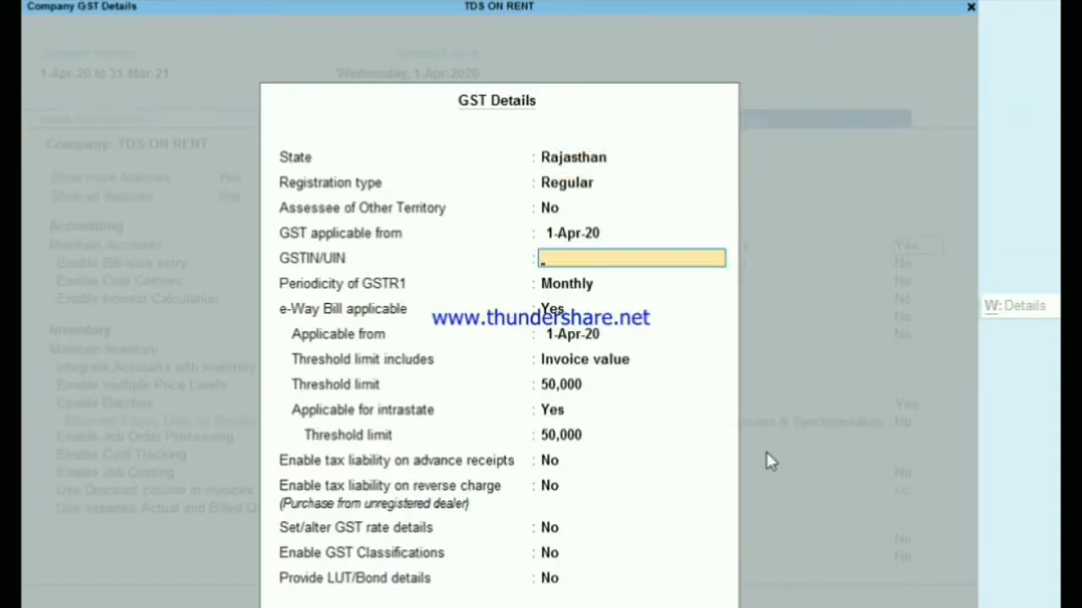
type("08ASDFE1254A")
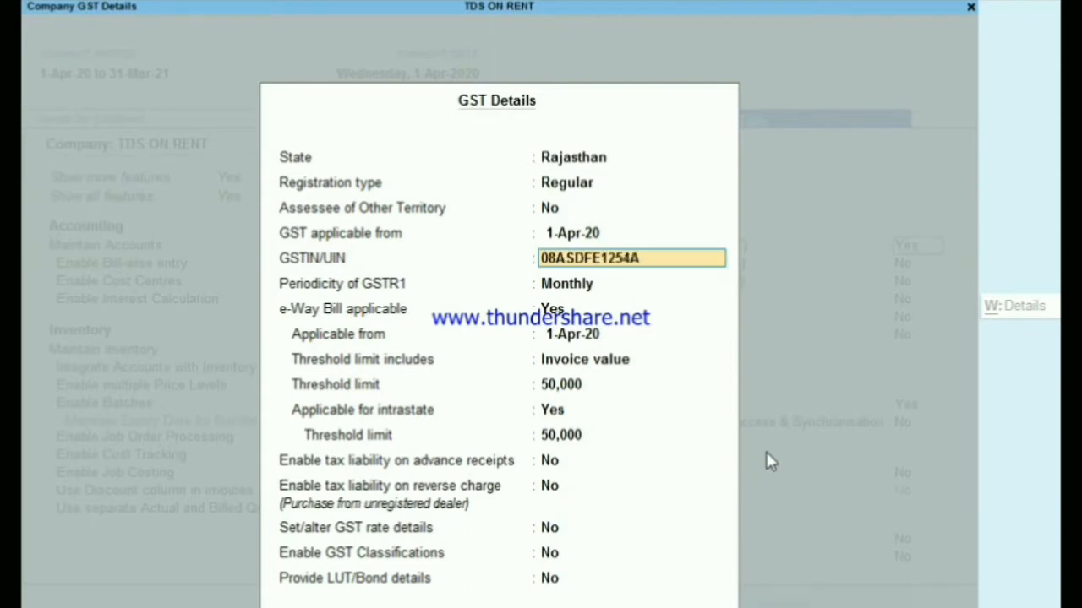
type("1Z5")
key("Return")
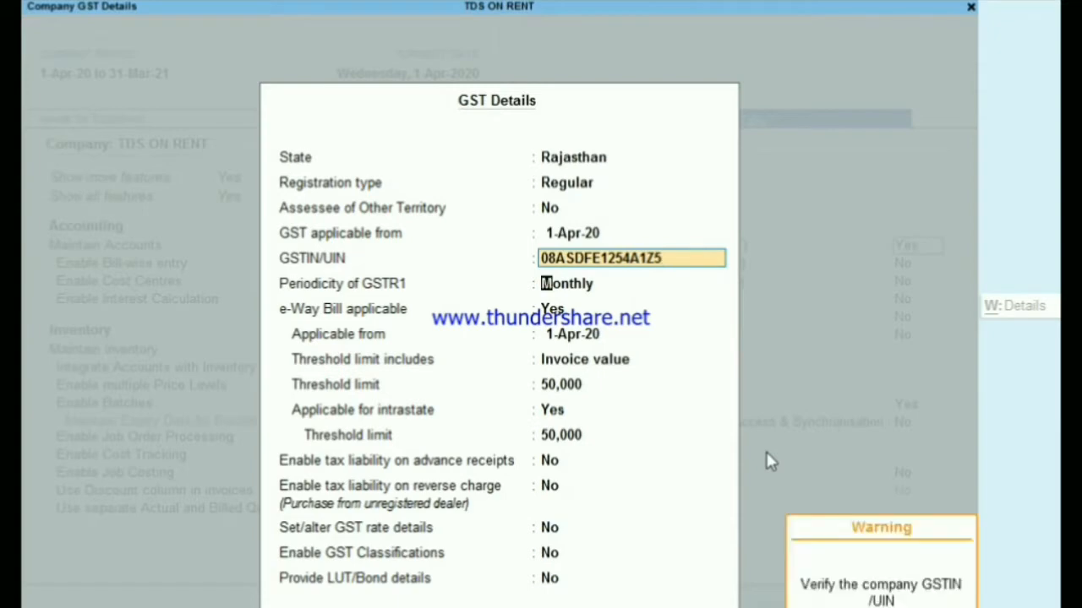
key("Return")
Set e-Way Bill applicable to No and save the company's GST details.
type("N")
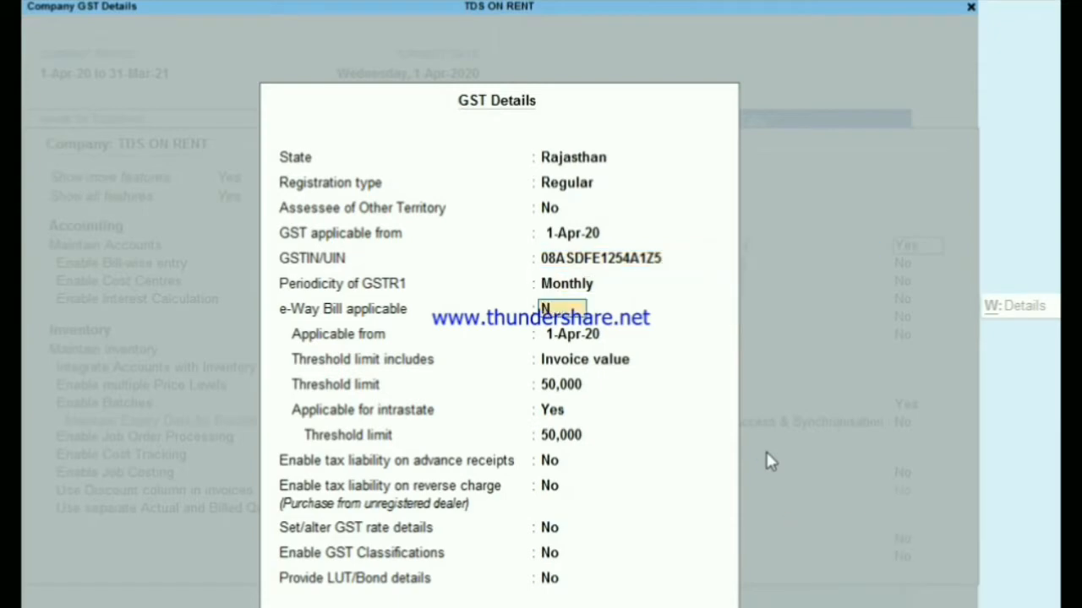
key("Return")
key("Return")
key("Return")
key("ctrl+a")
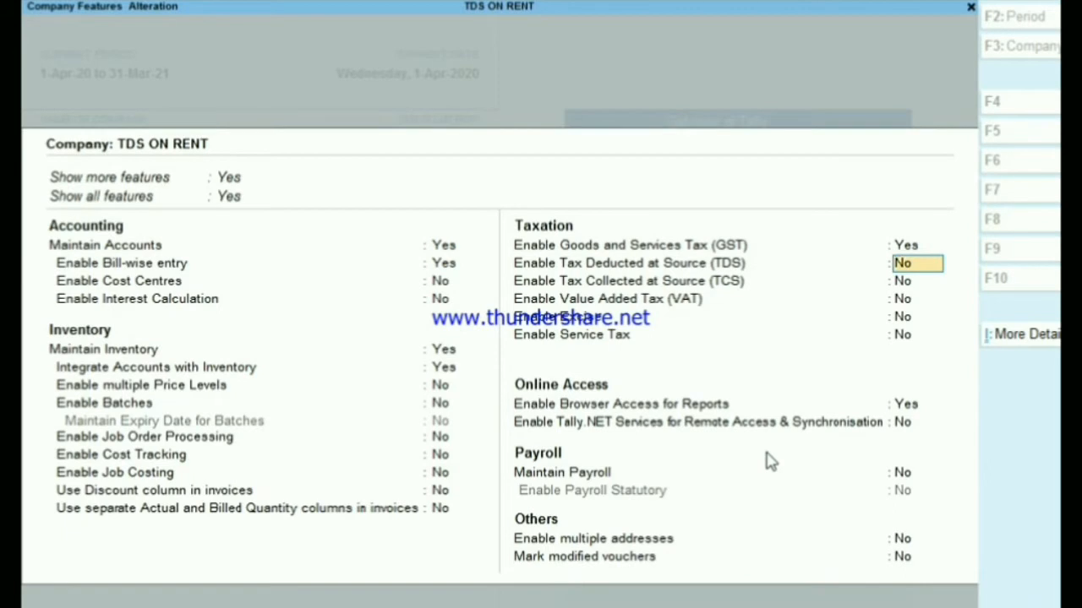
Enable Tax Deducted at Source and enter the TAN registration number and TAN, with Company as the deductor type.
key("y")
key("Return")
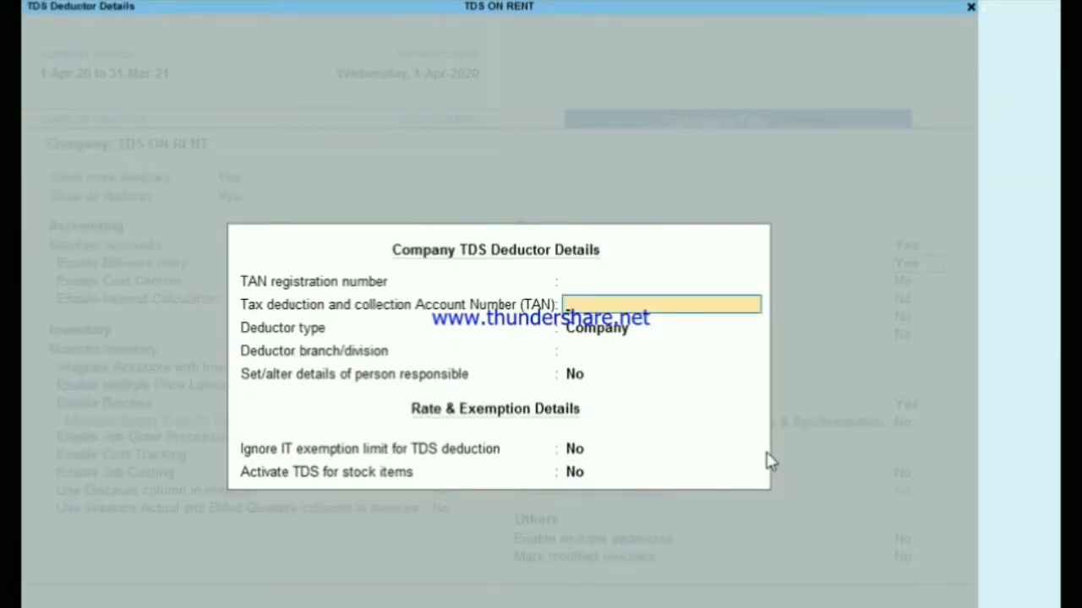
key("Up")
type("1212")
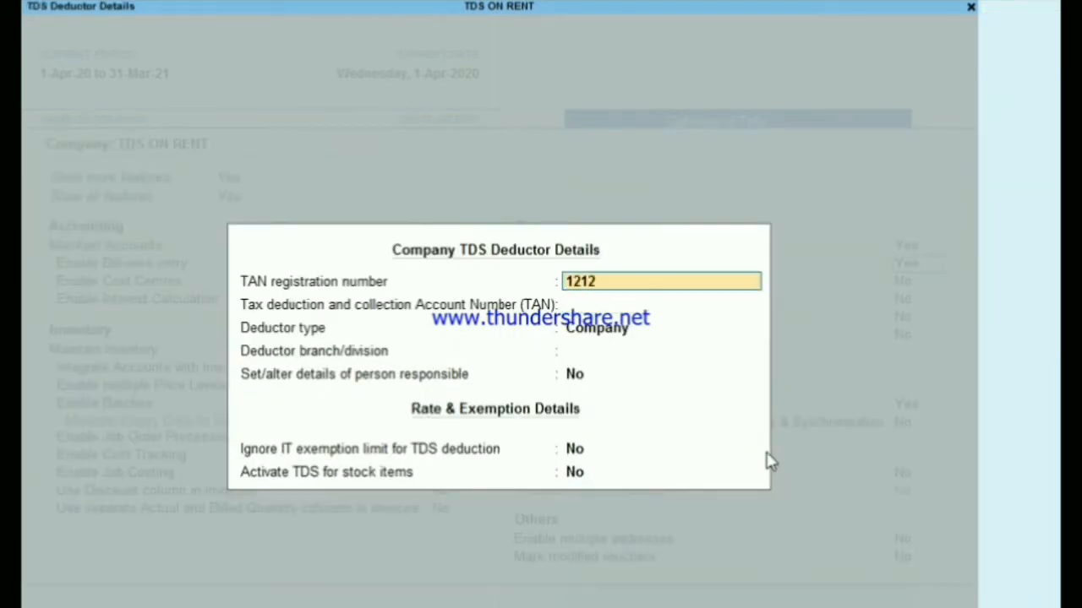
key("Return")
type("ASER")
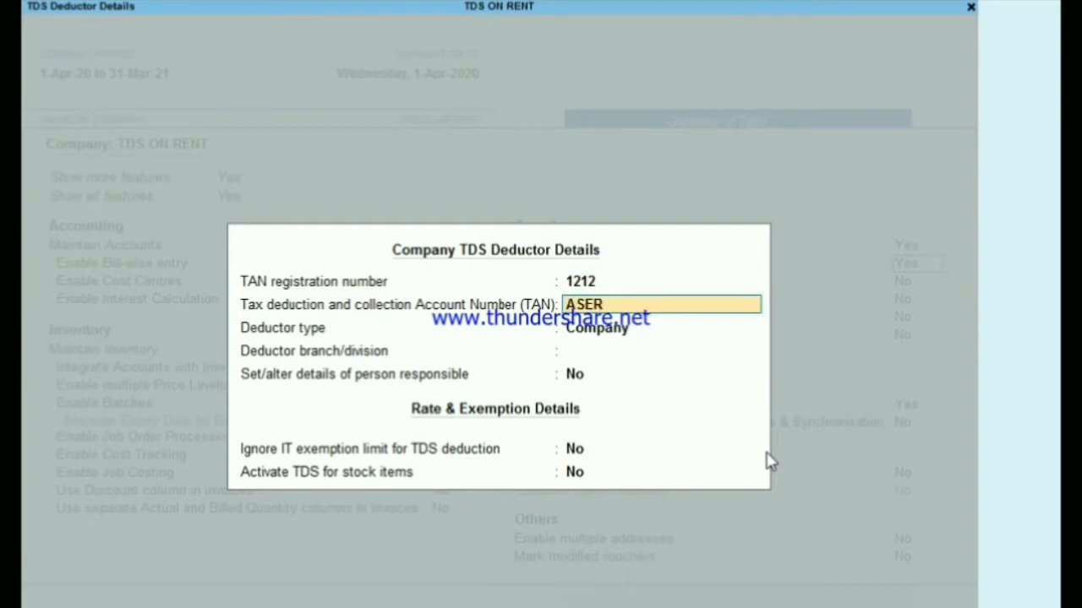
type("F1254A")
key("Return")
key("Return")
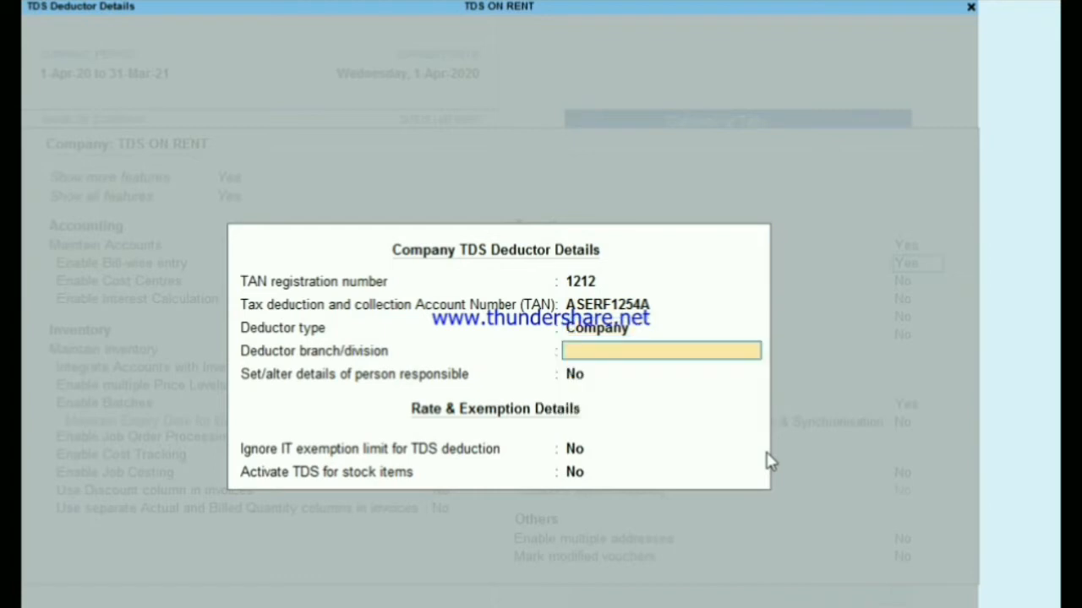
Set the deductor branch/division to JAIPUR, keep the remaining TDS options at No, and save the company features.
type("JAIPURE")
key("Return")
key("Return")
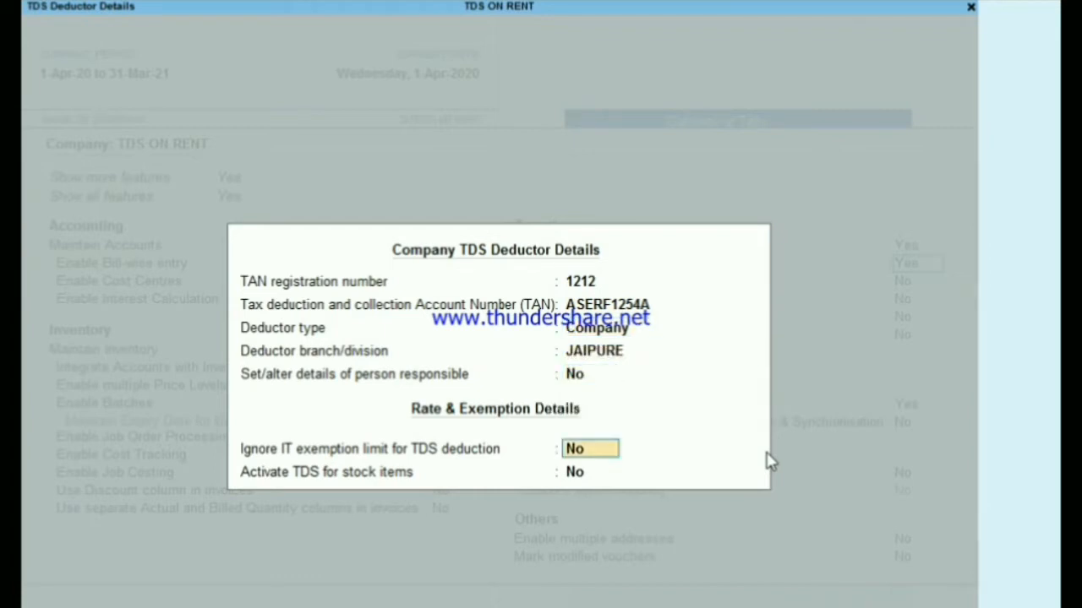
key("Up")
key("Up")
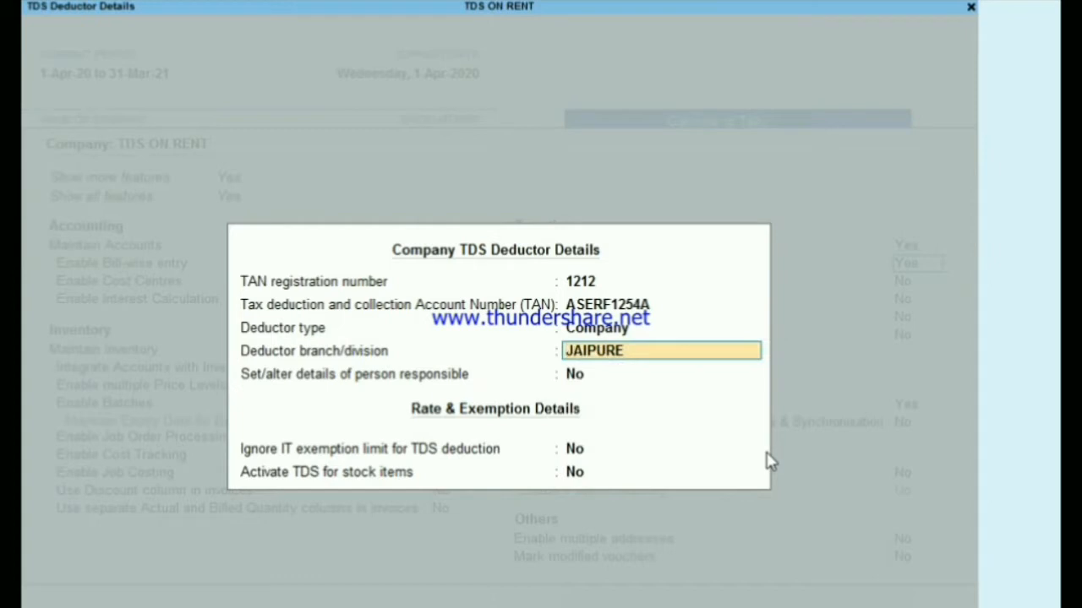
key("BackSpace")
key("Return")
key("Return")
key("Return")
key("Return")
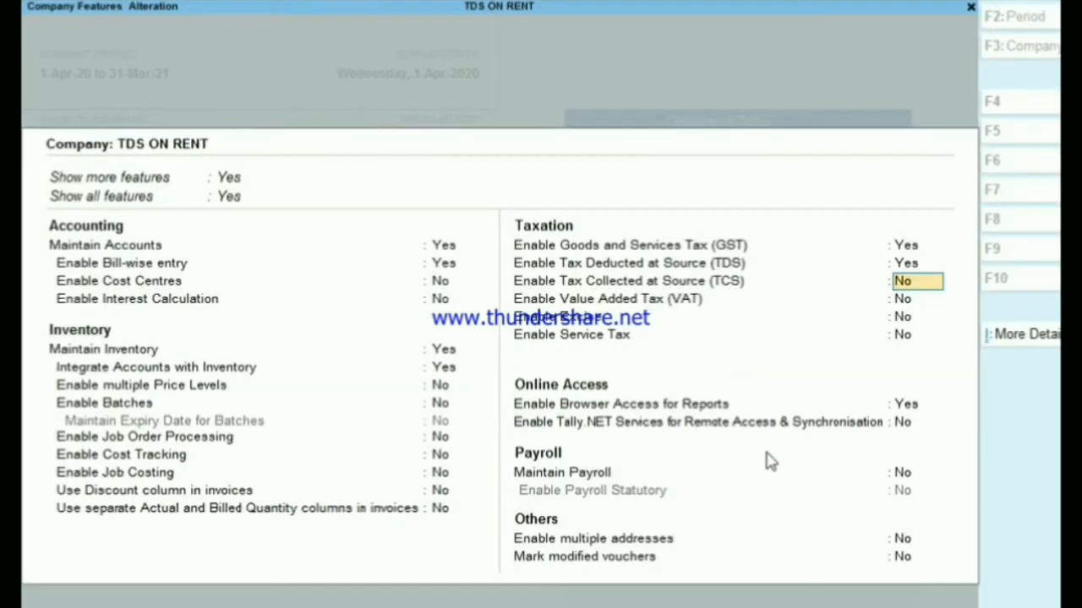
key("ctrl+a")
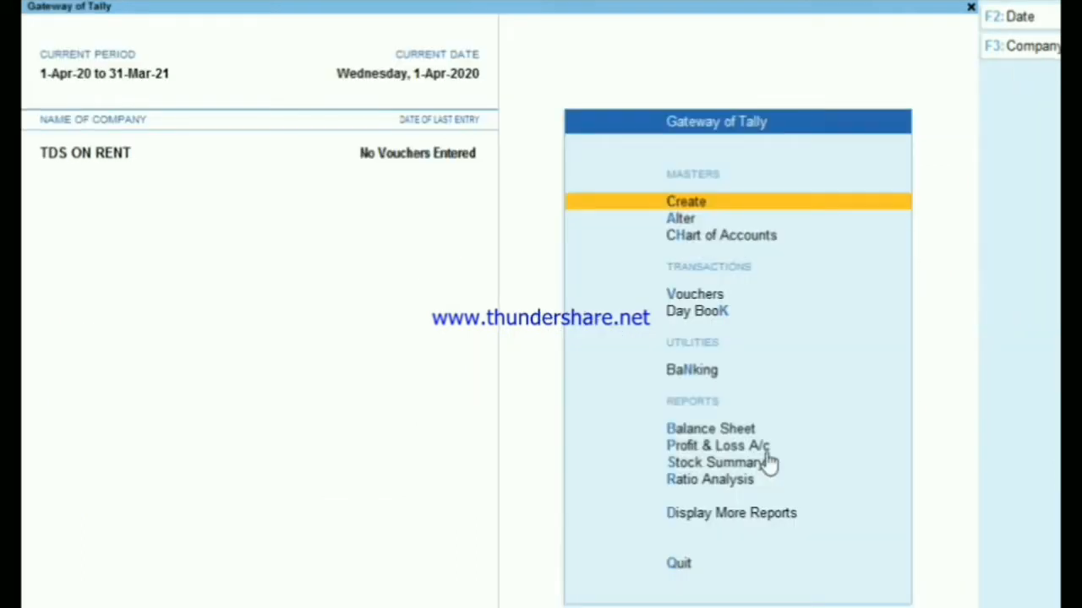
Start a purchase voucher with supplier invoice number 1254 dated 1-Apr-20.
key("Down")
key("Down")
key("Down")
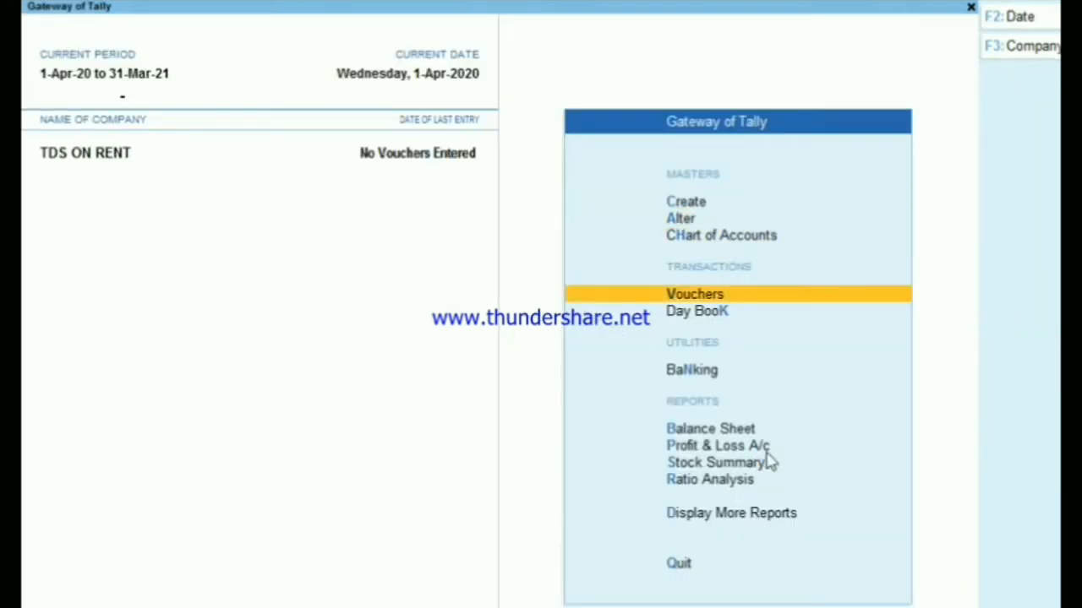
key("Return")
key("F9")
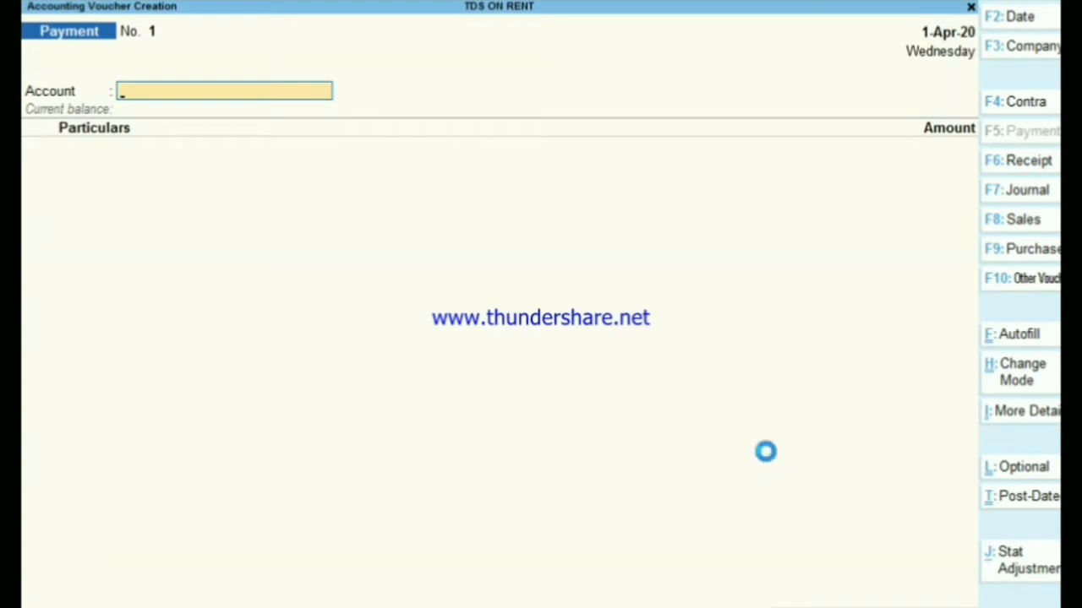
type("1254")
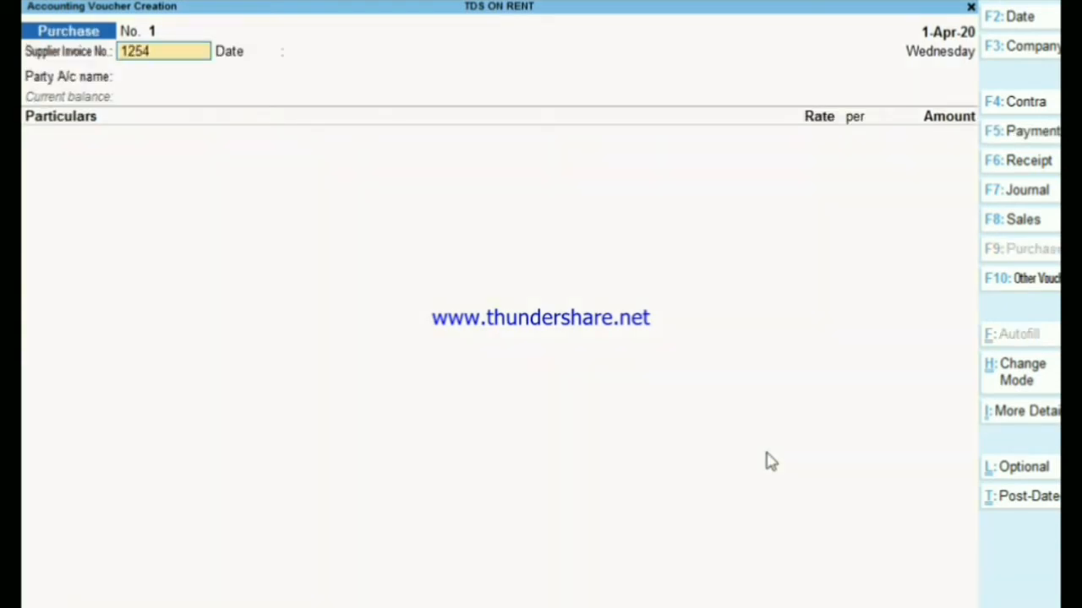
key("Return")
key("Return")
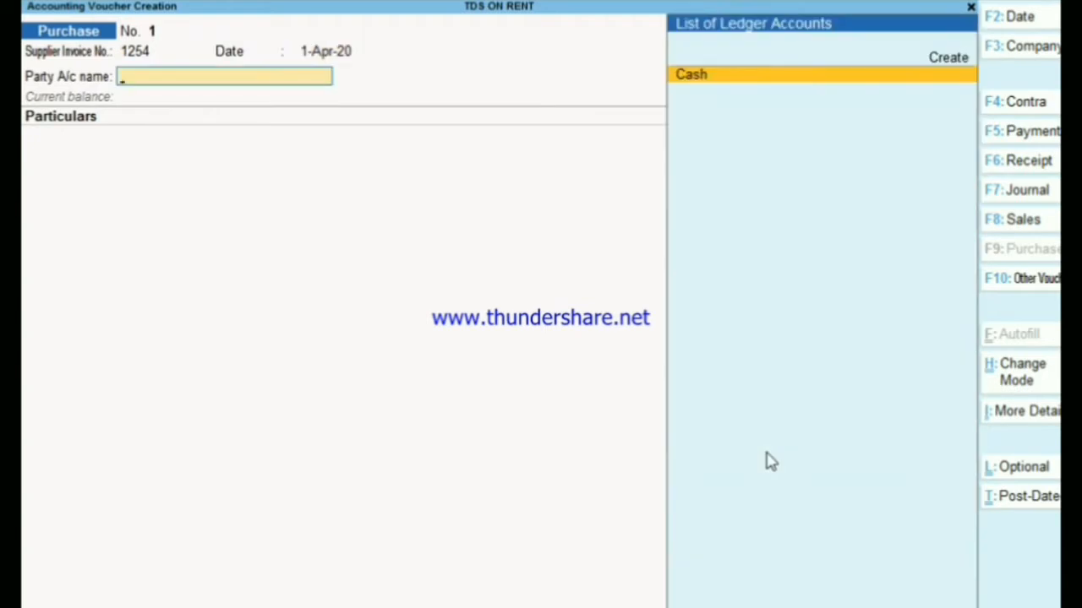
Start a new party ledger named RK PVT LTD under the Sundry Creditors group.
key("alt")
key("alt+c")
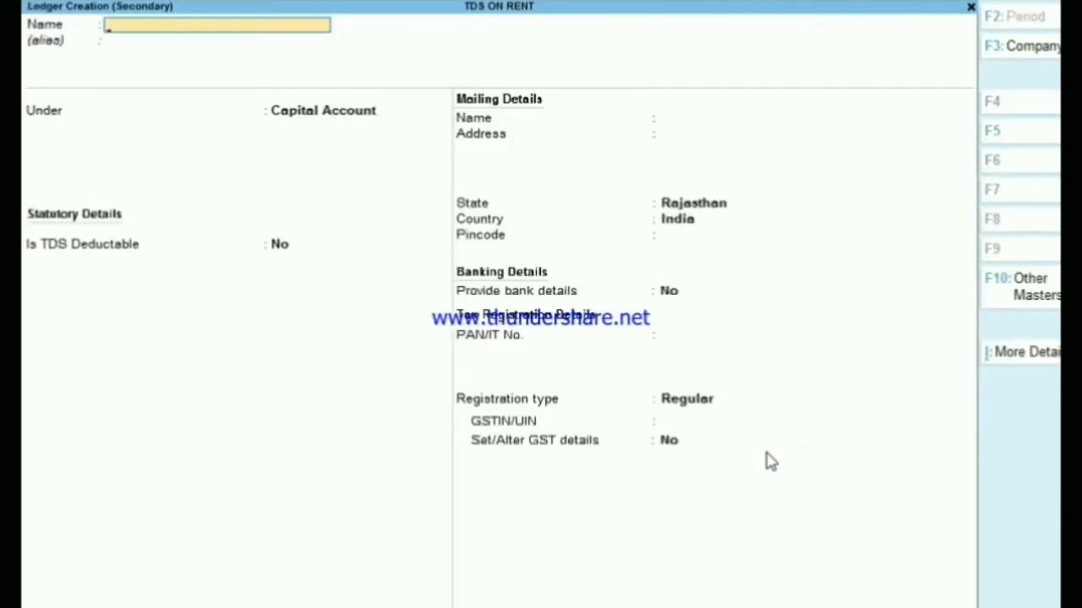
type("RK PVT LTD")
key("Return")
key("Return")
type("SU")
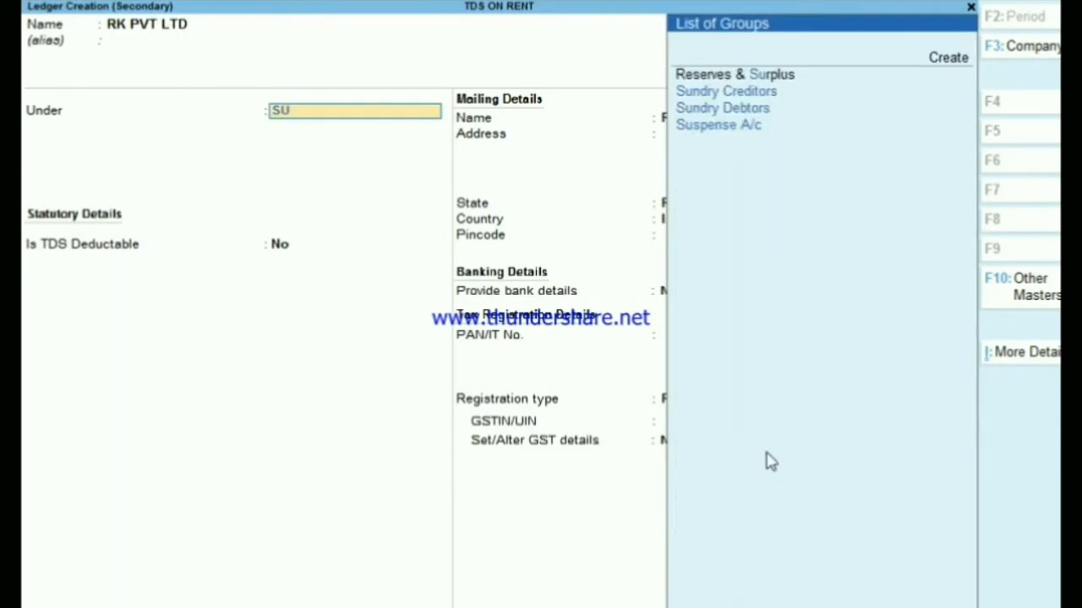
key("Return")
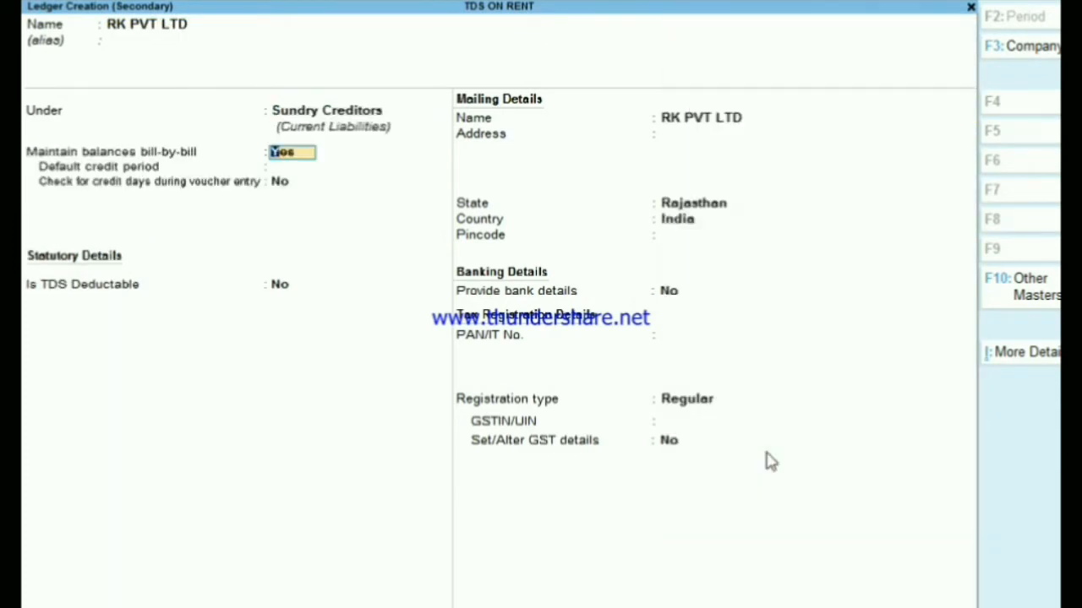
Keep bill-by-bill balances, make the ledger TDS deductible as Company - Resident, and set Deduct TDS in Same Voucher to Yes.
key("Return")
key("Return")
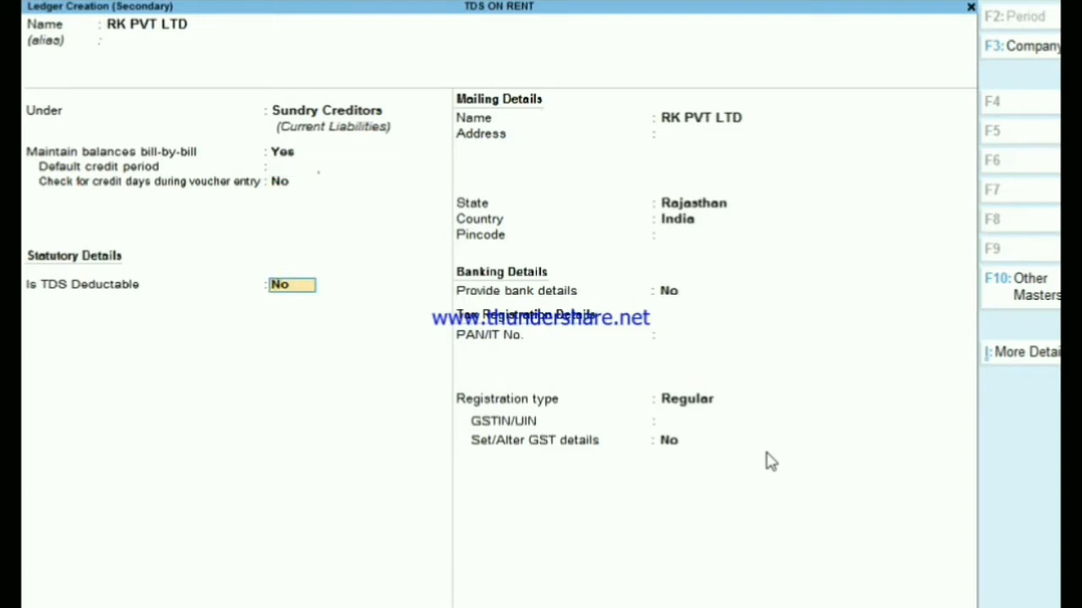
type("Y")
key("Return")
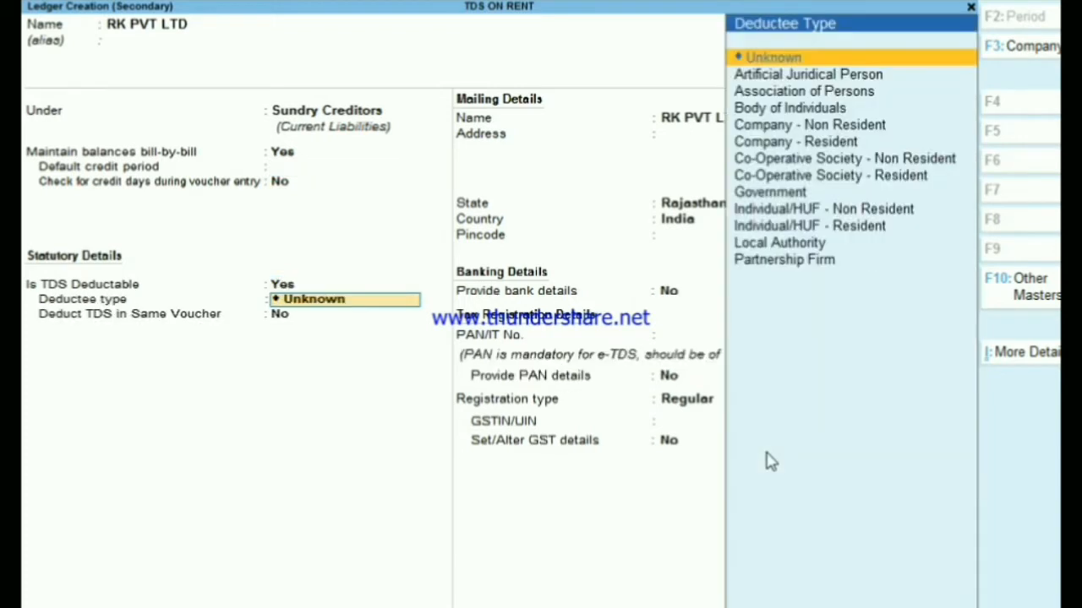
key("Down")
key("Down")
key("Down")
key("Down")
key("Down")
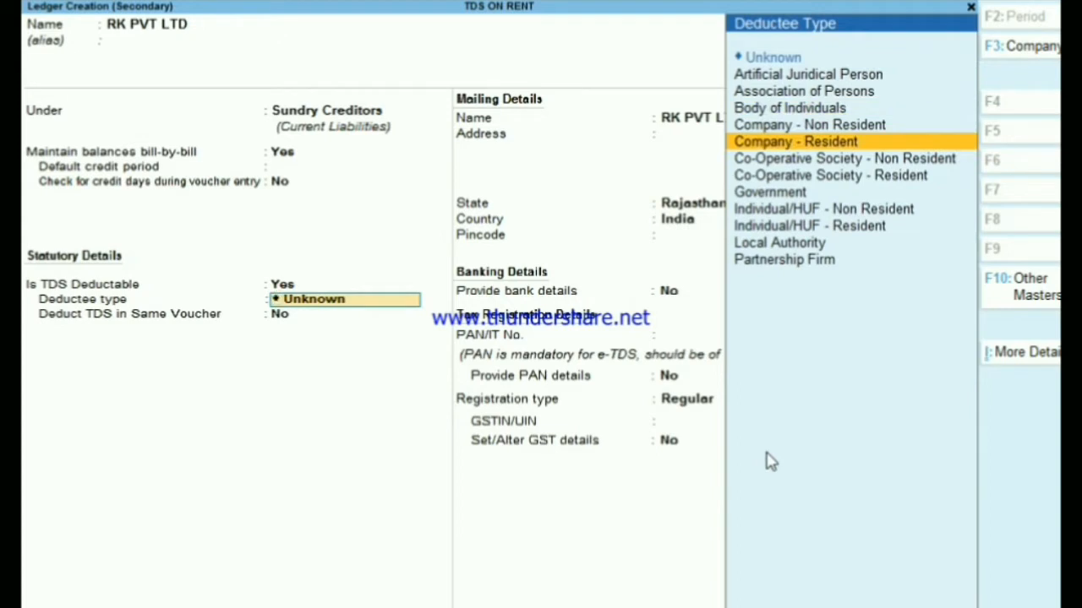
key("Up")
key("Up")
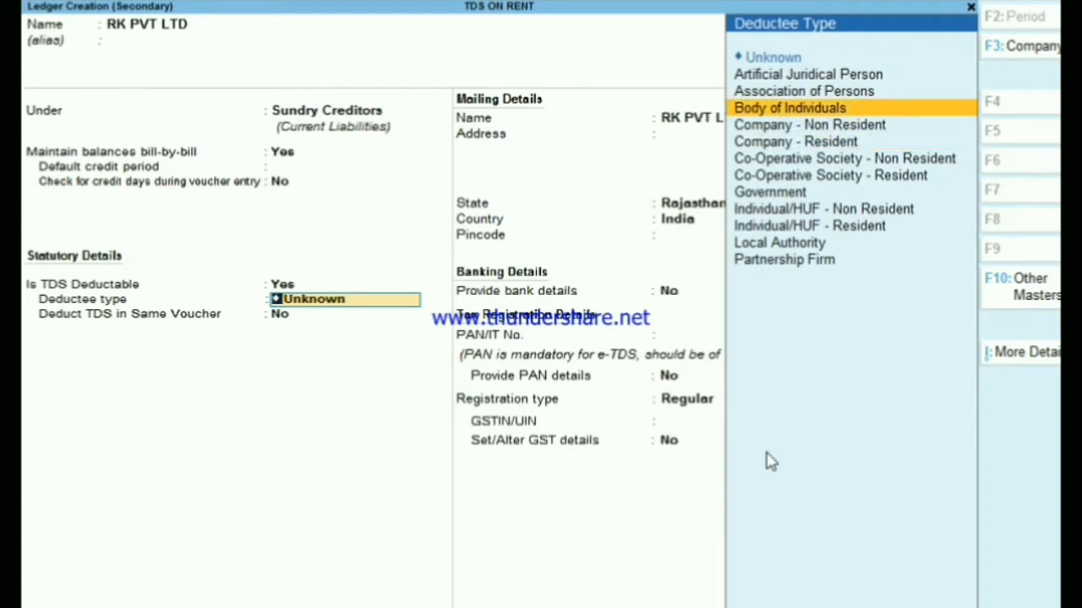
key("Down")
key("Down")
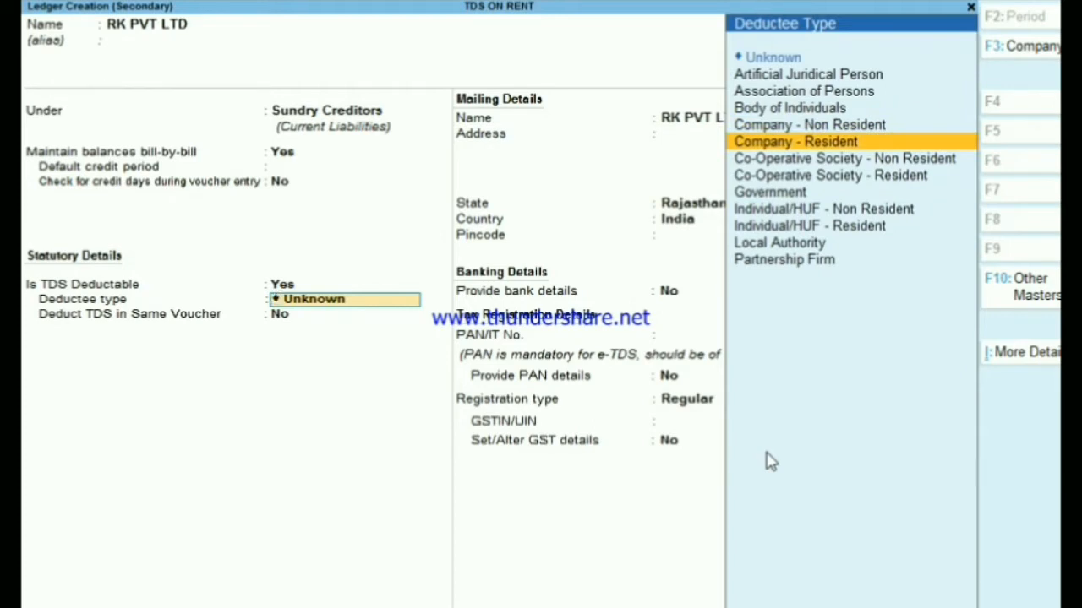
key("Return")
key("Return")
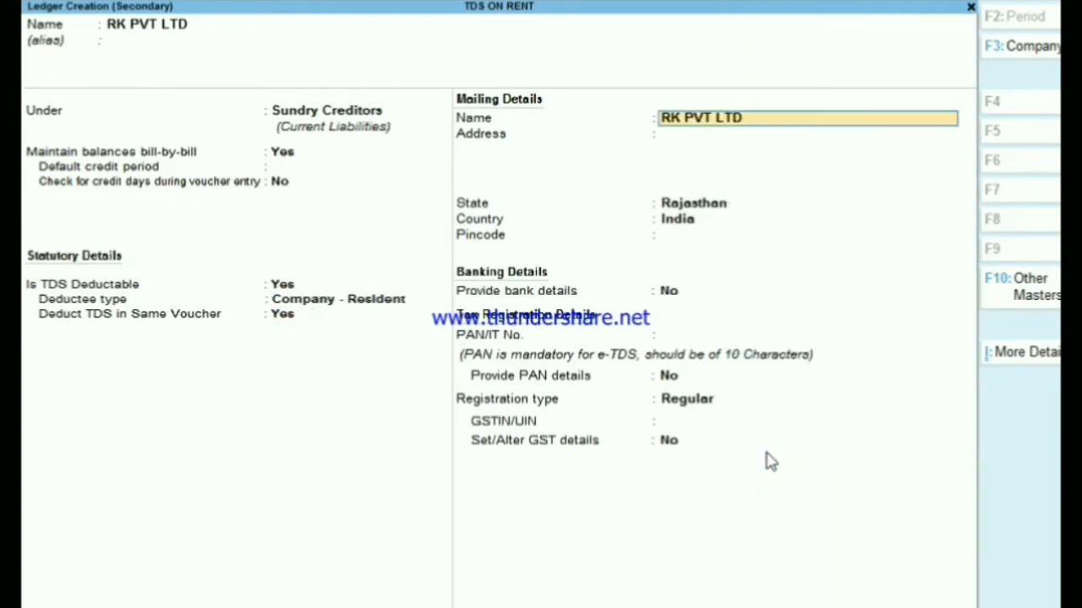
Keep the default mailing and banking details and enter the party's PAN without additional PAN details.
key("Return")
key("Return")
key("Return")
key("Return")
key("Return")
key("Return")
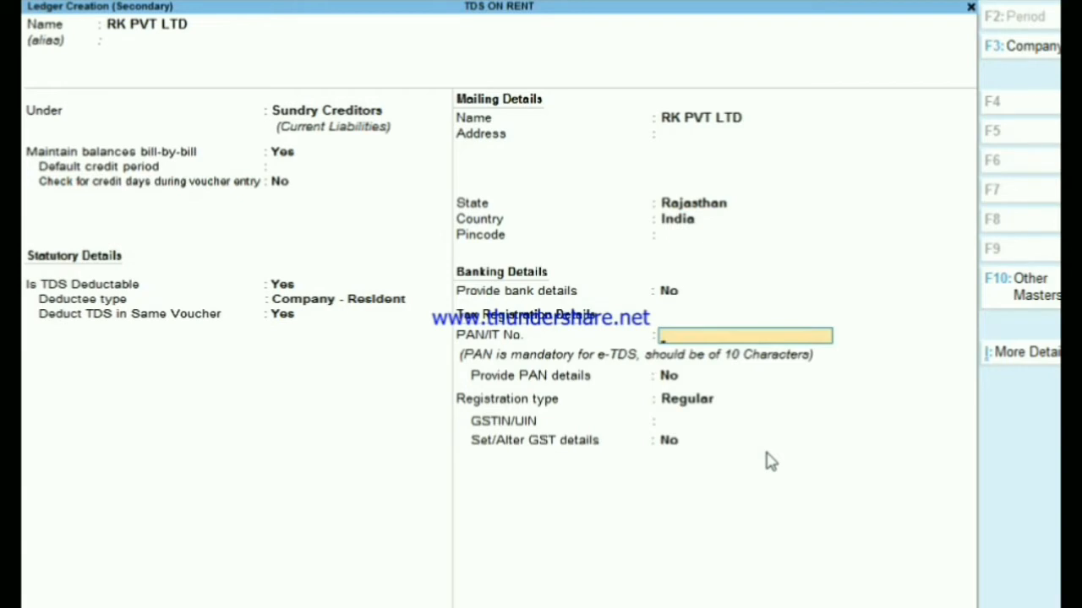
type("ASDFE1452A")
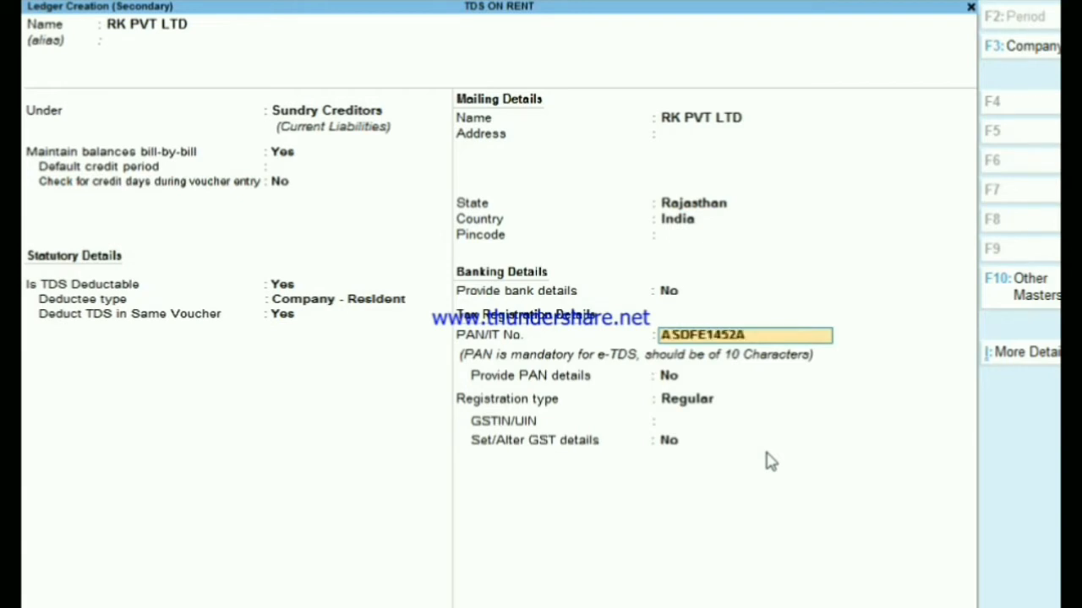
key("Return")
key("Return")
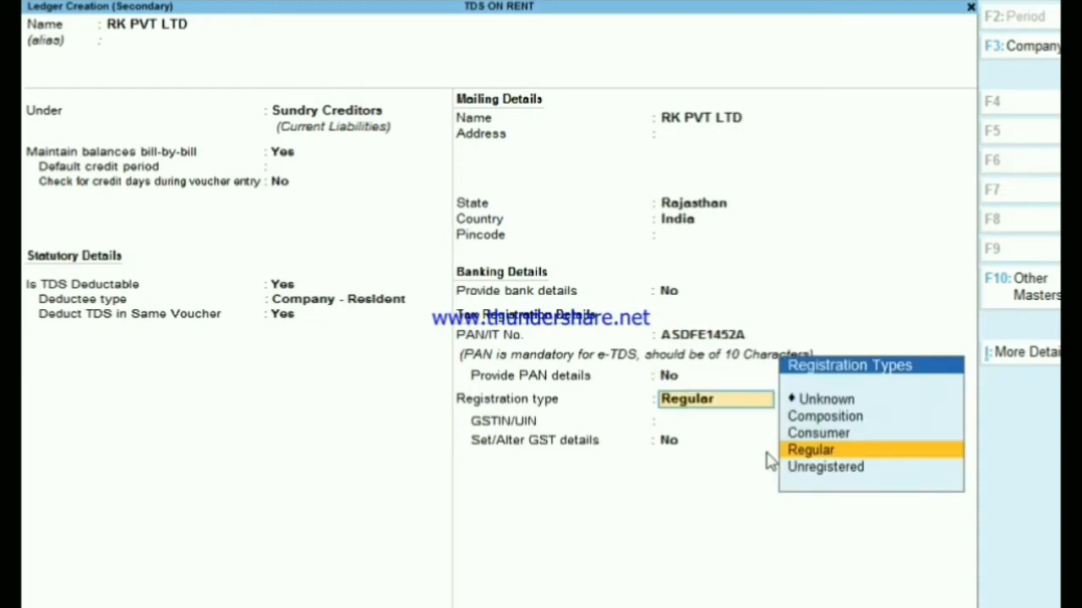
Keep the party's GST registration type as Regular and enter its GSTIN/UIN.
key("Return")
type("0")
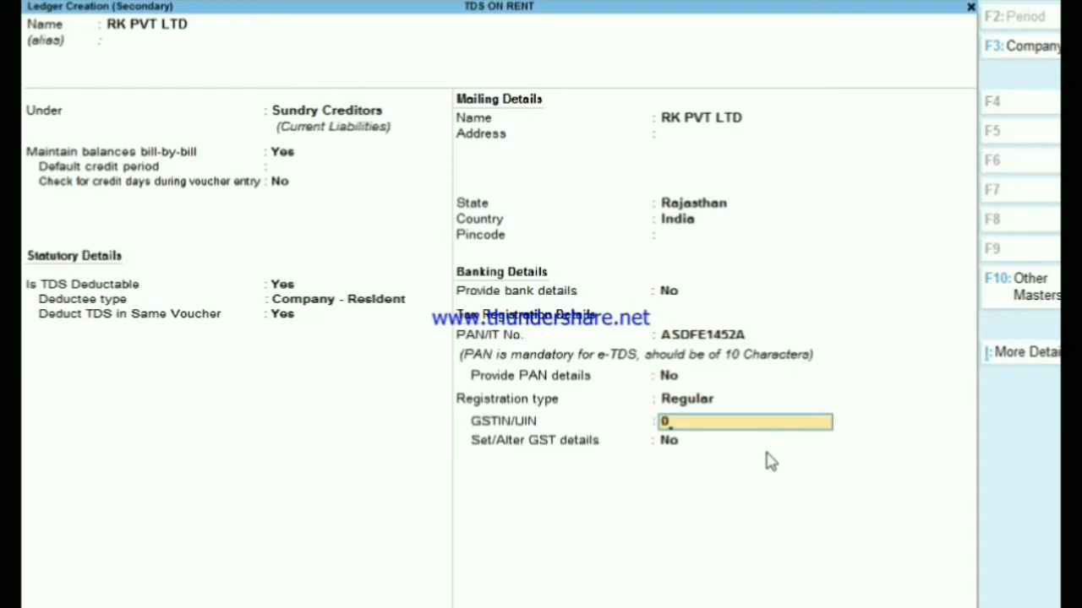
type("8ASDDE1254A1")
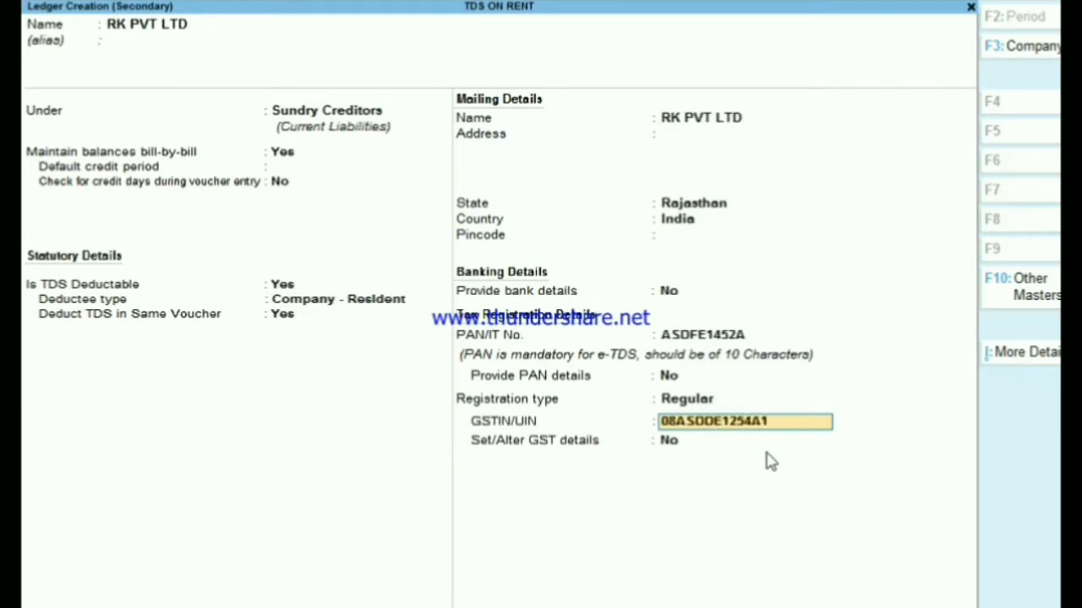
type("X5")
key("Return")
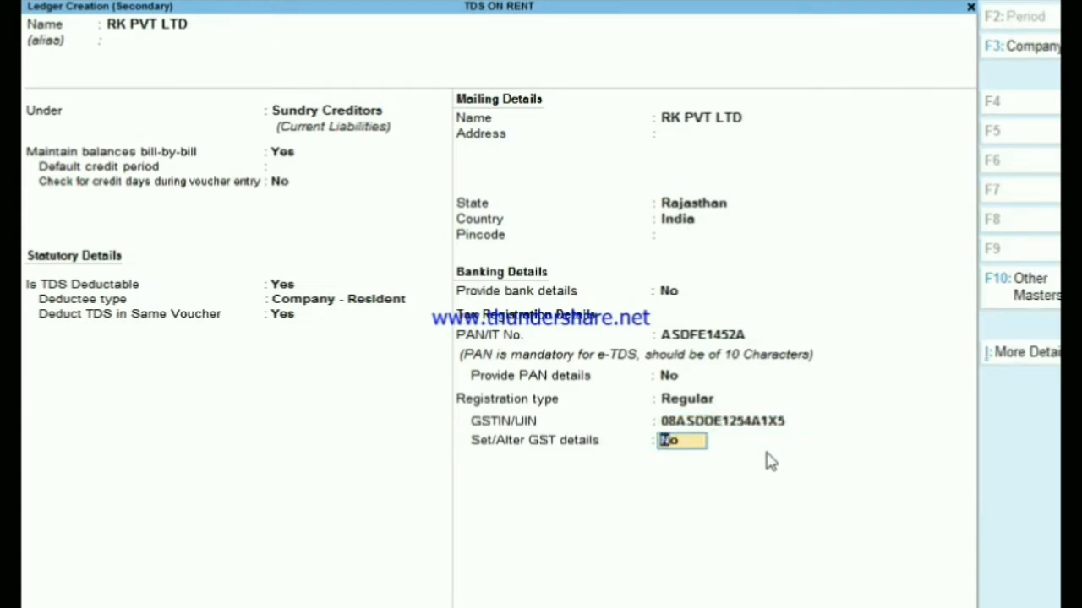
Leave additional GST details off for the RK PVT LTD ledger and save it as the voucher's party.
key("Return")
key("Return")
key("Return")
key("Return")
key("Return")
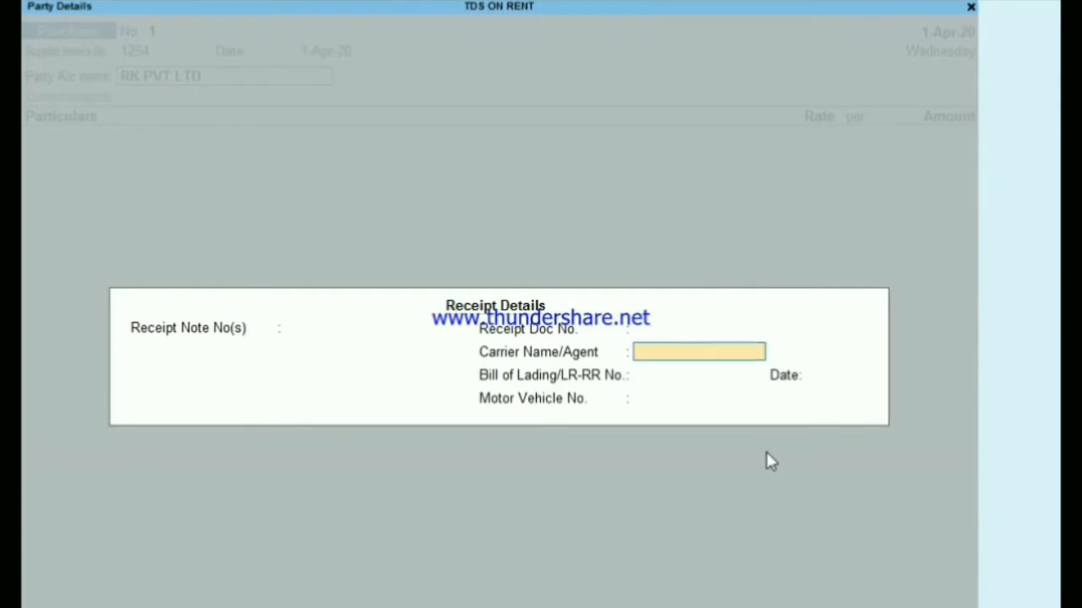
Leave the receipt details blank and accept the default supplier details for RK PVT LTD in the purchase voucher.
key("Return")
key("Return")
key("Return")
key("Return")
key("Return")
key("Return")
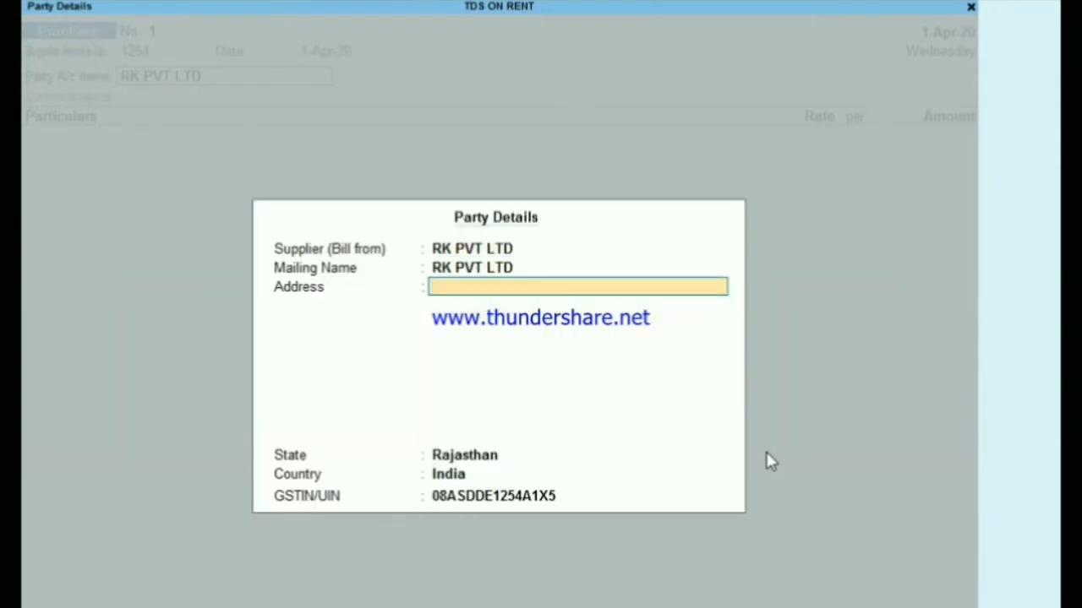
key("Return")
key("Return")
key("Return")
key("Return")
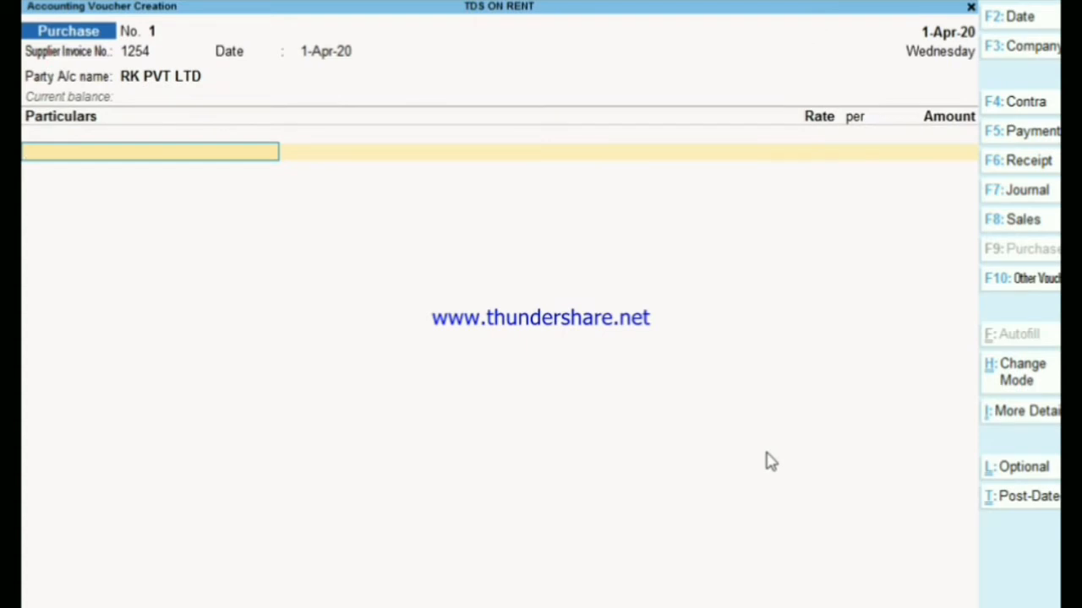
Review the available voucher modes and keep the purchase voucher in Accounting Invoice mode.
key("ctrl+h")
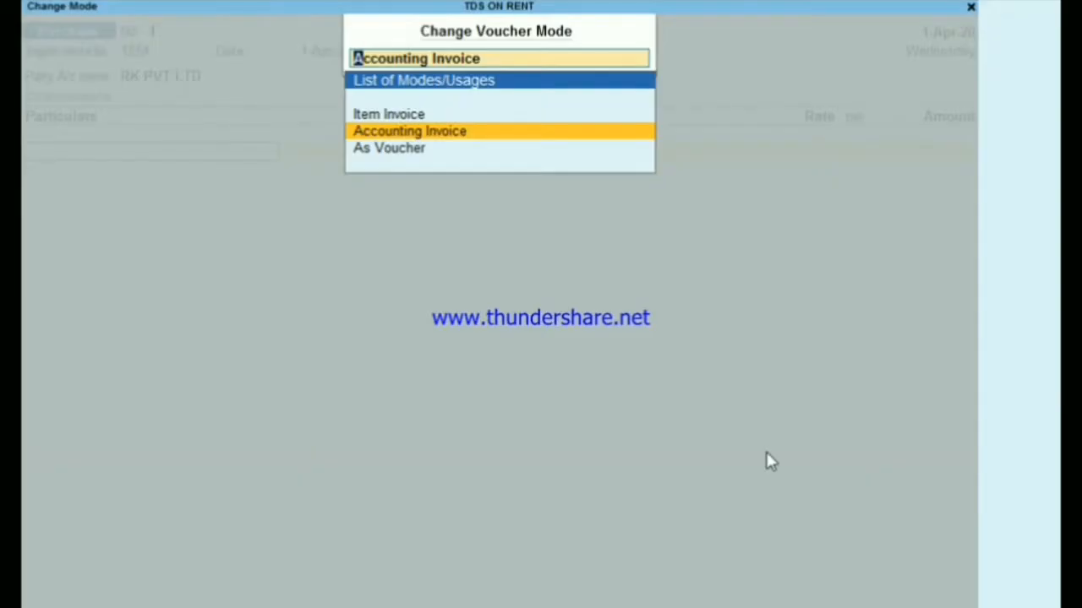
key("Up")
key("Down")
key("Down")
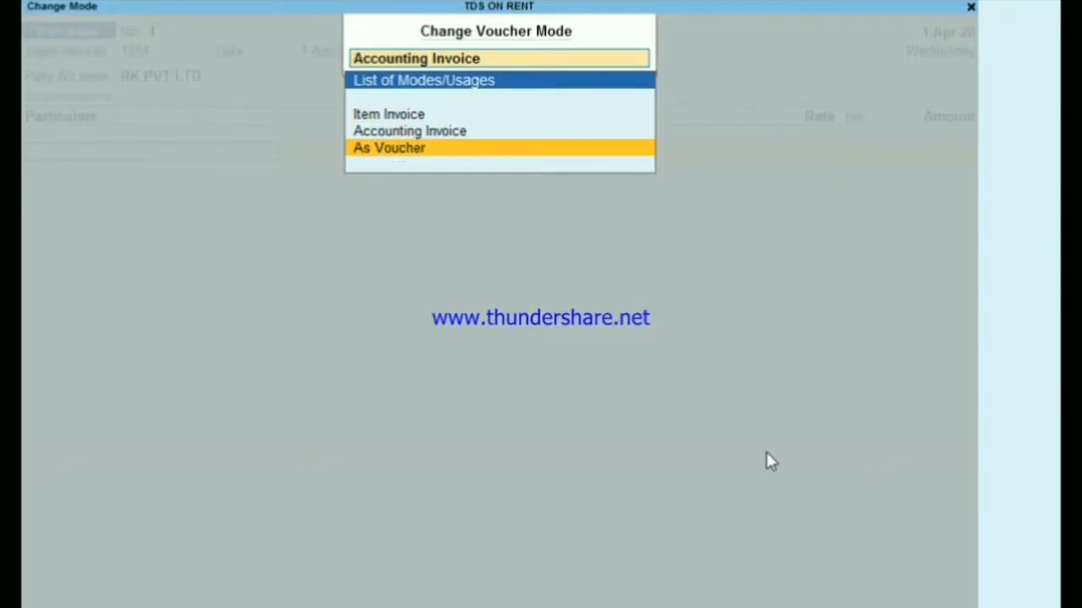
key("Up")
key("Return")
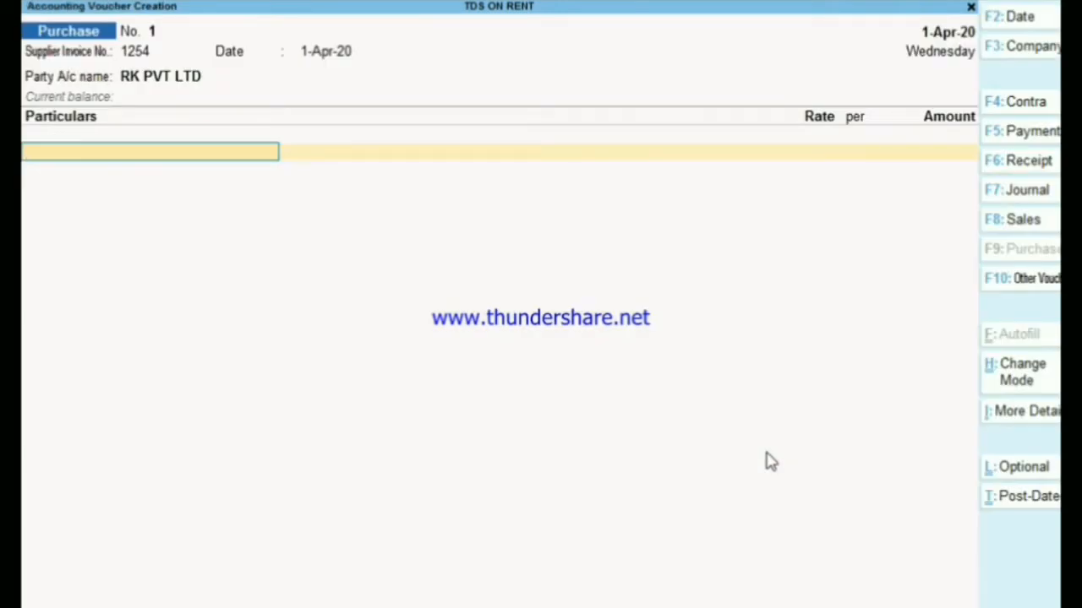
Start a new expense ledger named RENT ON BULDING under the Indirect Expenses group.
key("alt+c")
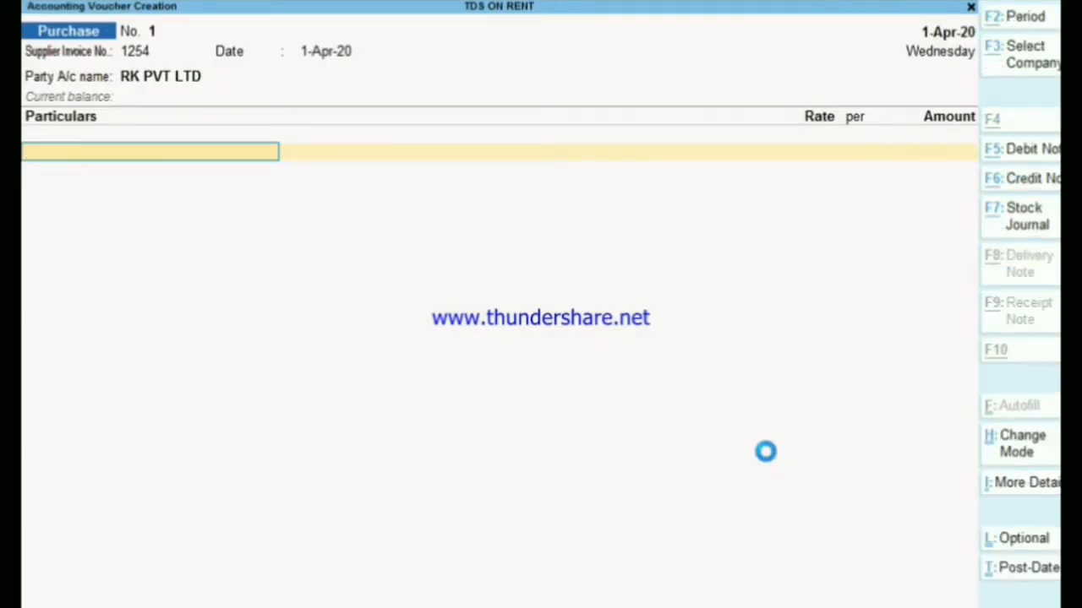
type("REN")
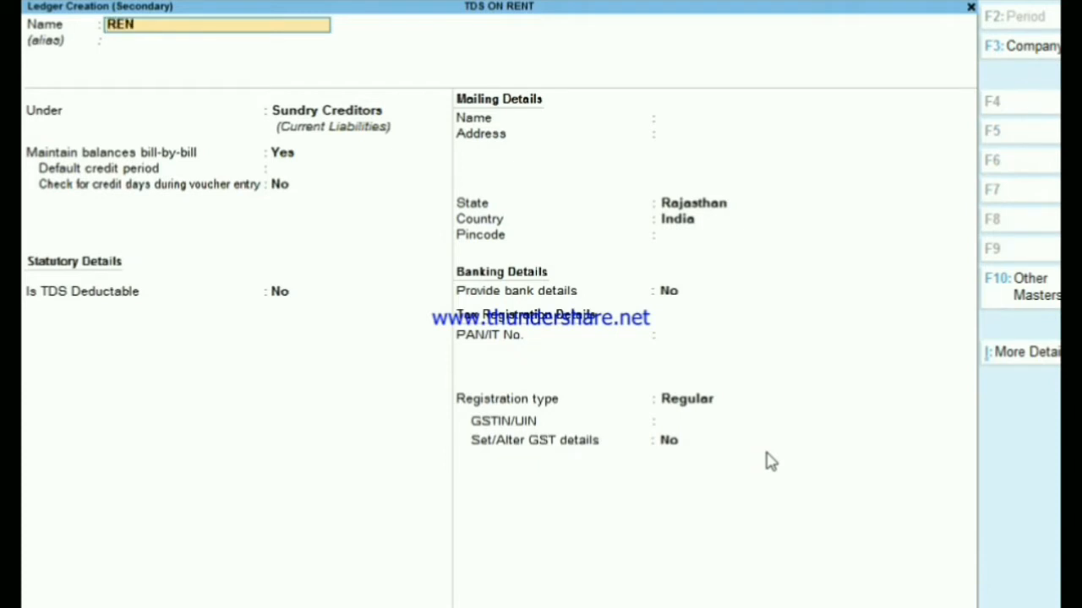
type("T ON BULDING")
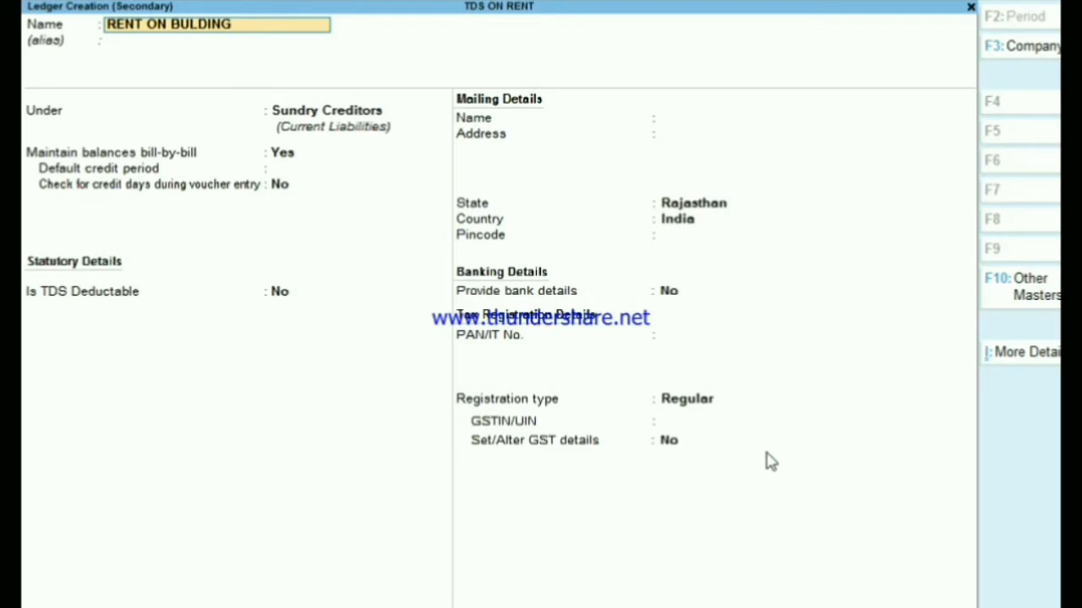
key("Return")
key("Return")
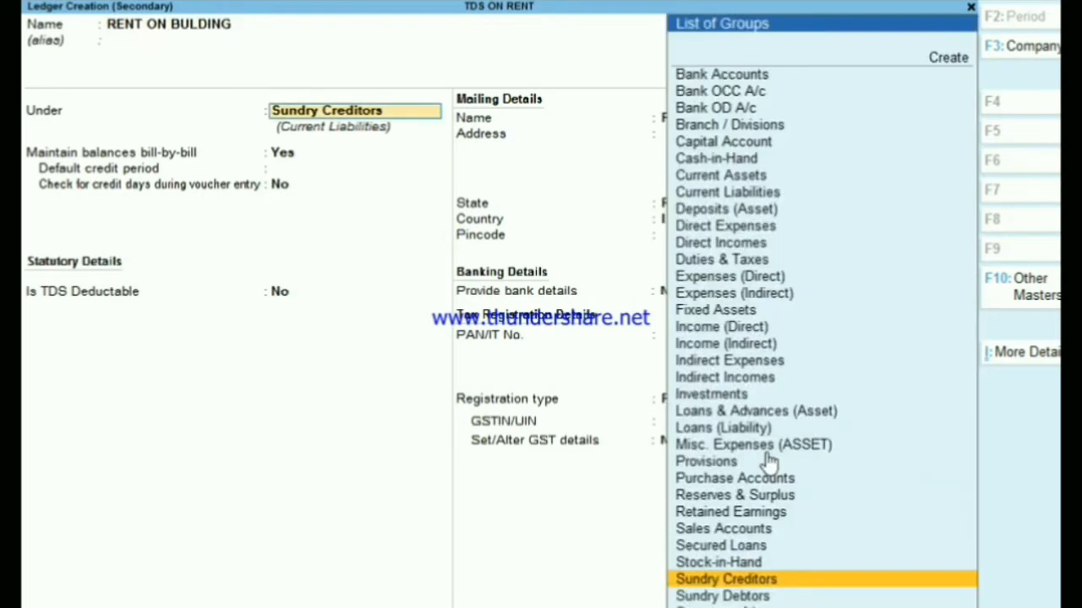
type("IN")
key("Down")
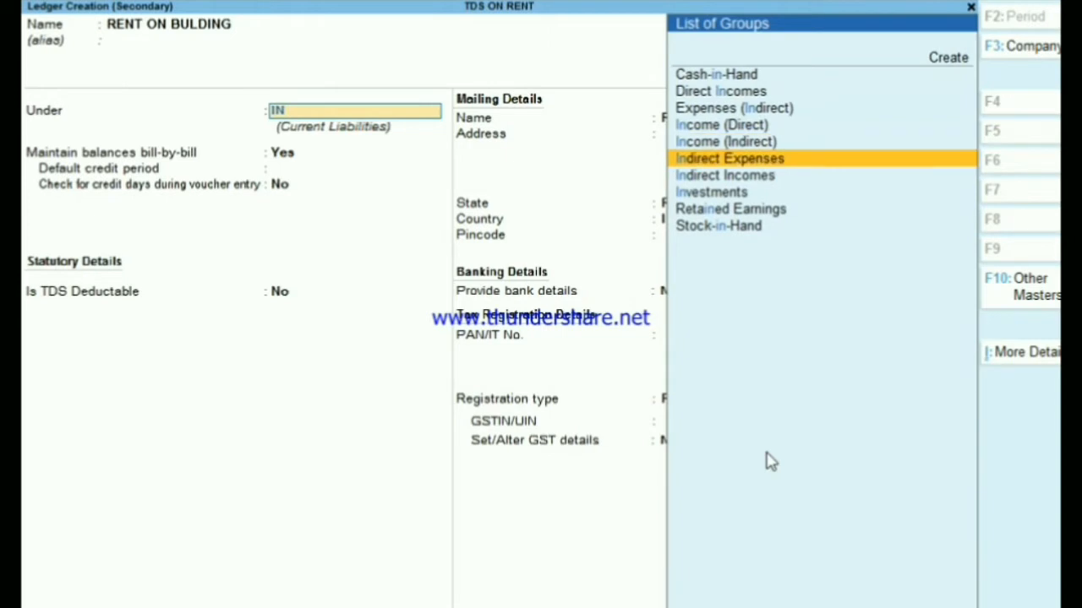
key("Return")
Keep GST applicable for the rent ledger and set its GST details to Purchase Taxable with 18% integrated tax.
key("Return")
key("Return")
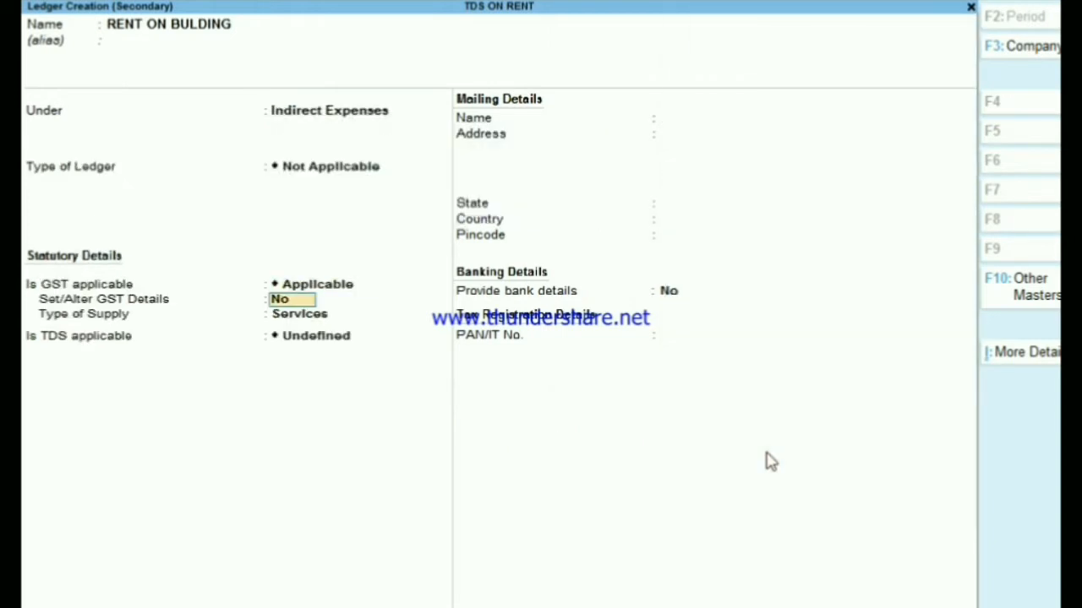
key("y")
key("Return")
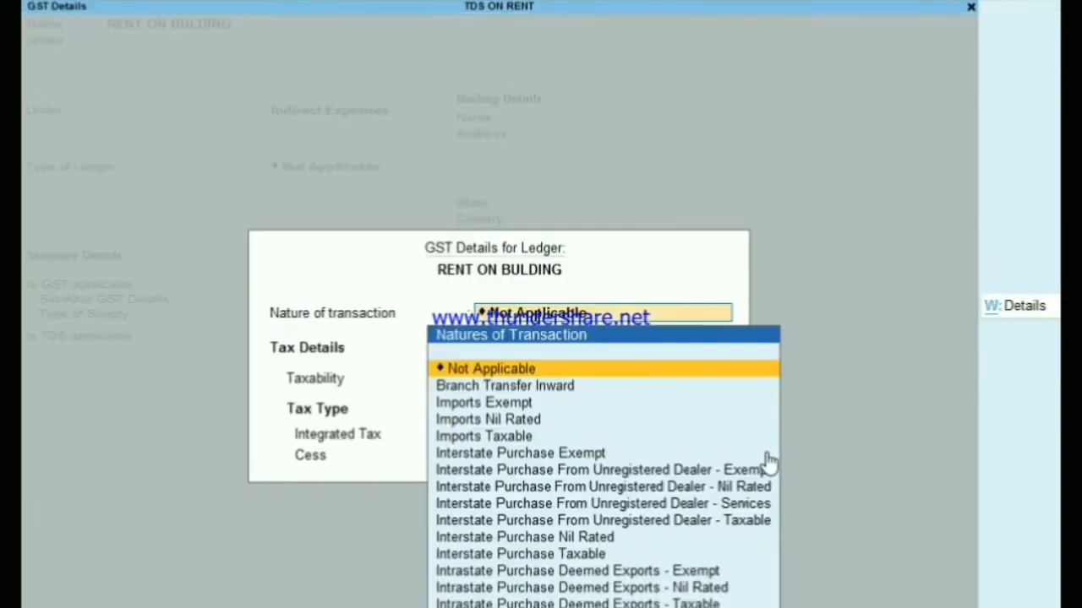
type("Pu")
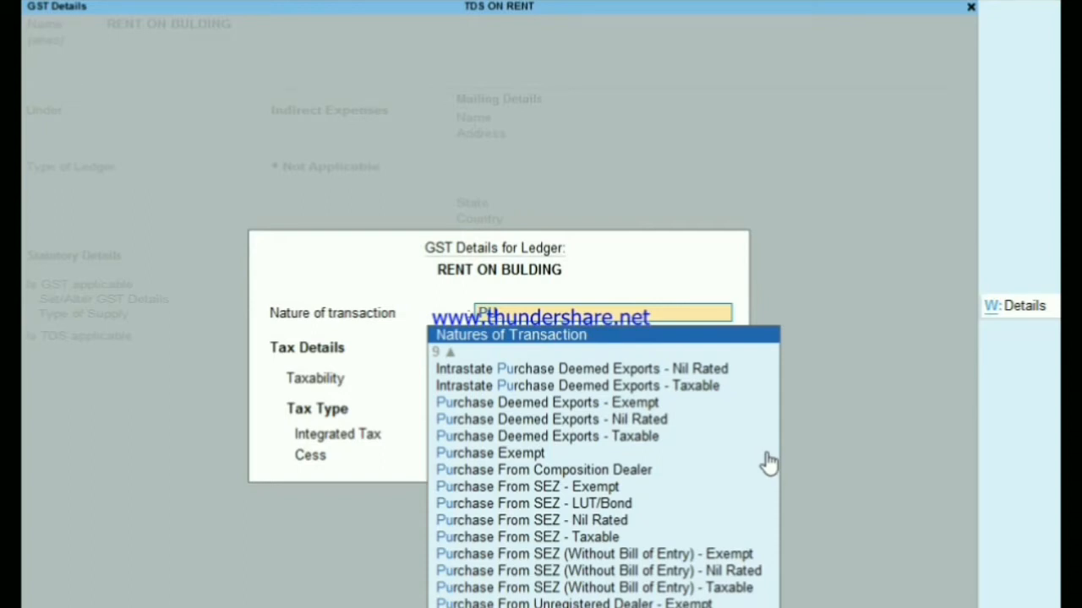
key("Return")
type("1")
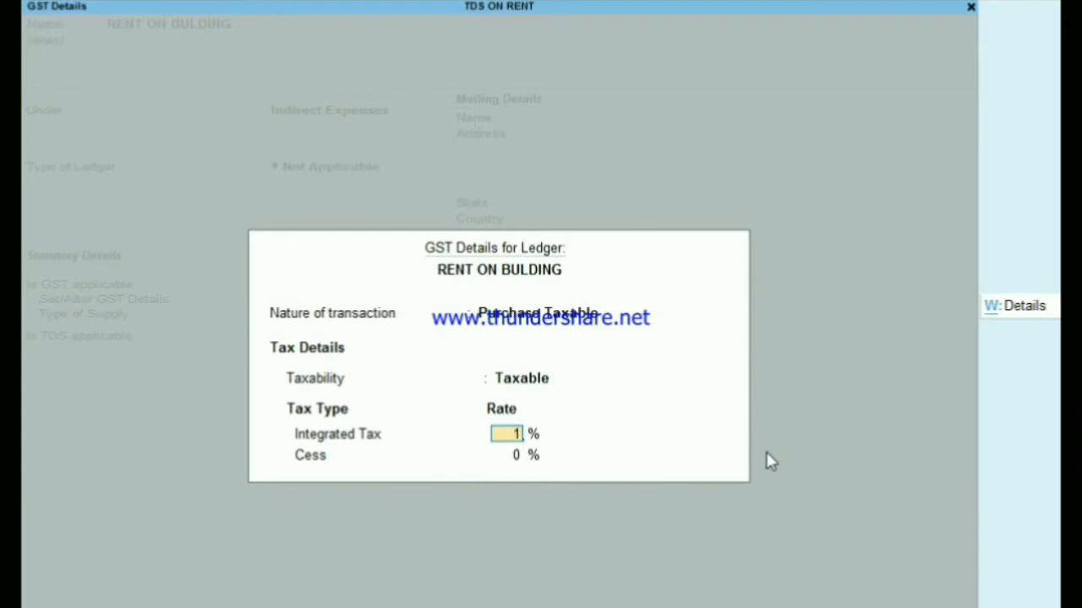
type("8")
key("Return")
left_click(769, 461)
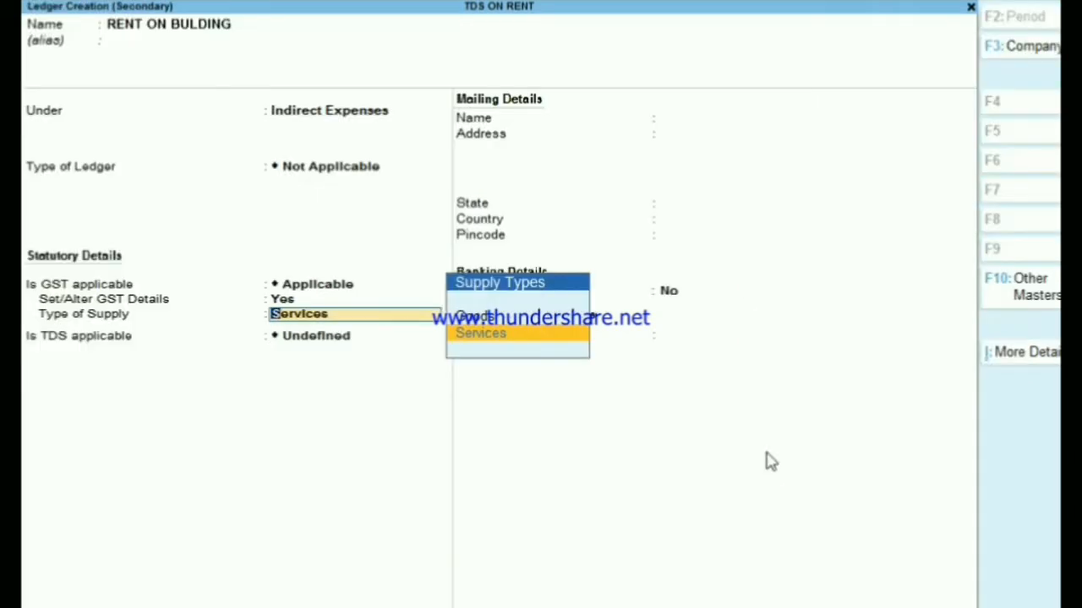
Make TDS applicable on the Services-type rent ledger and start a new nature of payment named RENT ON BULDING AND LAND.
key("Return")
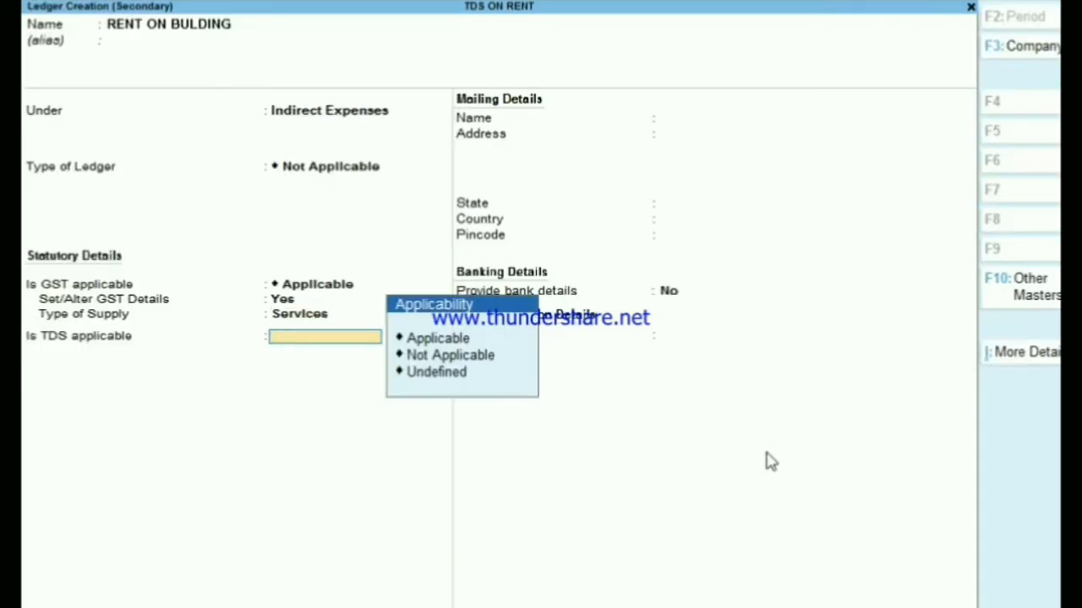
key("Return")
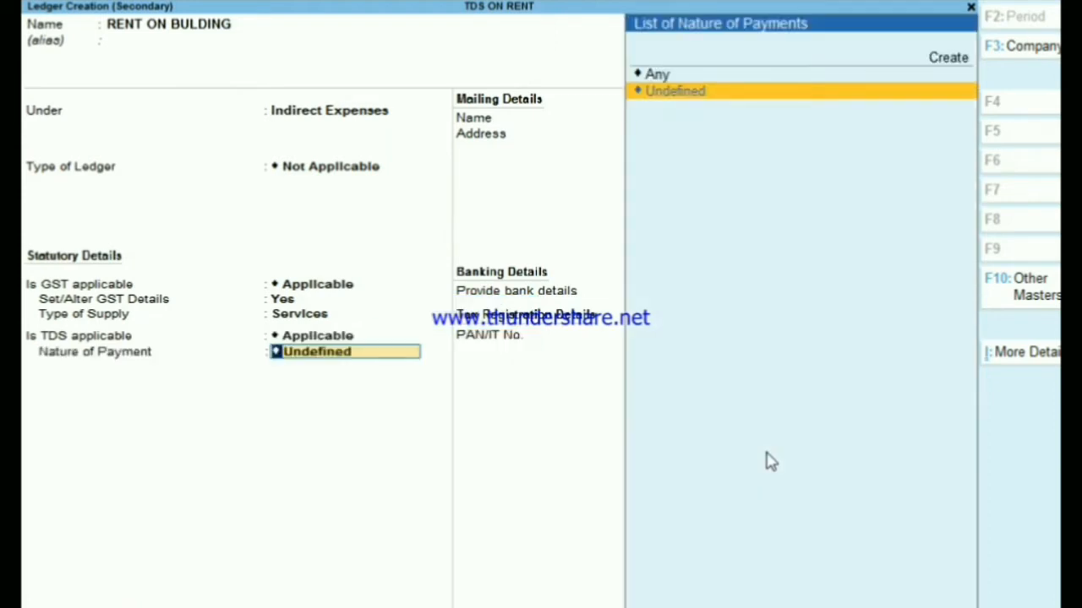
key("alt")
key("alt+c")
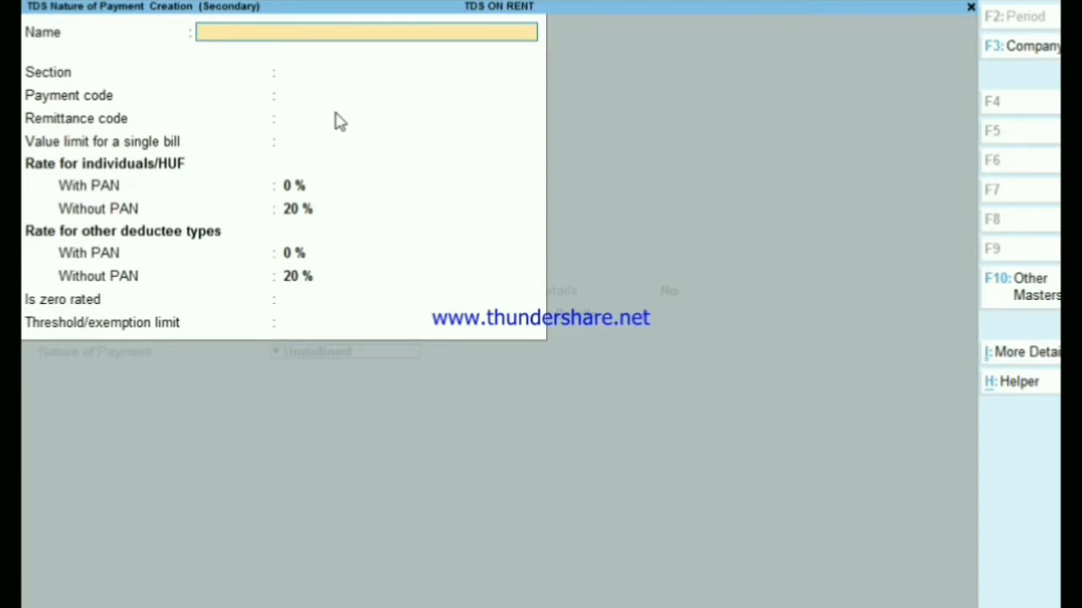
type("RENT ON BUL")
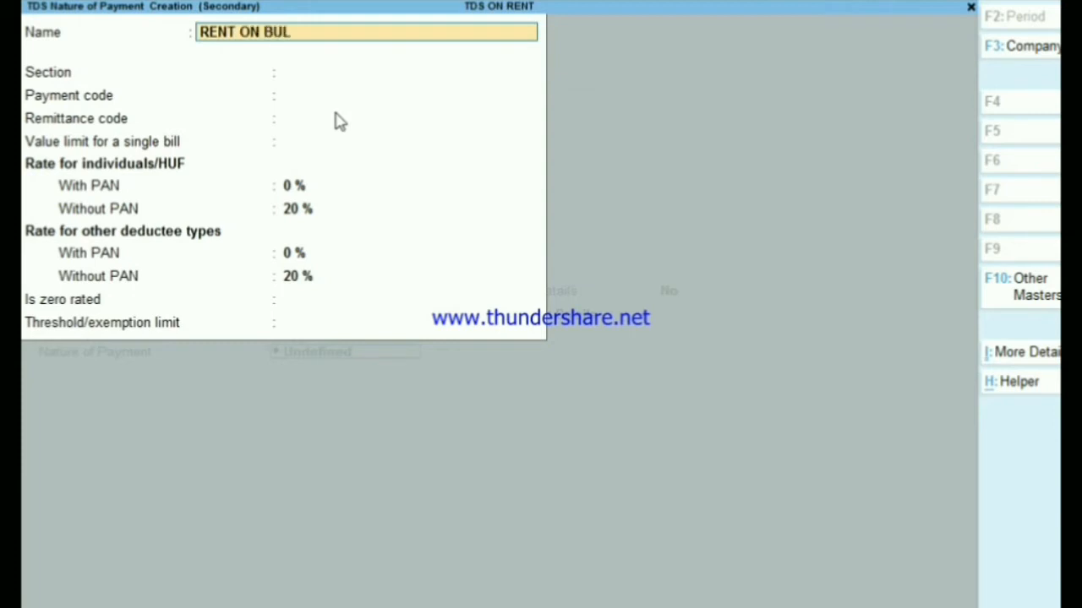
type("DING AND LAND")
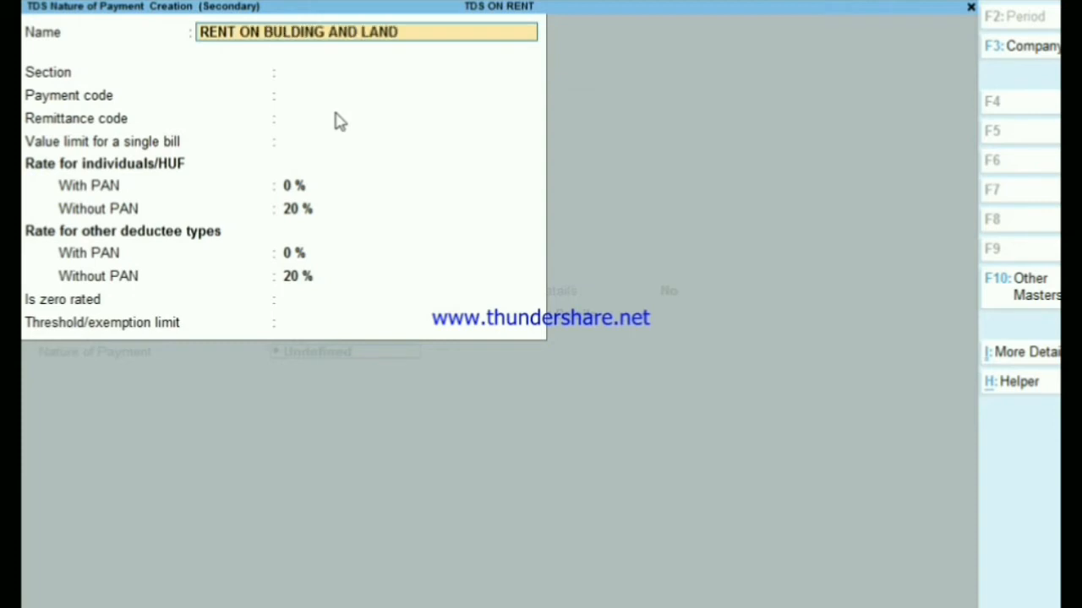
key("Return")
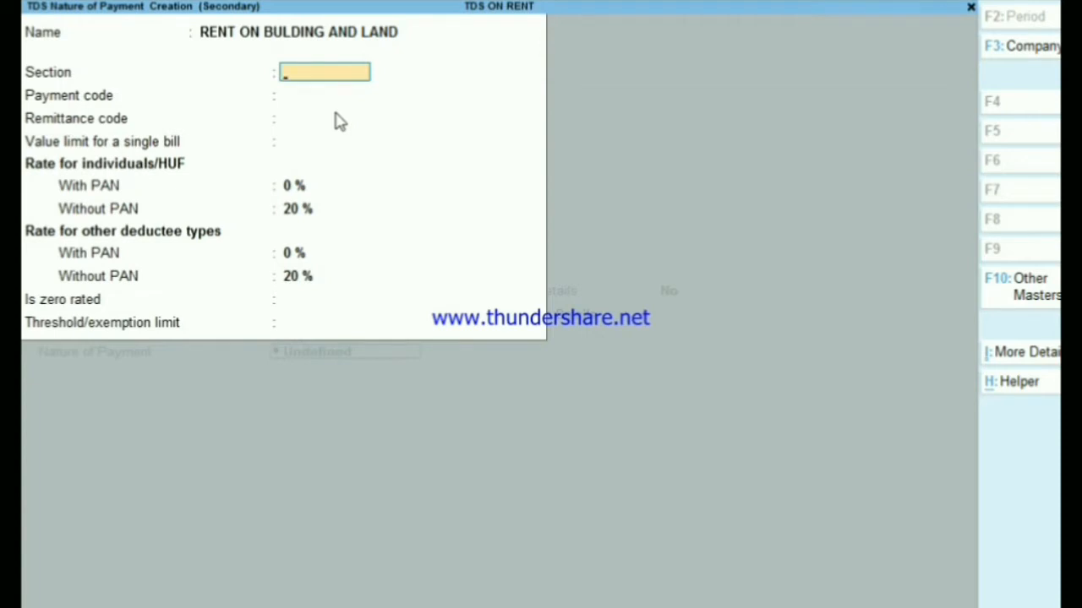
Switch to the Income Tax Department rate document and look up the TDS section and rates for rent.
key("alt+Tab")
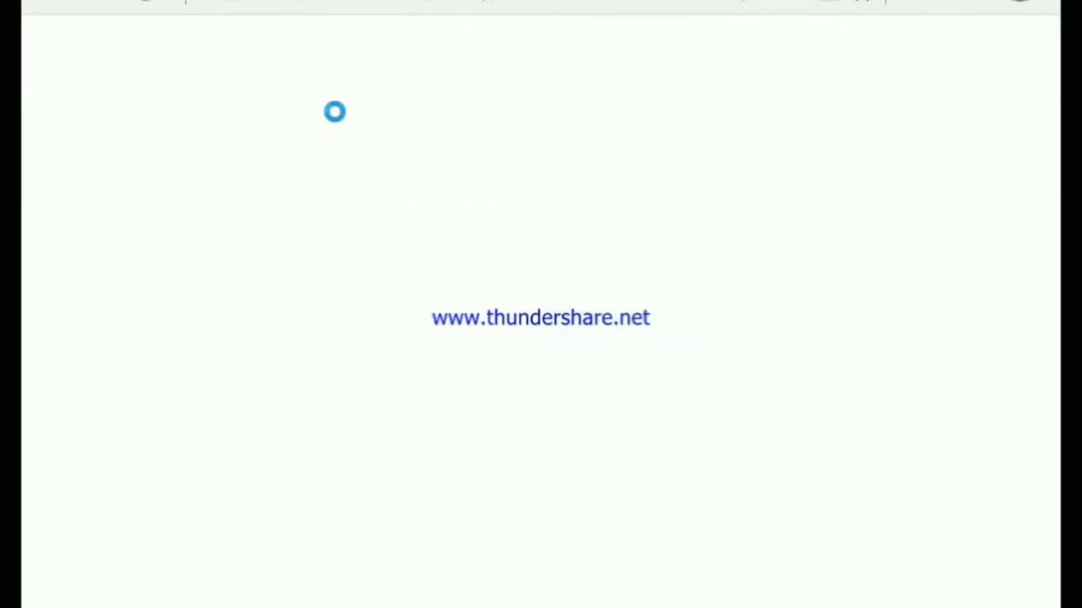
scroll(364, 165, "down", 1)
scroll(372, 169, "down", 7)
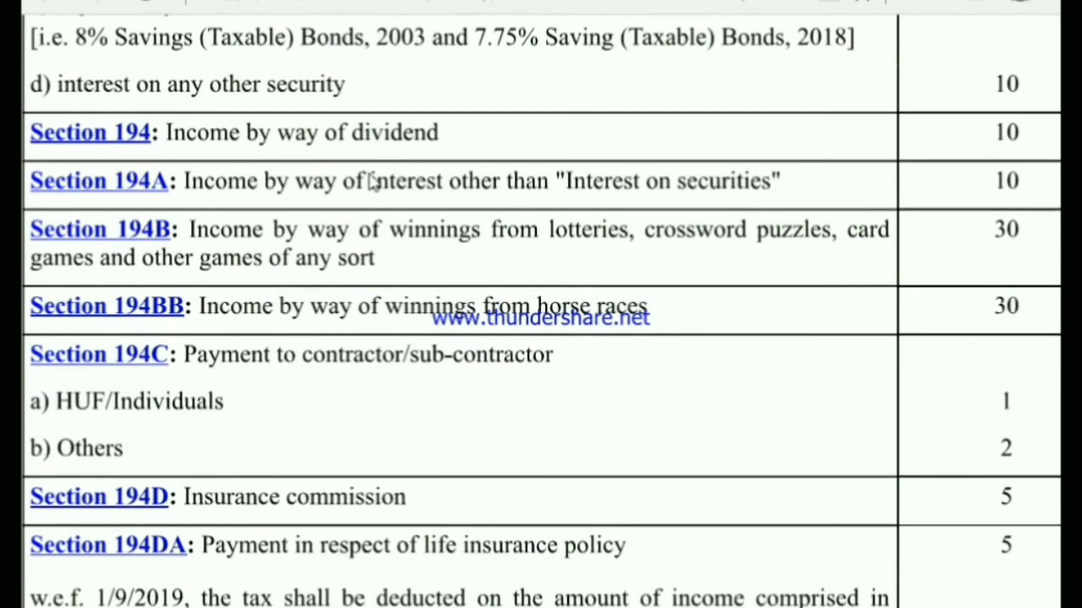
scroll(372, 182, "down", 2)
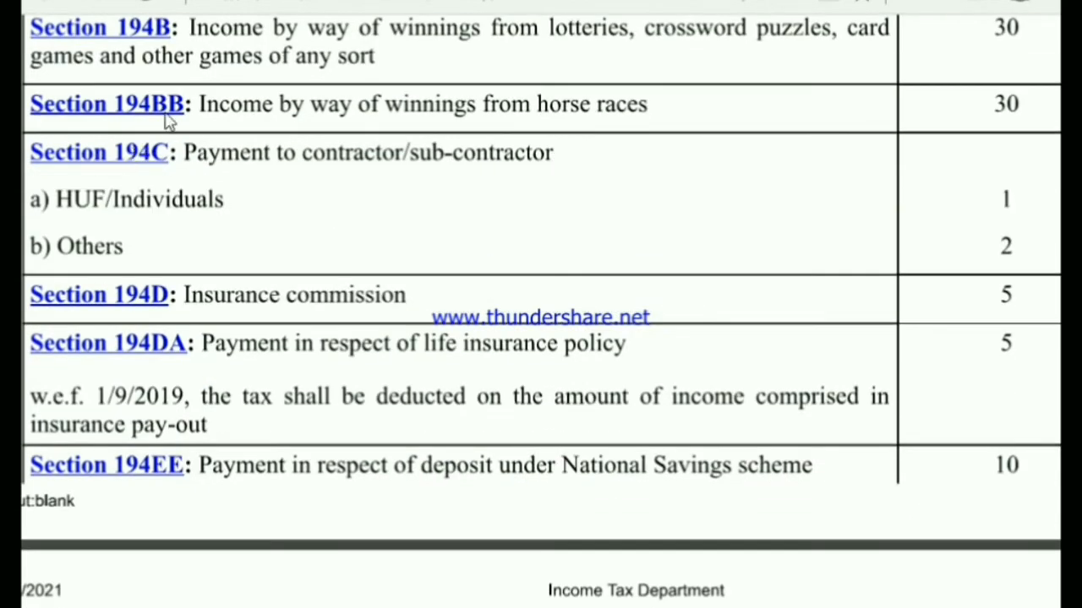
scroll(165, 169, "down", 2)
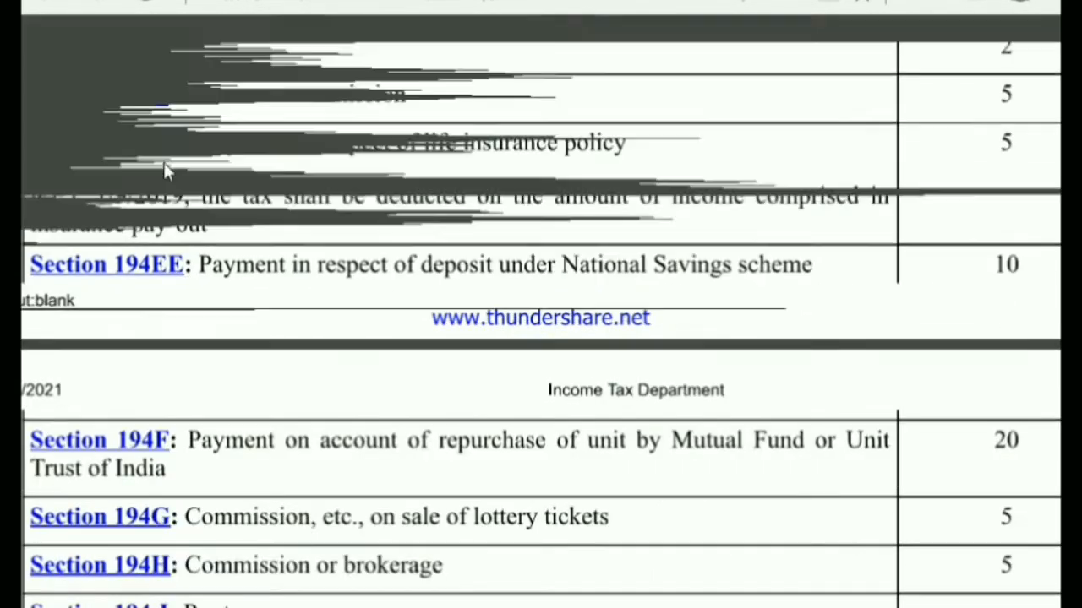
scroll(164, 174, "down", 1)
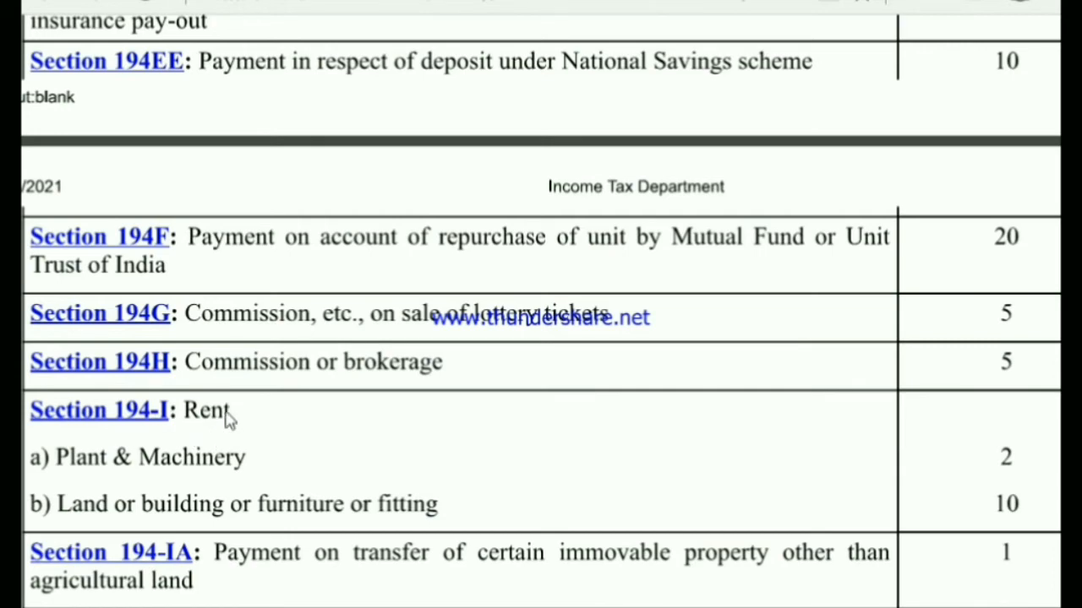
key("alt+Tab")
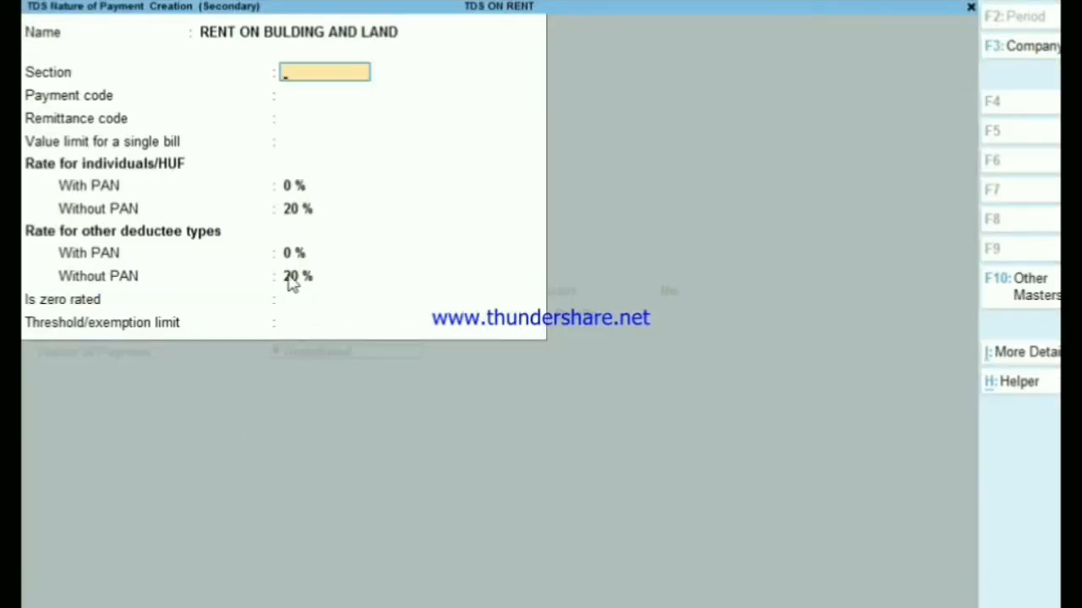
Set the nature of payment's section to 194I, rechecking the rent entry in the rate document before confirming it.
type("194I")
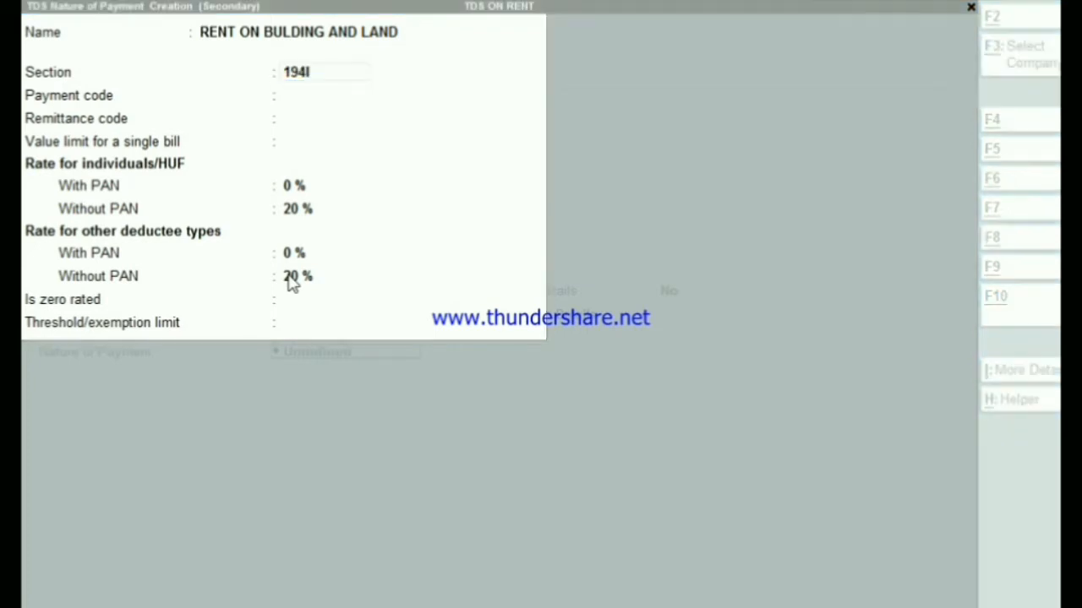
key("alt+Tab")
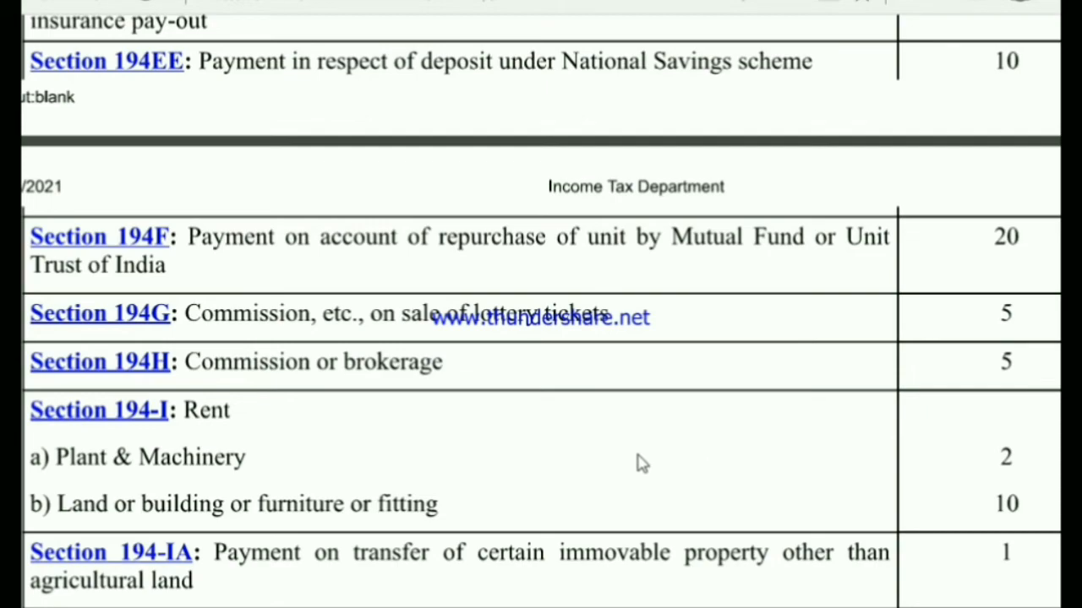
scroll(640, 466, "down", 3)
scroll(639, 466, "up", 3)
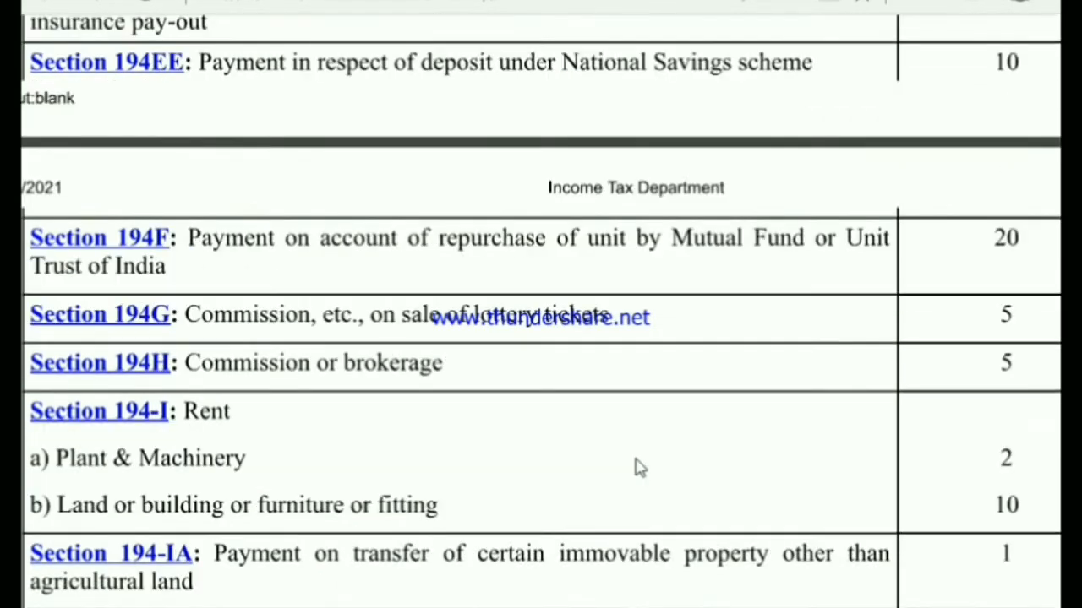
key("alt+Tab")
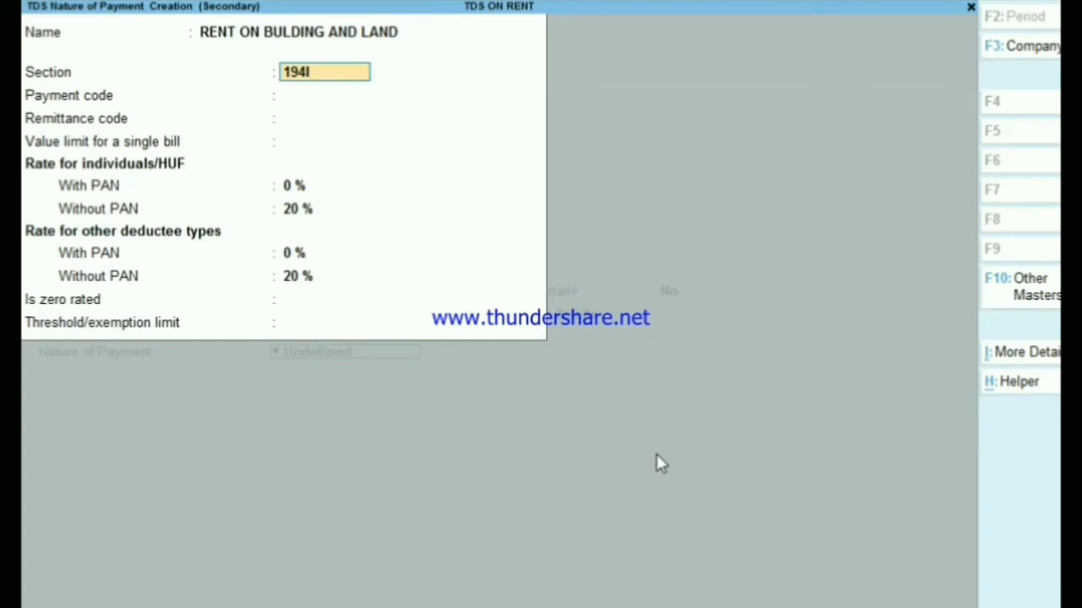
key("Return")
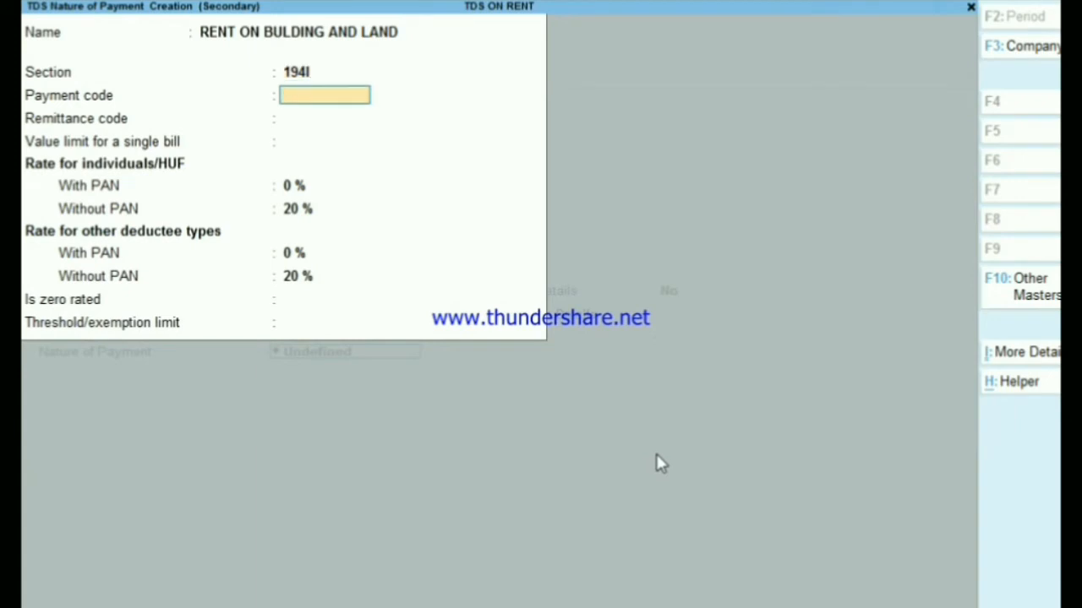
Set both the payment code and the remittance code of the nature of payment to 12.
type("12")
key("Return")
type("12")
key("Return")
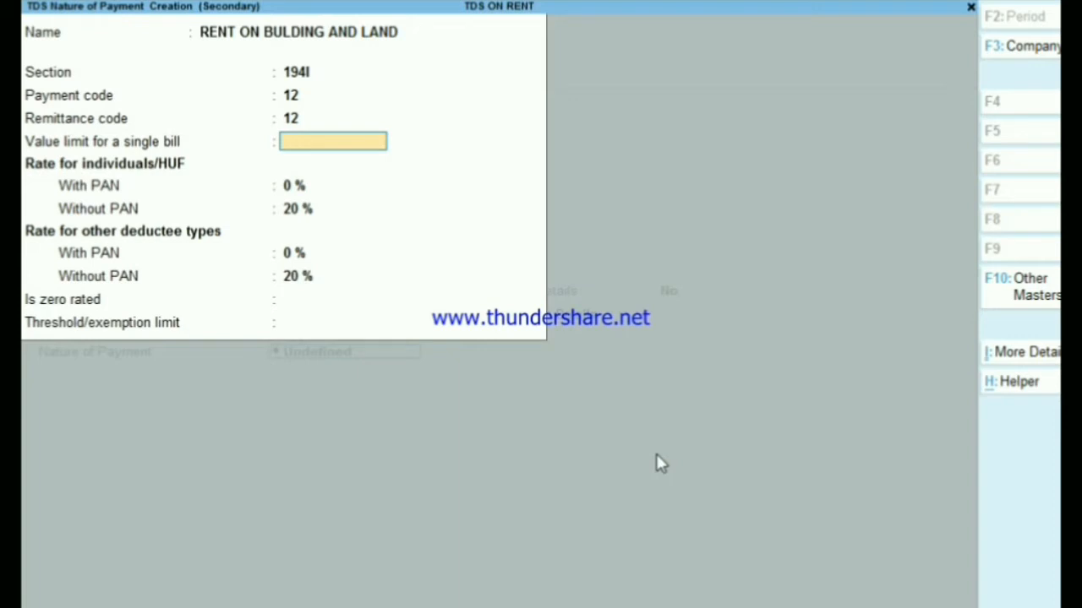
Review the nature of payment's configuration options, including single bill value and tax rate without PAN.
key("F12")
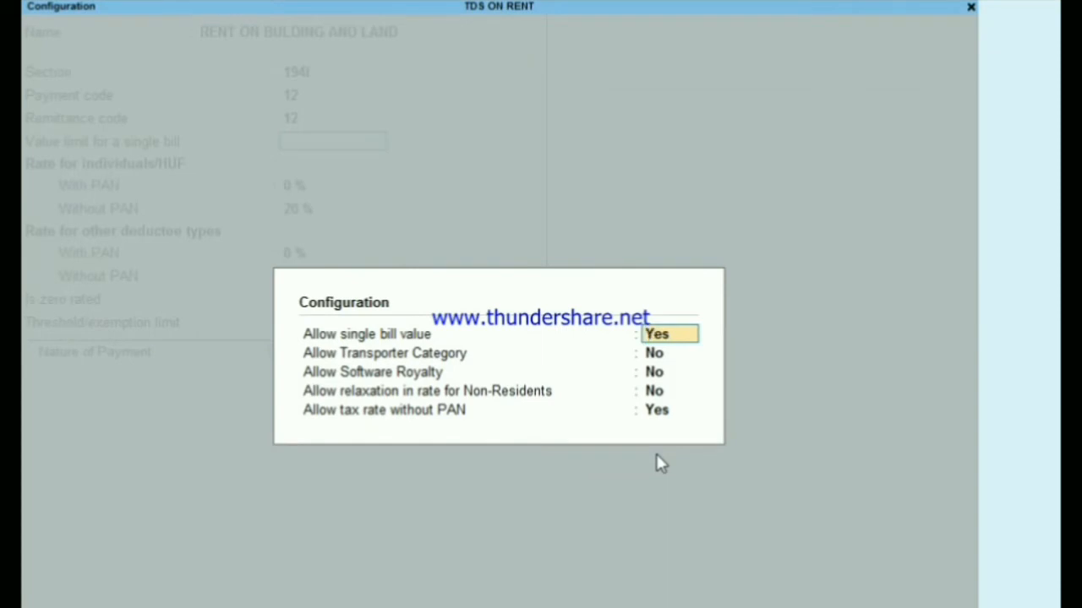
key("Return")
key("Return")
key("Return")
key("Return")
key("Return")
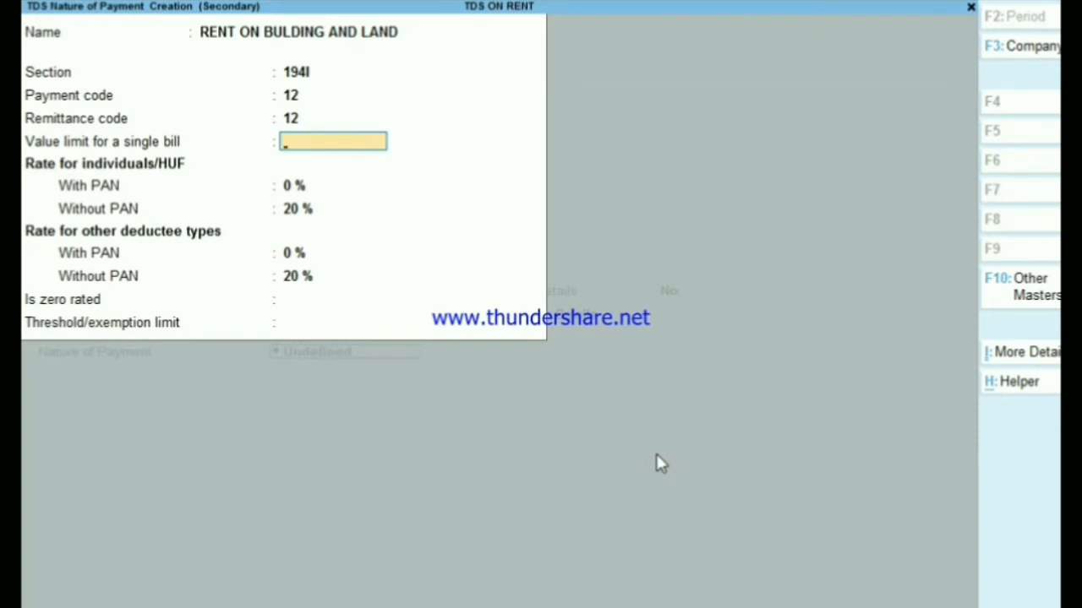
Set the nature of payment's value limit for a single bill to 20,000.
type("20,")
type("0000")
key("Return")
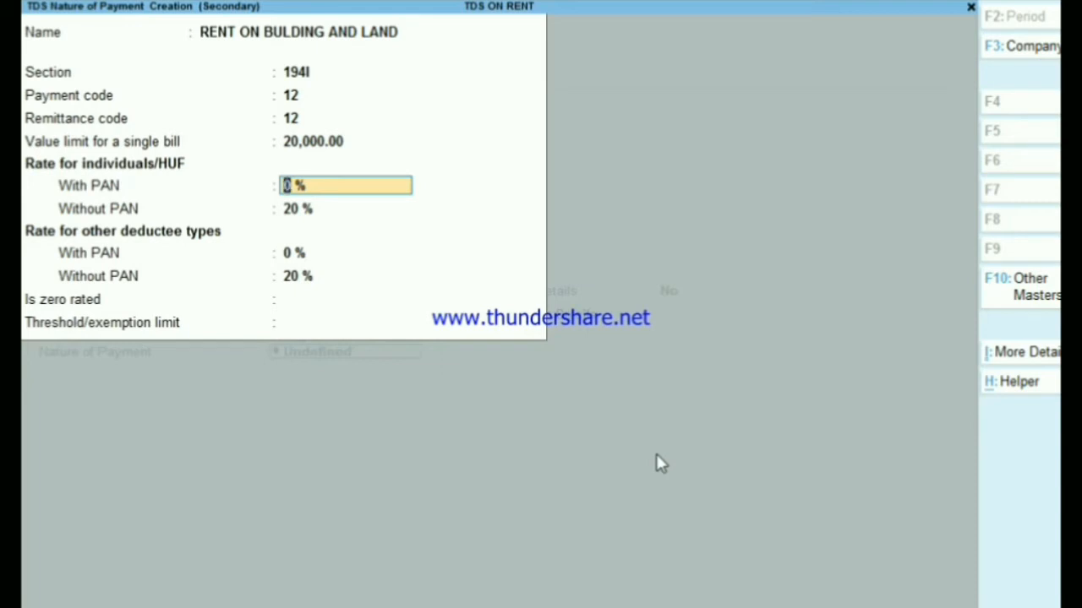
Recheck the building rent rate in the rate document and set the with-PAN rate to 10% for individuals/HUF and other deductee types.
key("alt+Tab")
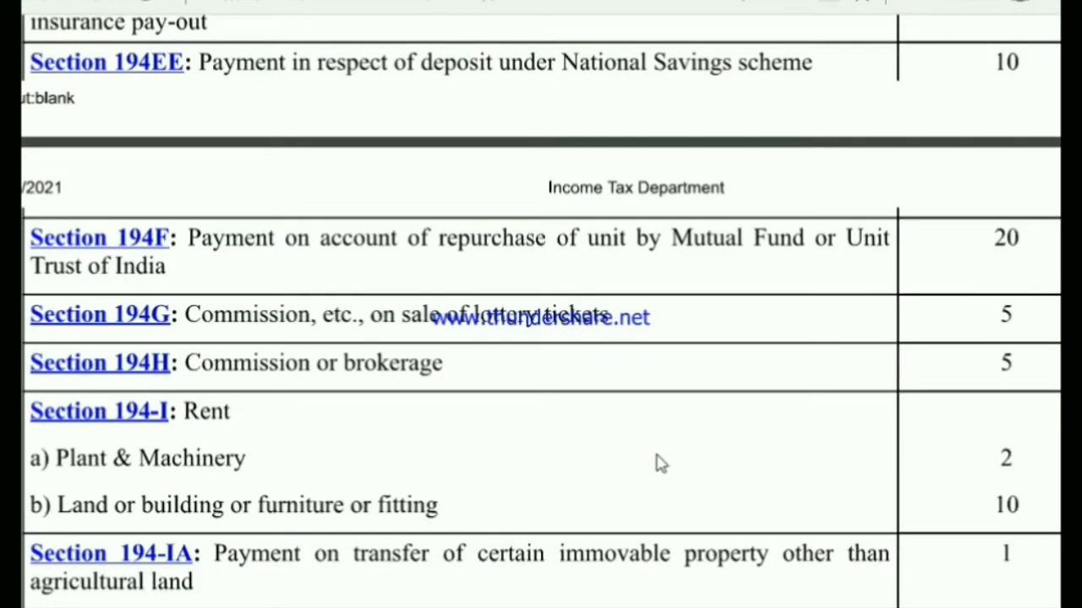
key("alt+Tab")
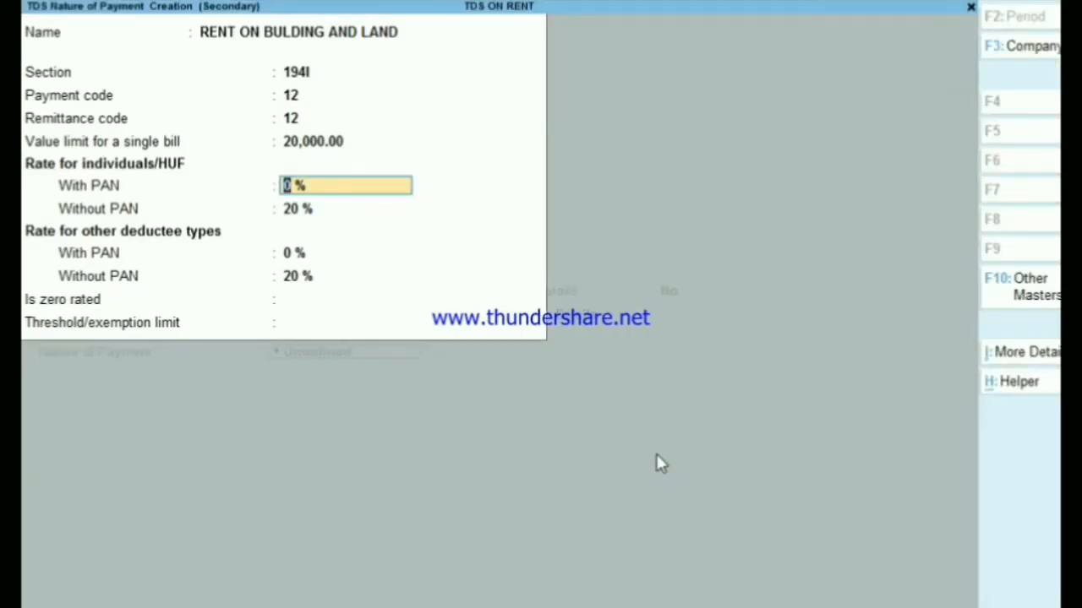
type("70")
key("BackSpace")
key("BackSpace")
type("10")
key("Return")
key("Return")
key("Return")
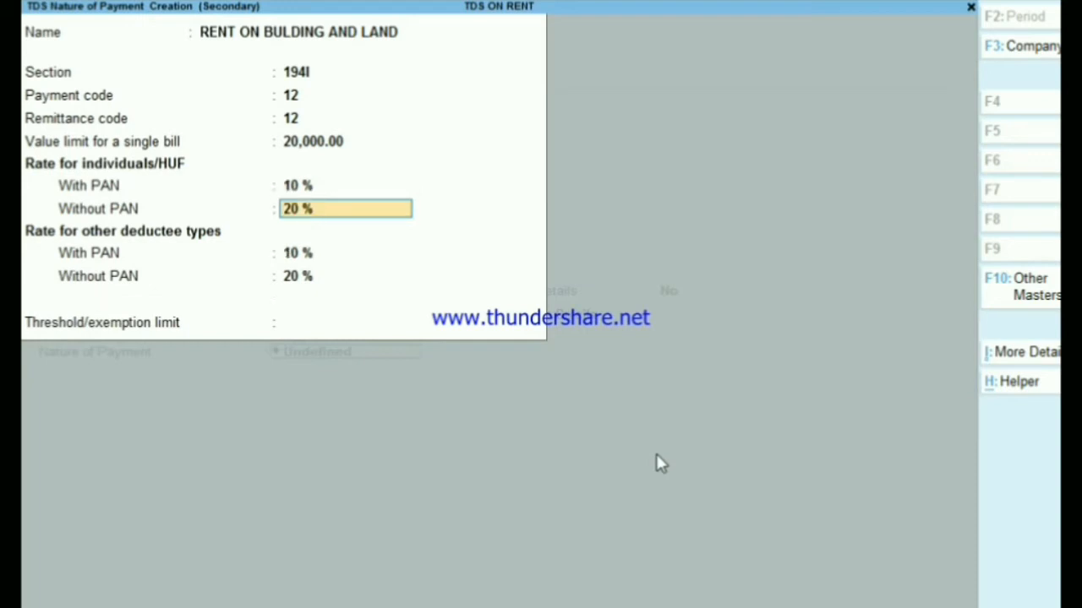
key("Return")
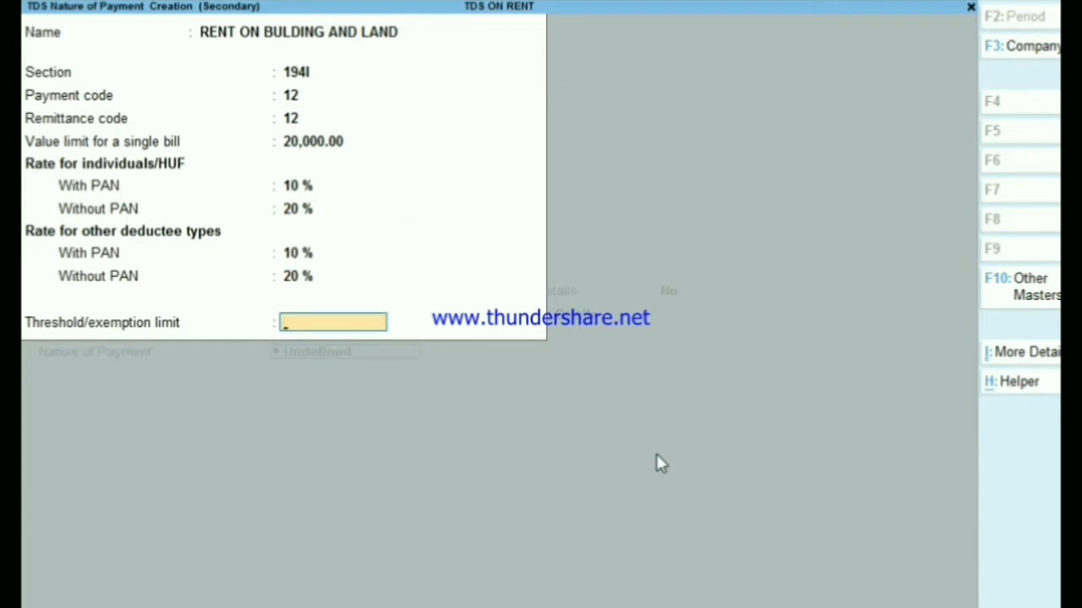
Set the threshold/exemption limit to 2,40,000 and save the RENT ON BULDING AND LAND nature of payment.
type("2400000")
key("BackSpace")
key("Return")
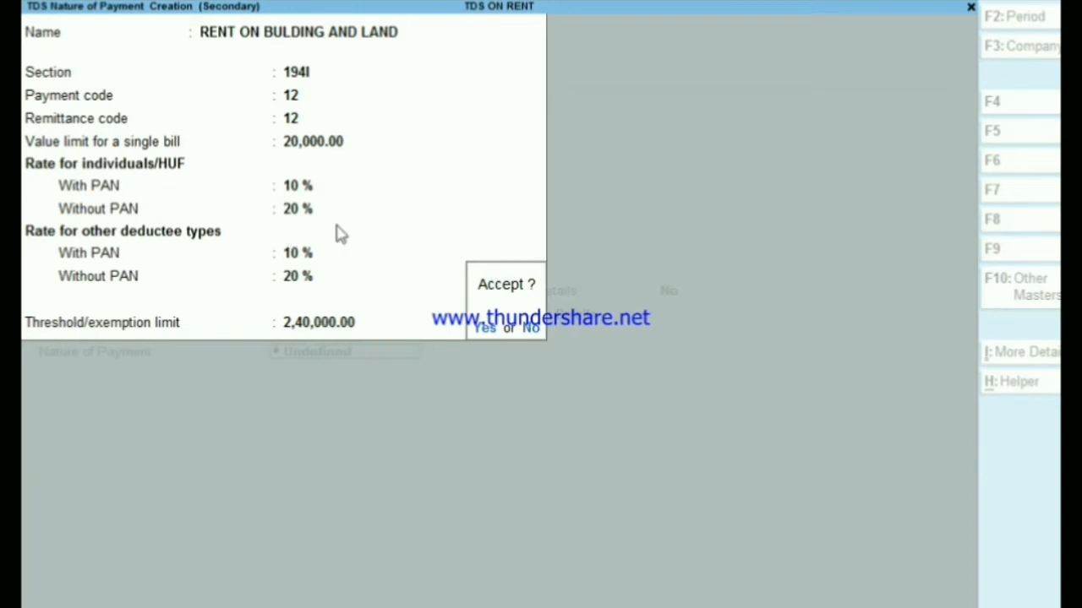
key("Return")
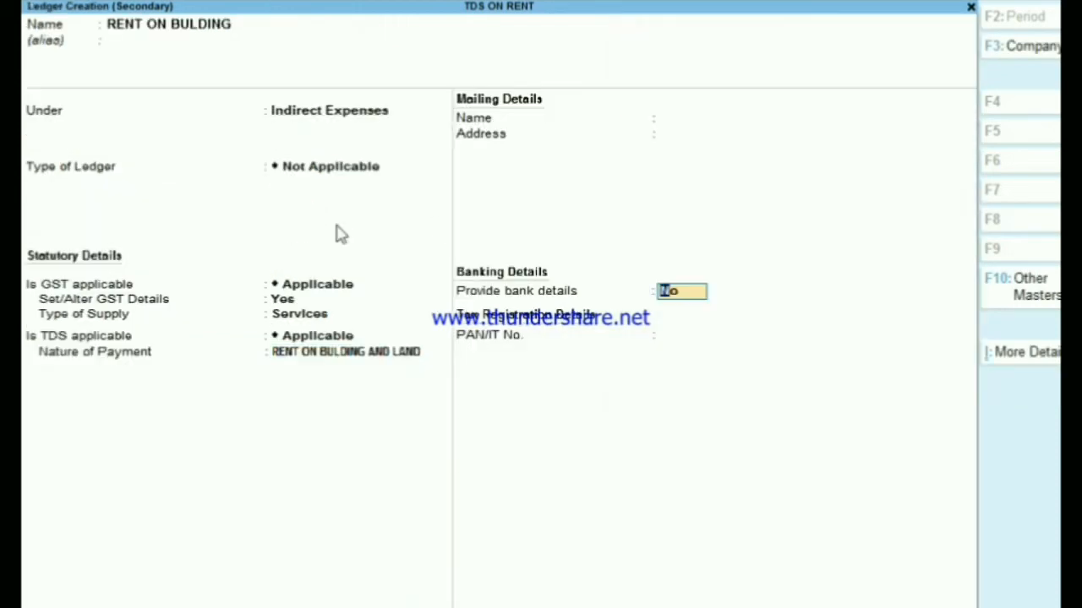
Save the RENT ON BULDING ledger without bank details and return to the purchase voucher.
key("Return")
key("Return")
key("Return")
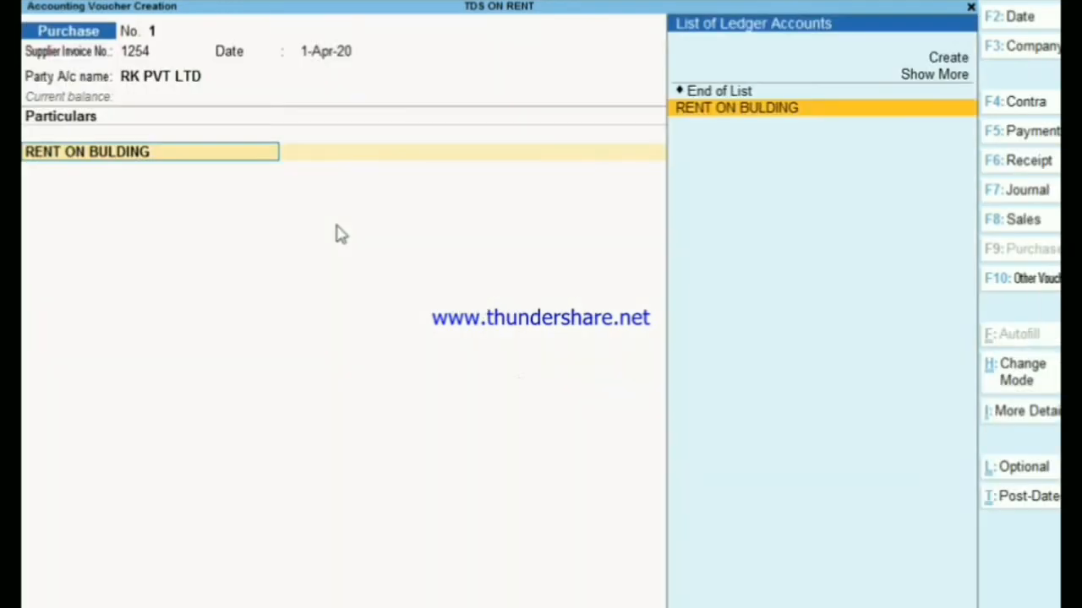
Add the RENT ON BULDING ledger to the purchase voucher with an amount of 27,000.
key("Return")
key("Return")
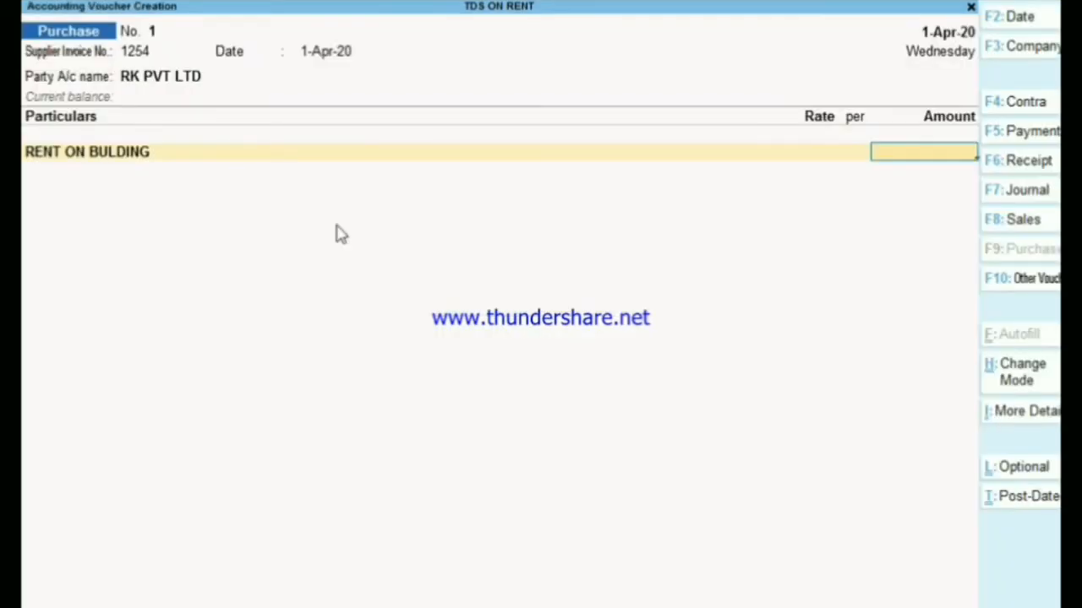
type("27,")
type("000")
key("Return")
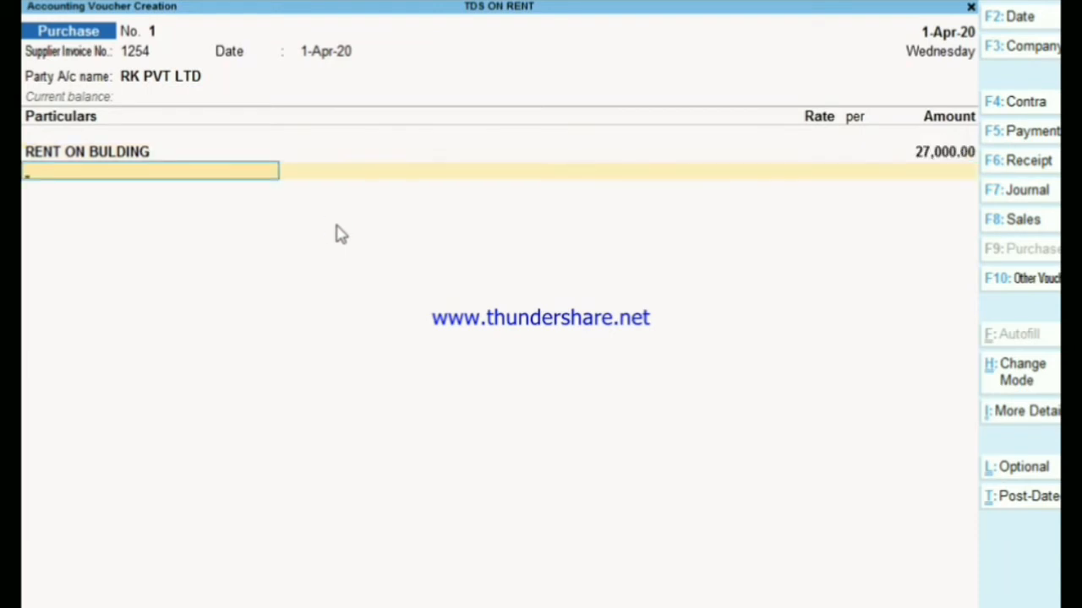
Start a new ledger named CGST under Duties & Taxes, with duty type GST and tax type Central Tax.
key("alt+c")
type("C")
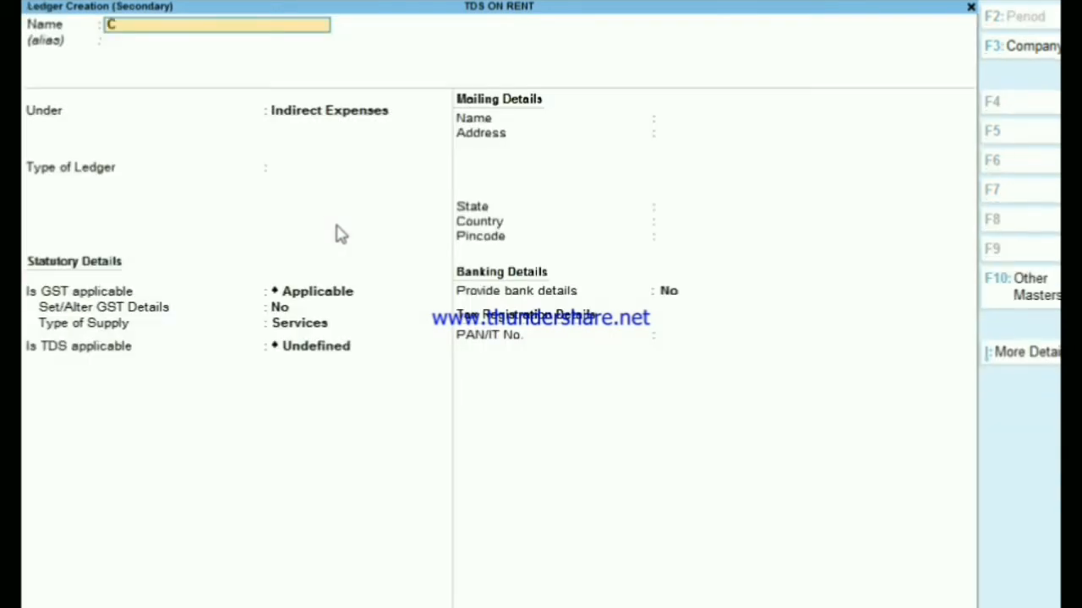
type("GST")
key("Return")
key("Return")
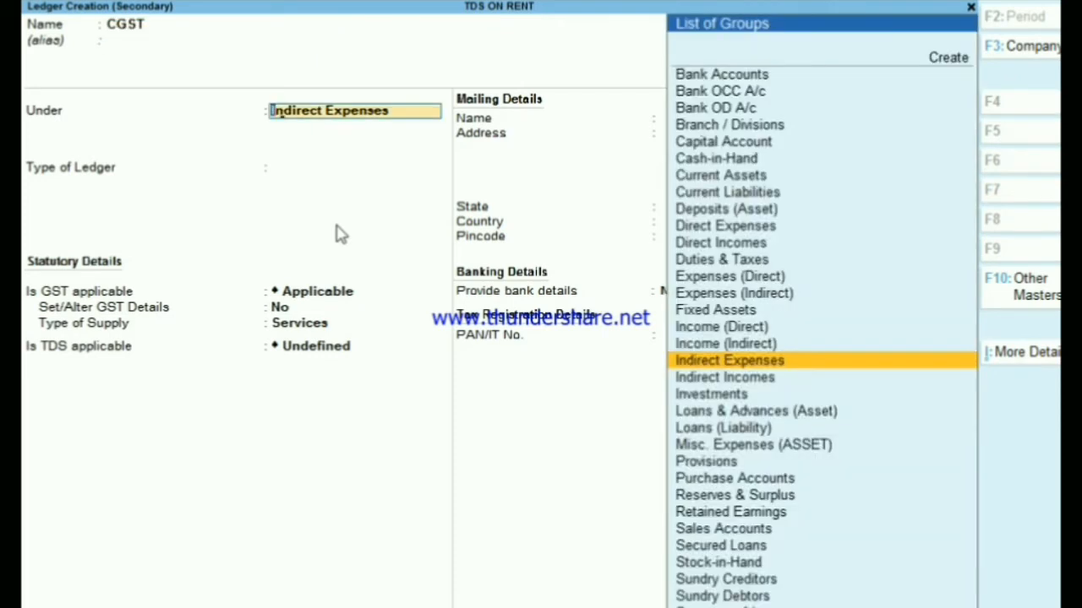
type("DU")
key("Return")
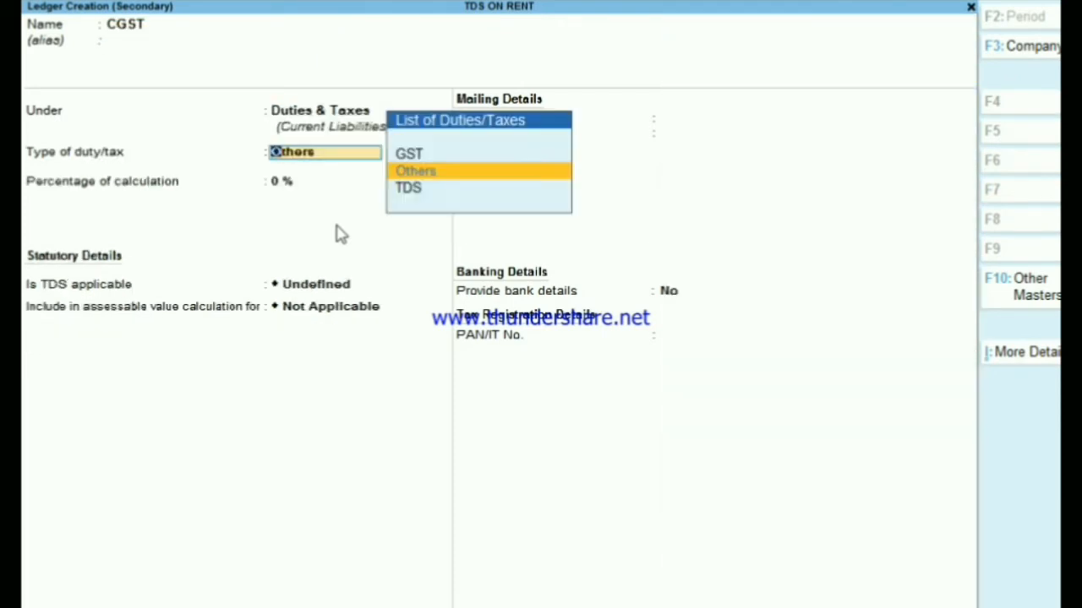
key("Up")
key("Return")
key("Return")
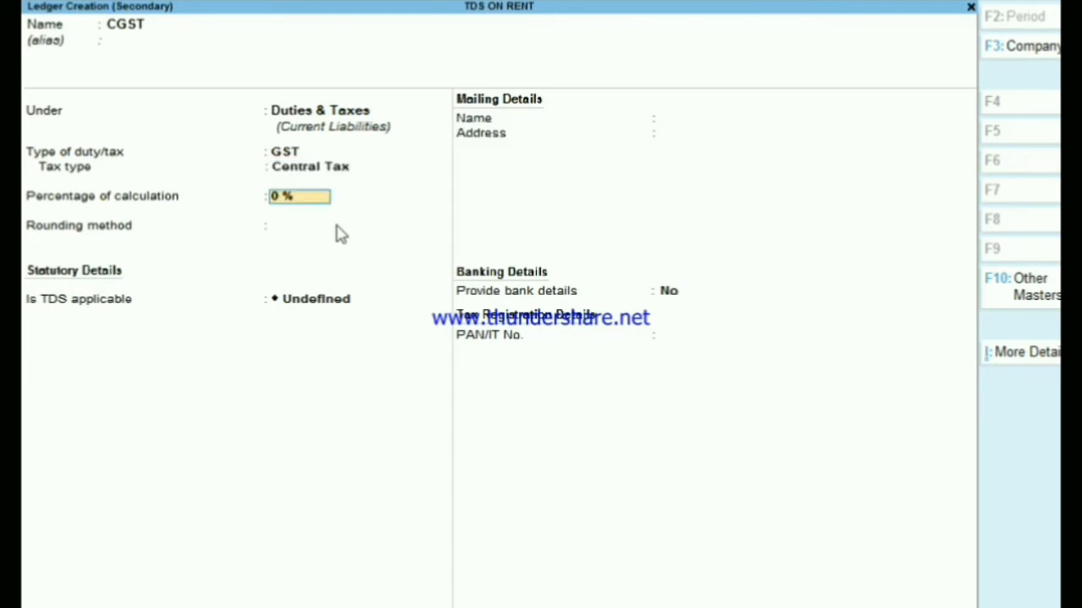
Set the CGST ledger's rounding method to Normal Rounding with a limit of 1, keeping the percentage at 0%.
key("Return")
key("Return")
key("BackSpace")
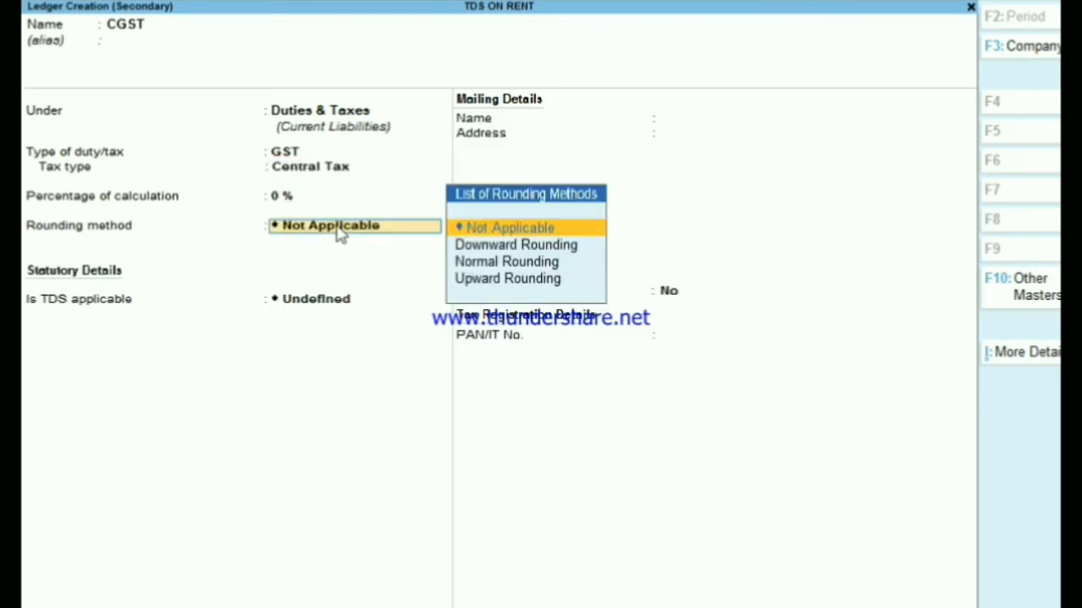
key("Down")
key("Down")
key("Return")
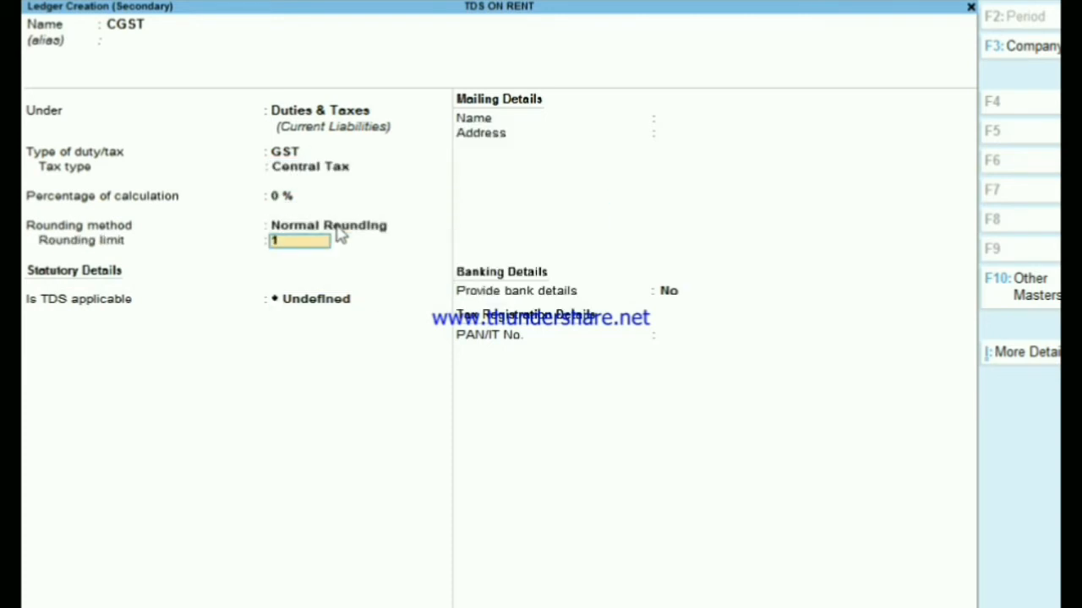
key("Return")
key("Return")
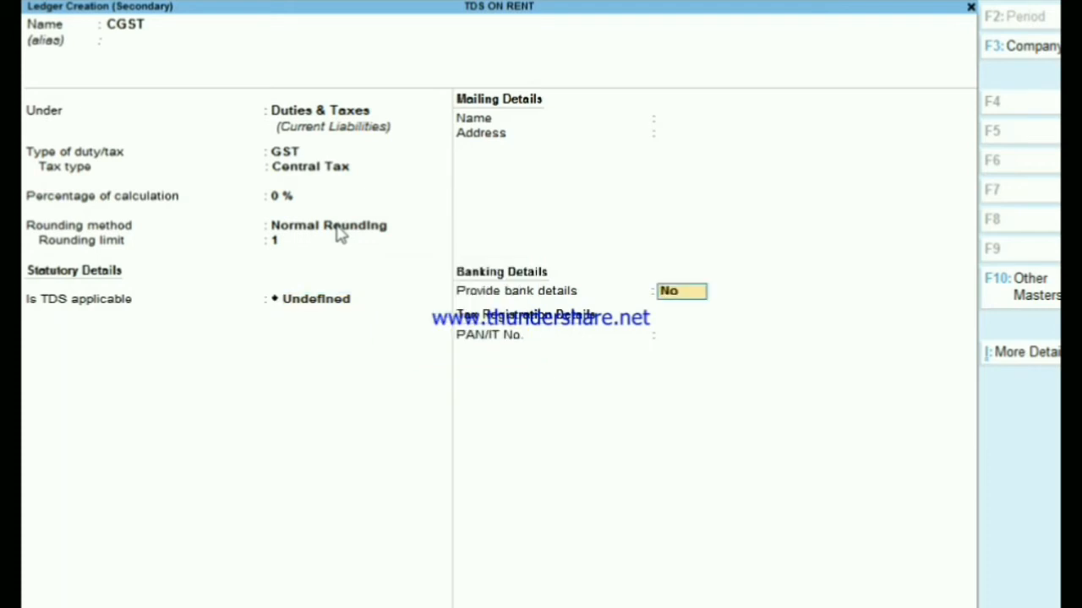
Save the CGST ledger without bank details and add it to the voucher with its calculated amount.
key("Return")
key("Return")
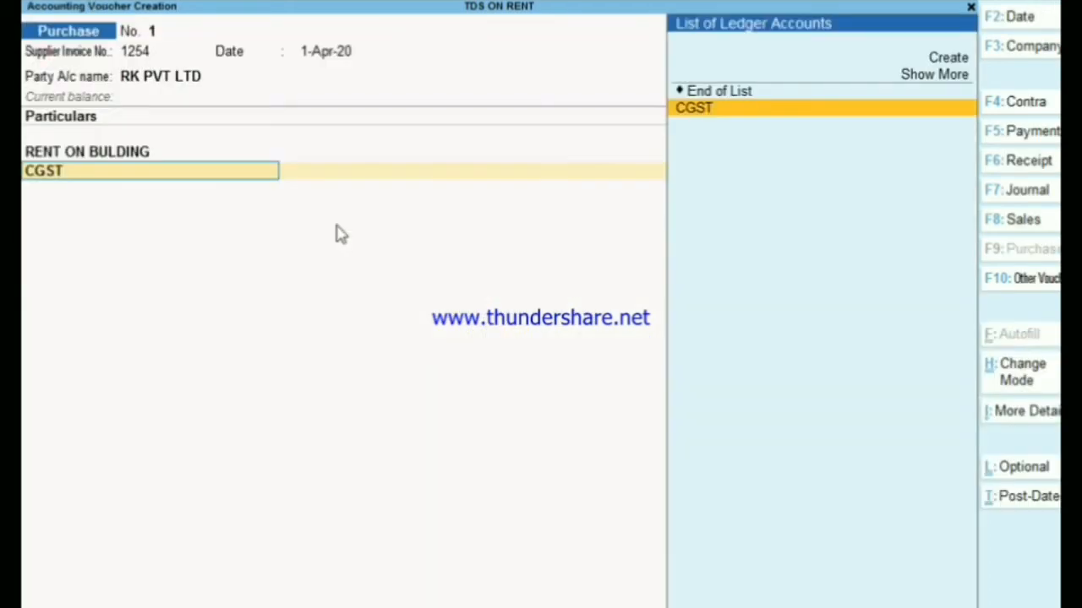
key("Return")
key("Return")
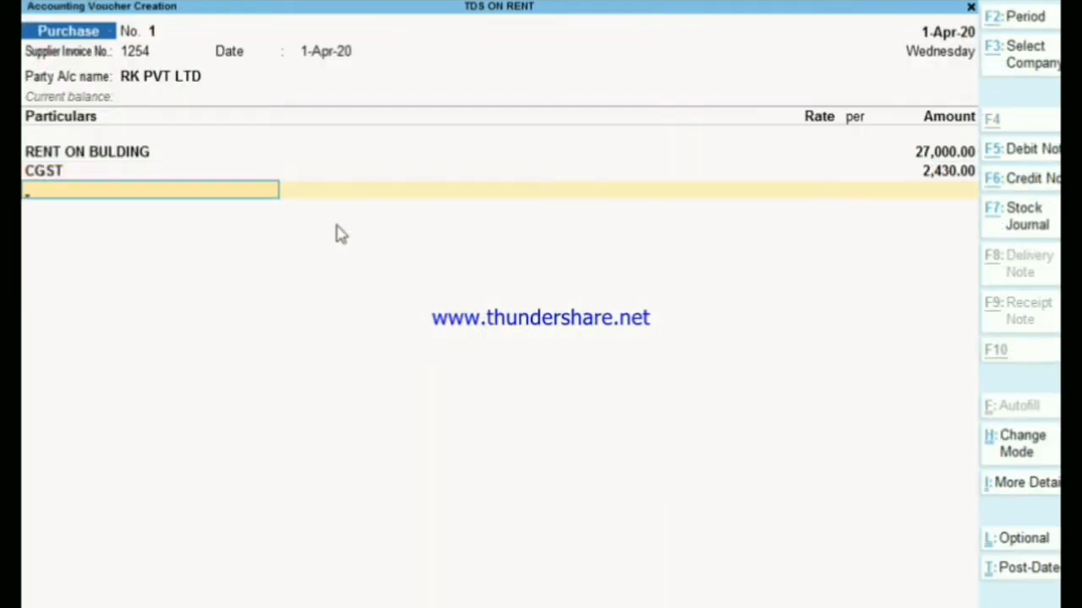
Start a new ledger named SGST under Duties & Taxes, with duty type GST and tax type State Tax.
key("alt+c")
type("SGST")
key("Return")
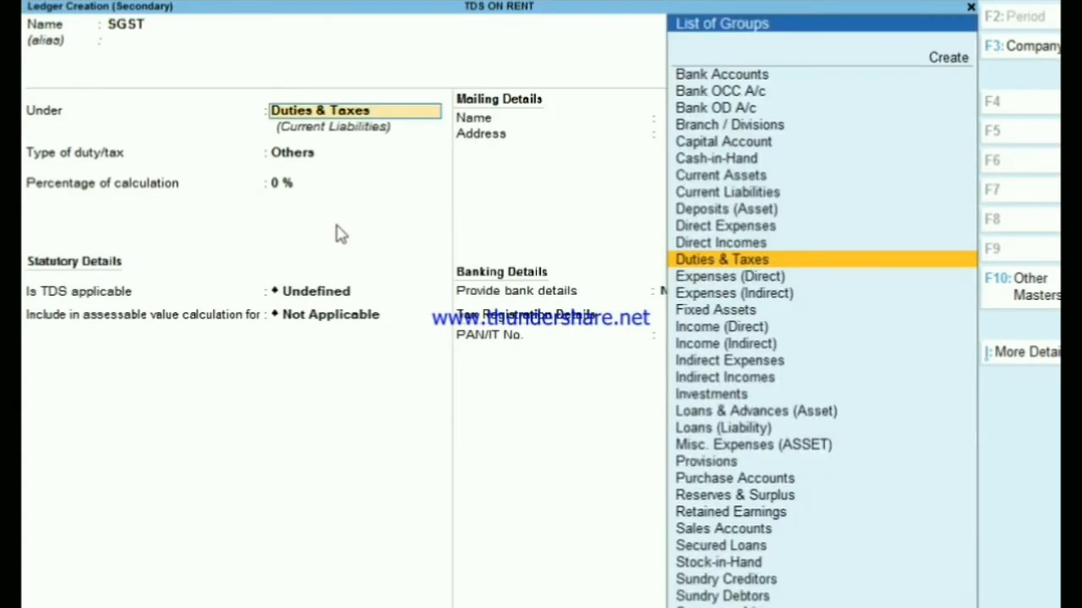
key("Return")
key("Up")
key("Return")
key("Down")
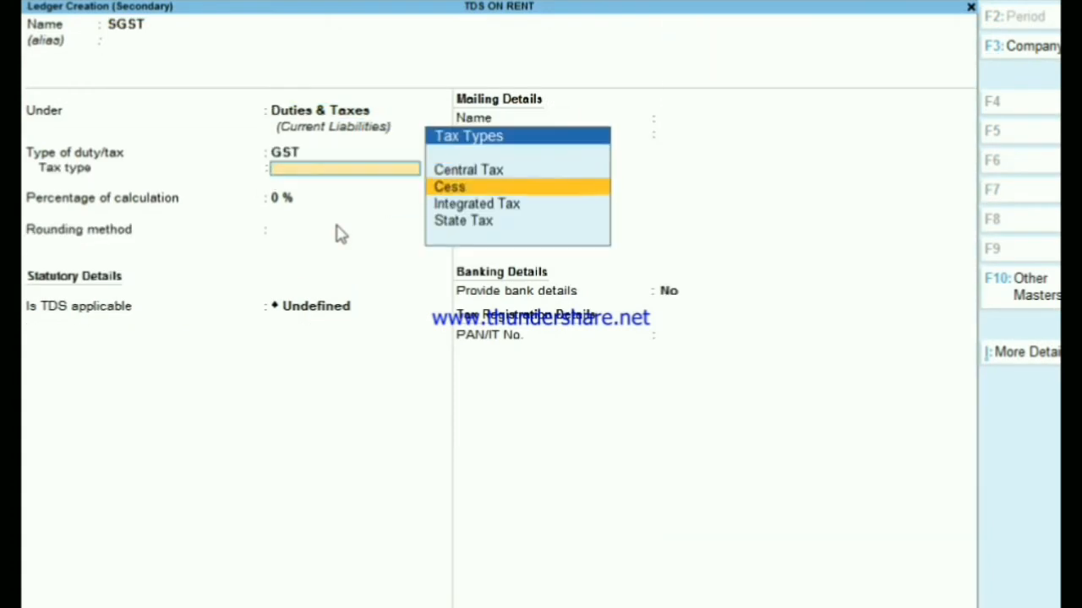
key("Down")
key("Down")
key("Return")
Set the SGST ledger's rounding method to Normal Rounding with a limit of 1, keeping the percentage at 0%.
key("Return")
key("Down")
key("Down")
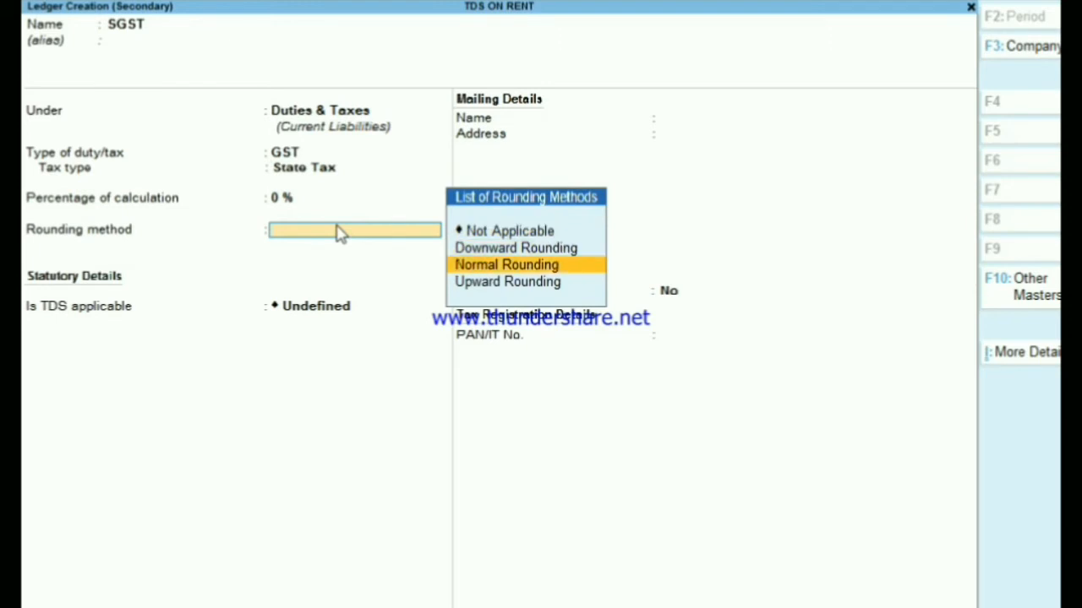
key("Return")
key("Return")
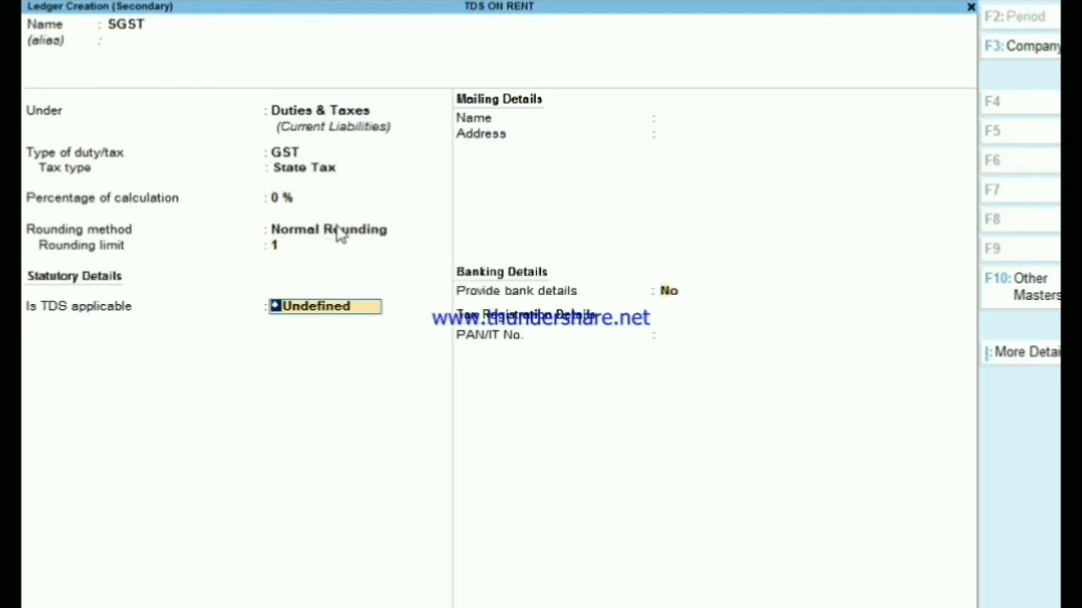
Save the SGST ledger without bank details and add it to the voucher with its calculated amount.
key("Return")
key("Return")
key("Return")
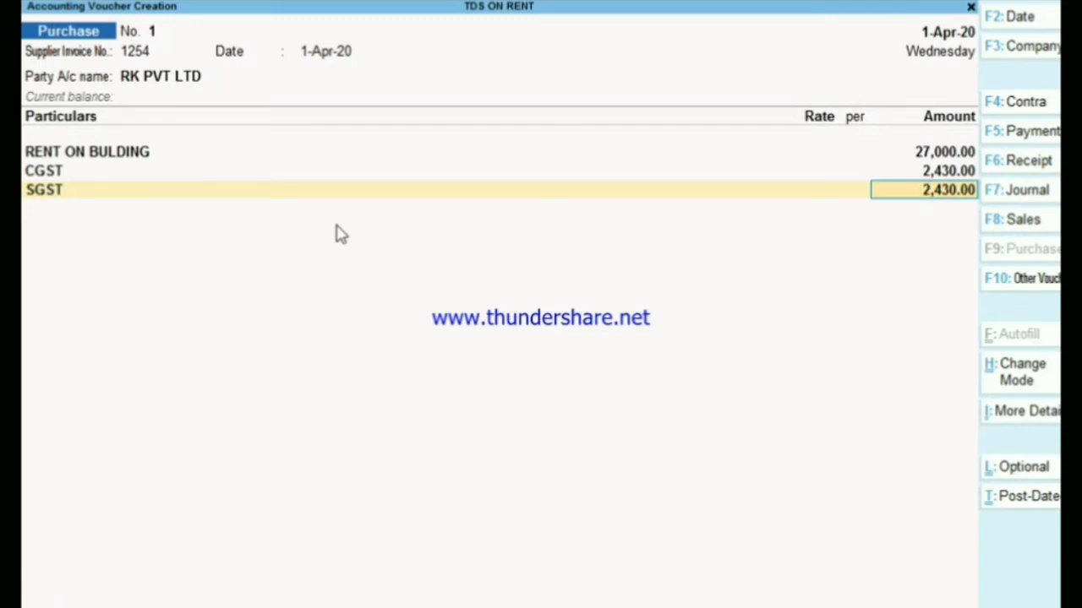
key("Return")
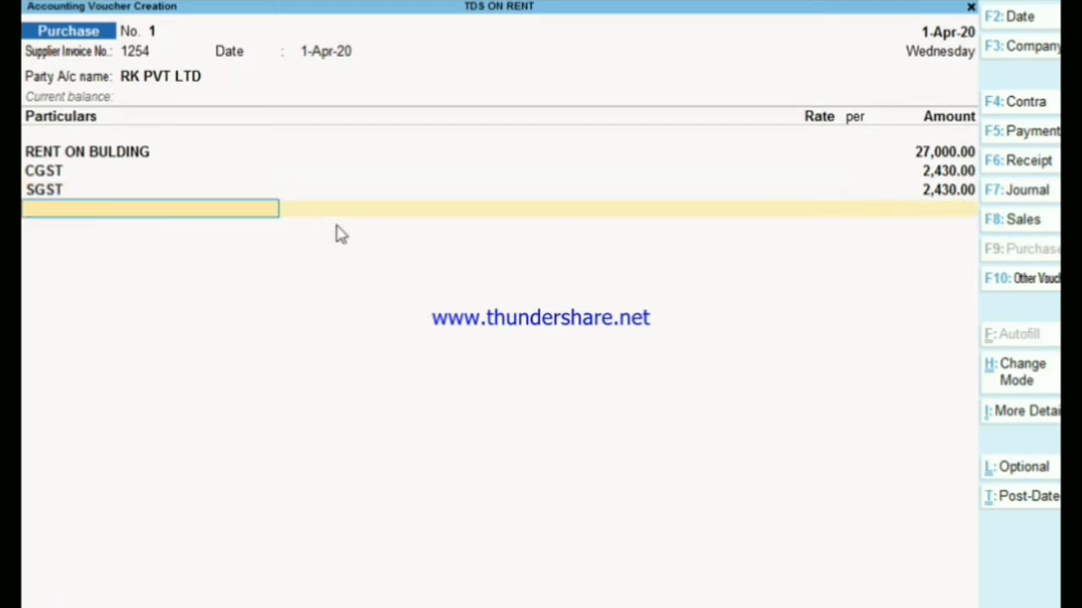
Start a new ledger from the voucher and name it TDS ON RENT OF BULDING, leaving the alias blank.
key("alt+c")
type("TD")
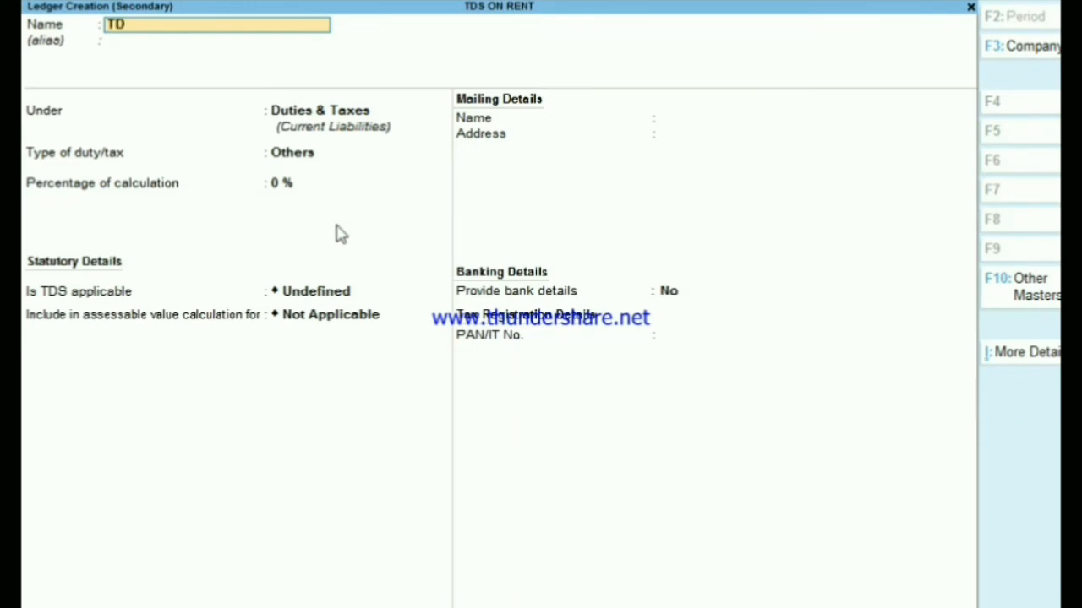
type("S ON RENT")
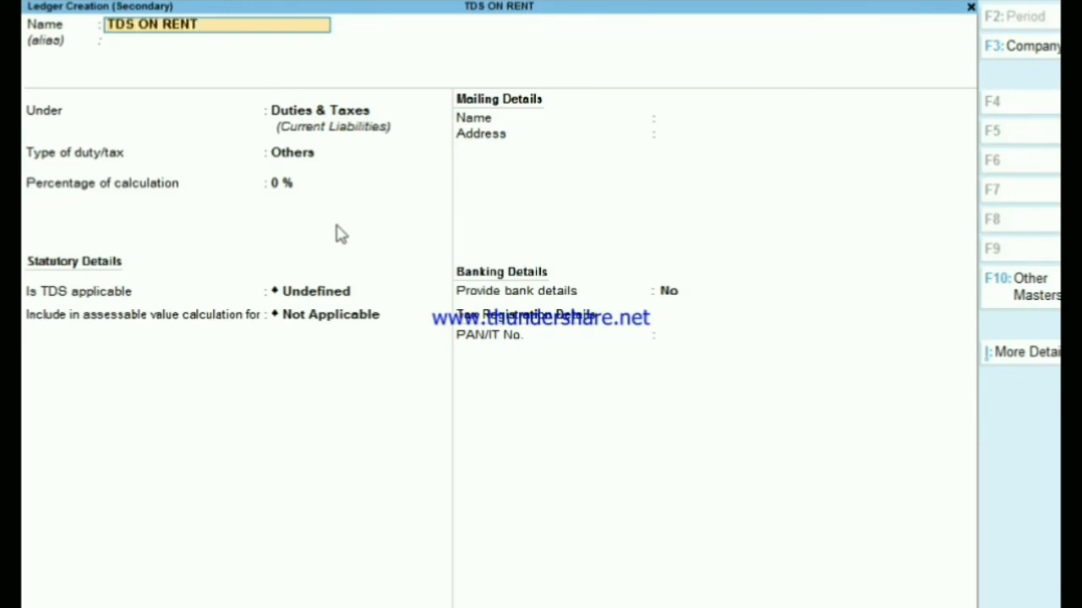
type(" OF VULD")
key("BackSpace")
key("BackSpace")
key("BackSpace")
key("BackSpace")
type("BULDI")
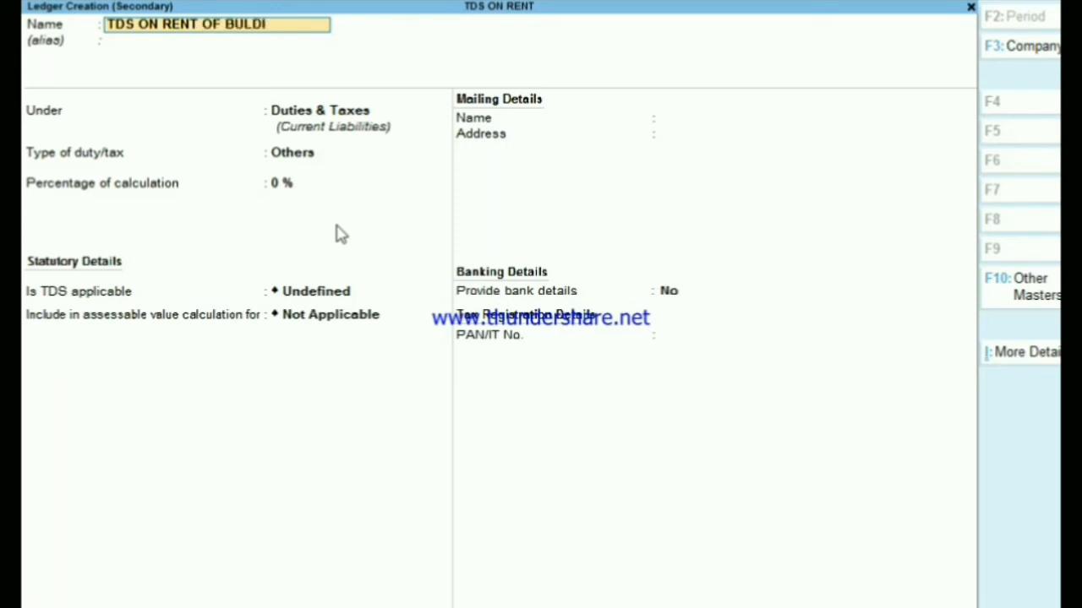
type("NG")
key("Return")
key("Return")
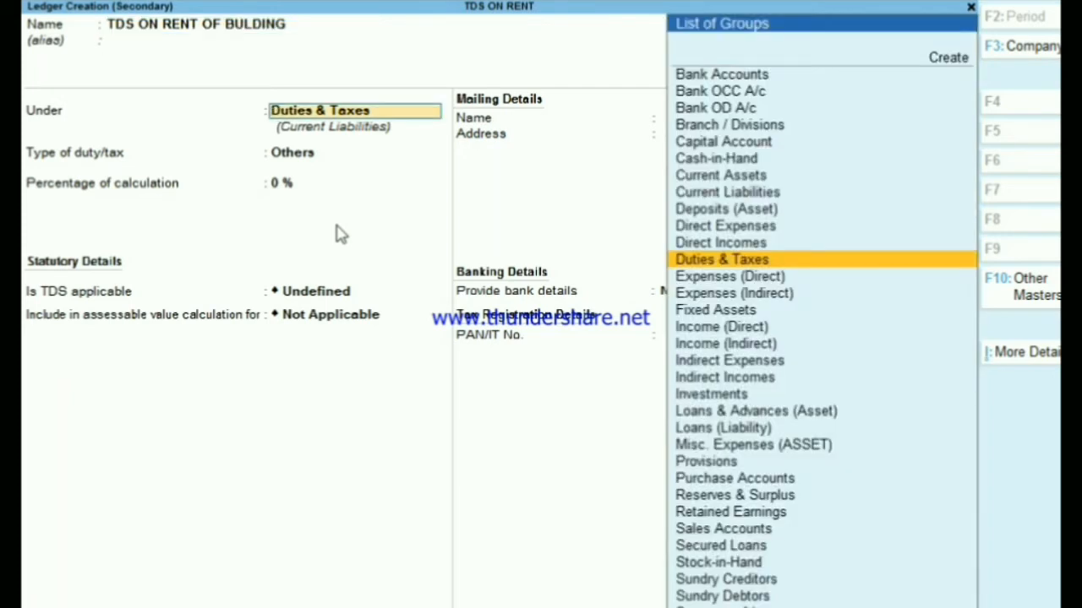
Place the TDS ledger under Duties & Taxes with duty type TDS and nature of payment RENT ON BULDING AND LAND, and save it.
key("Return")
key("Down")
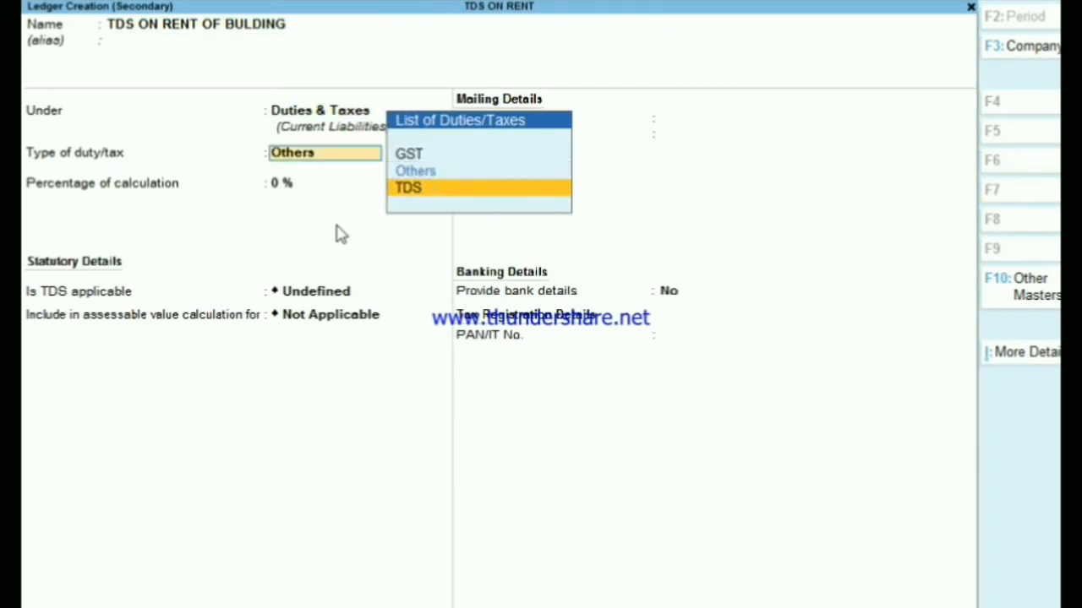
key("Return")
key("Down")
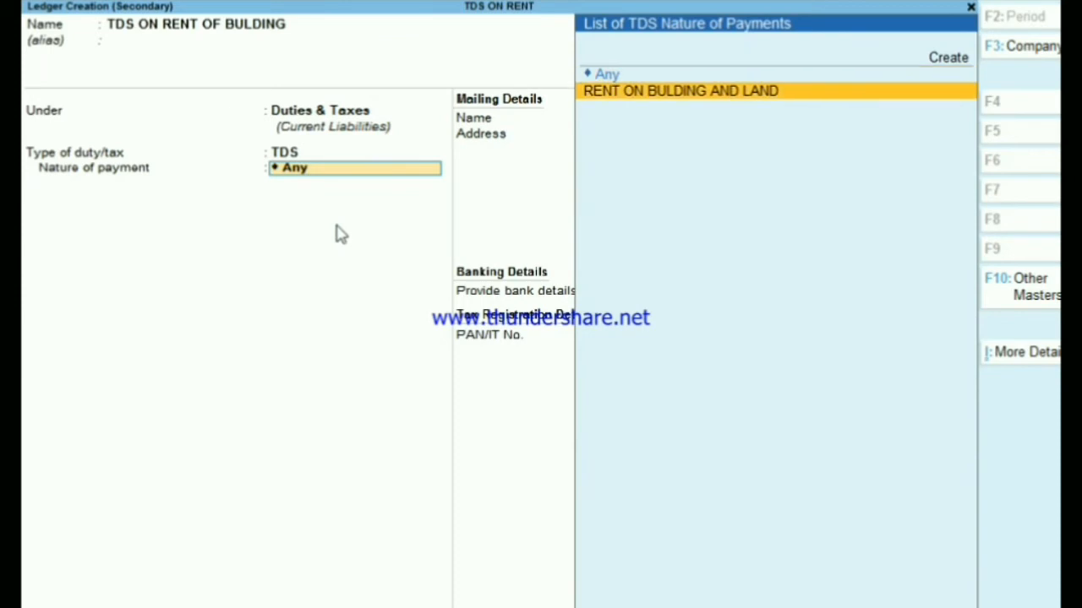
key("Return")
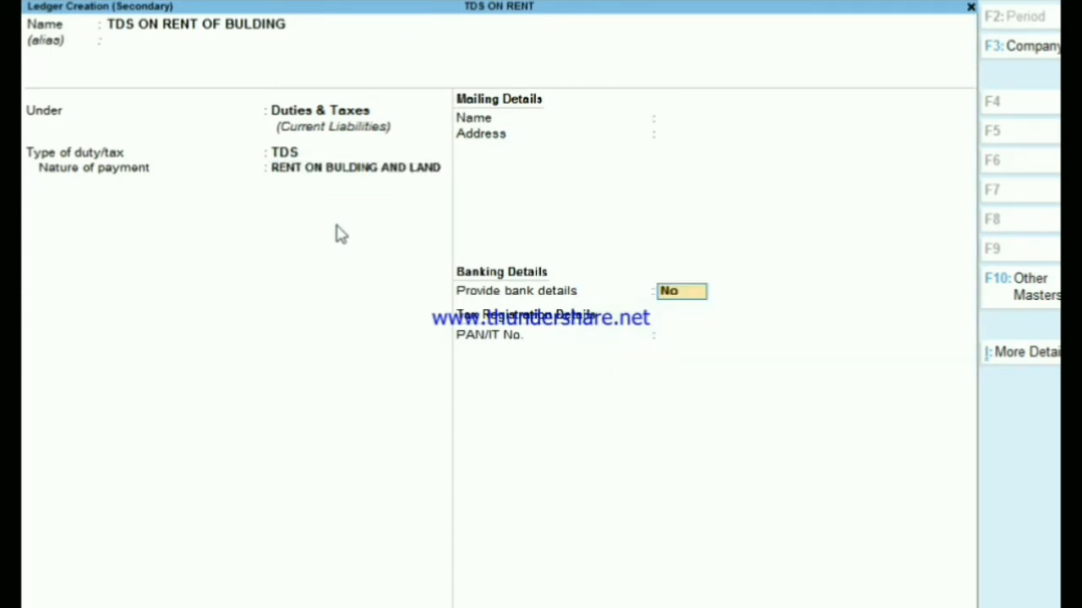
key("Return")
key("Return")
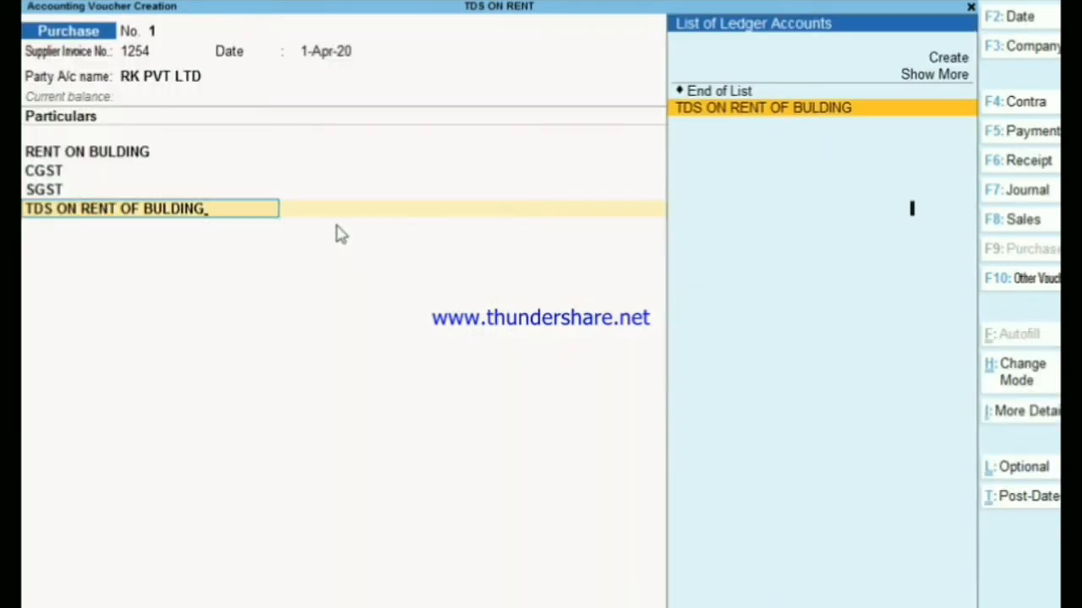
Add TDS ON RENT OF BULDING to the voucher with its calculated deduction of 2,700 and finish the particulars.
key("Return")
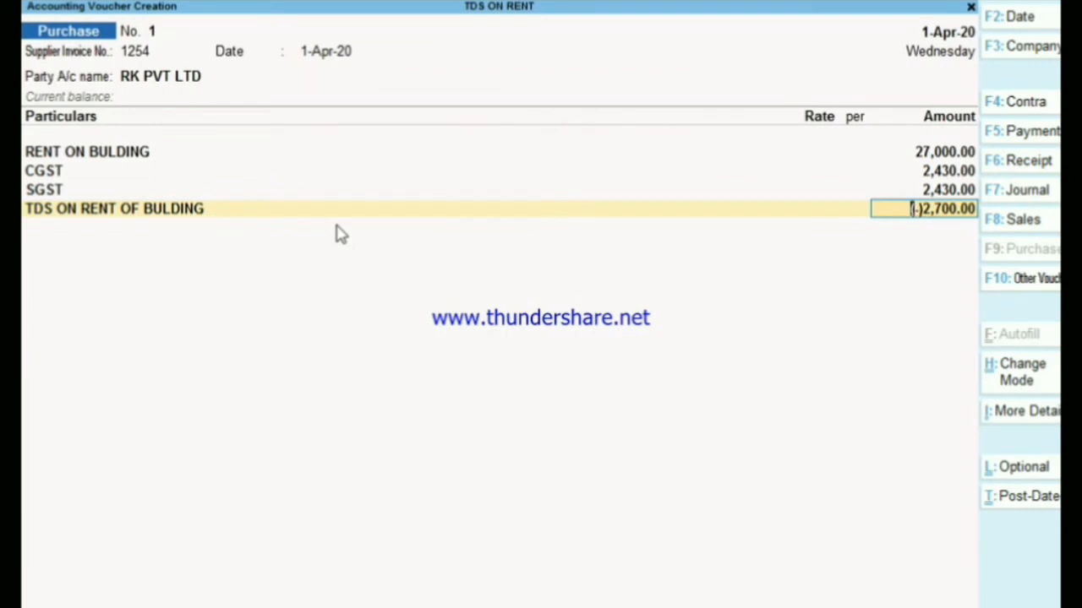
key("Return")
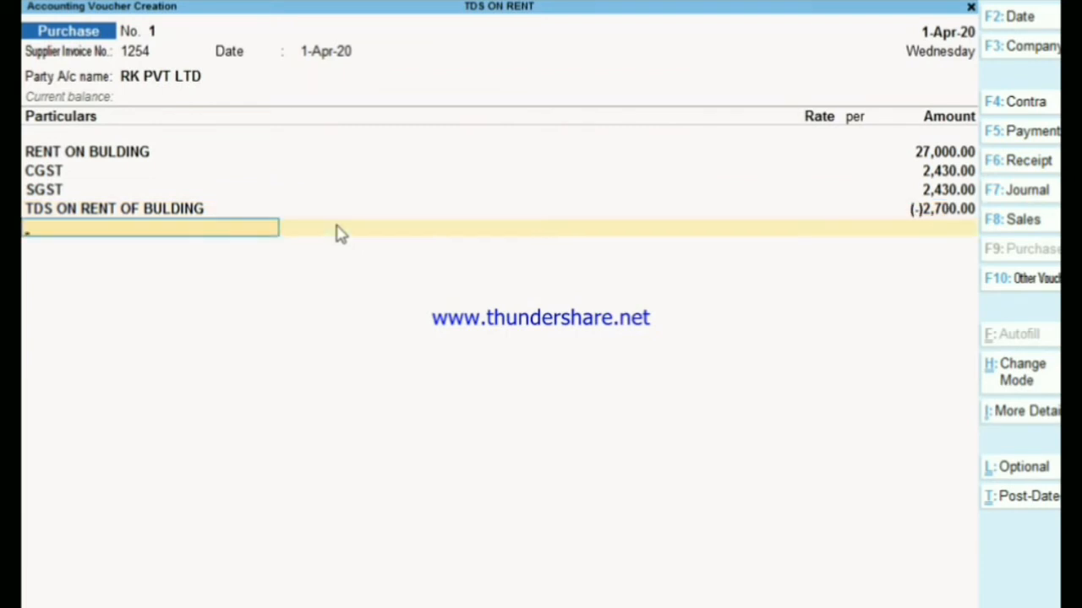
key("Return")
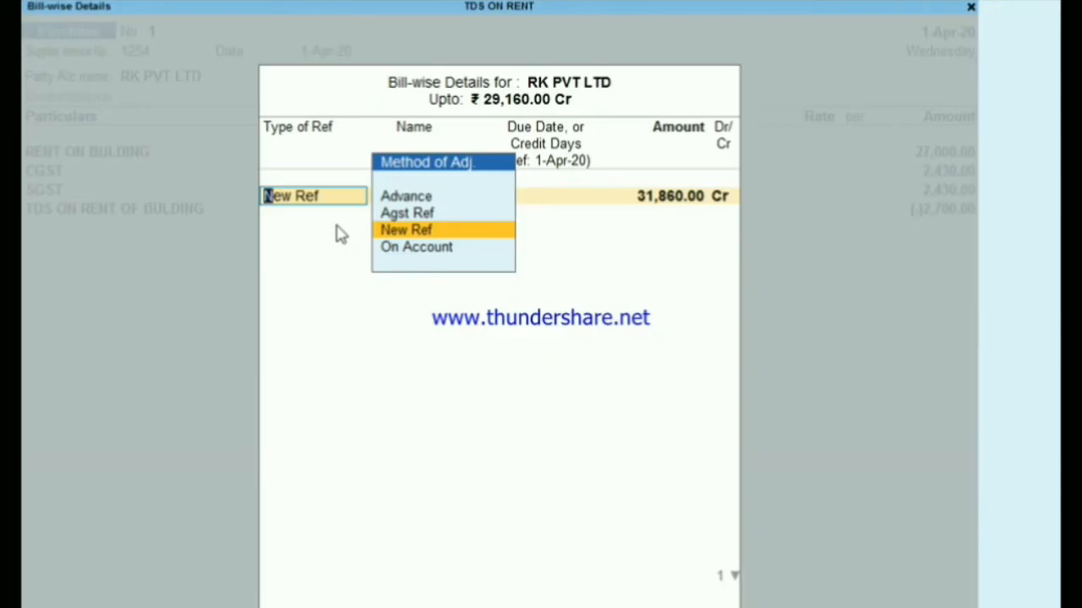
Allocate the RK PVT LTD bill under New Ref 1254 as 31,860 Cr and 2,700 Dr, and accept the bill-wise details.
key("Return")
key("Return")
key("Return")
key("Return")
key("Return")
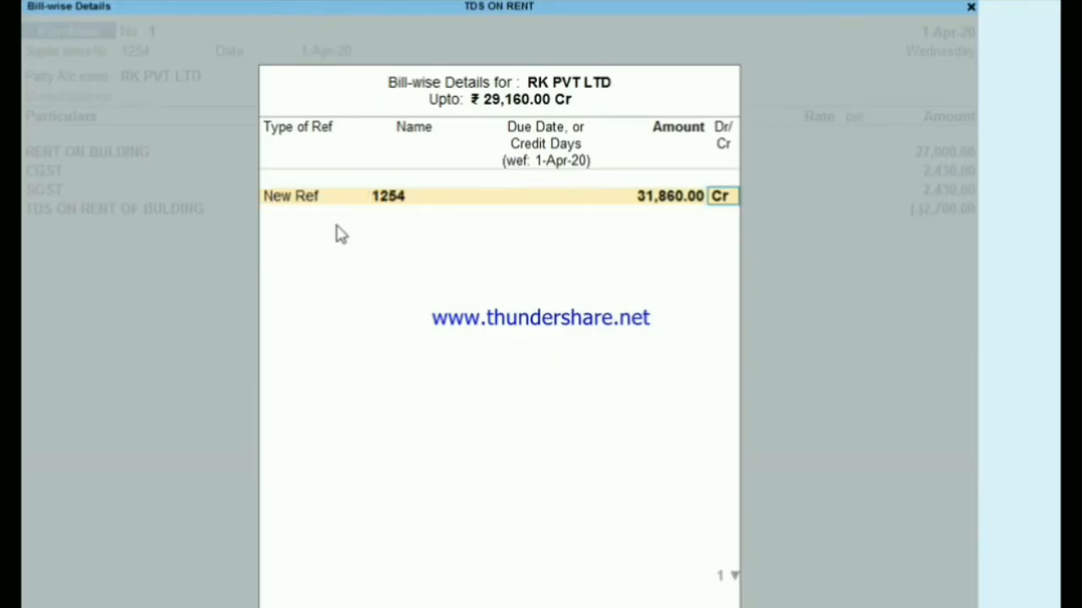
key("Return")
key("Return")
key("Return")
key("Return")
key("Return")
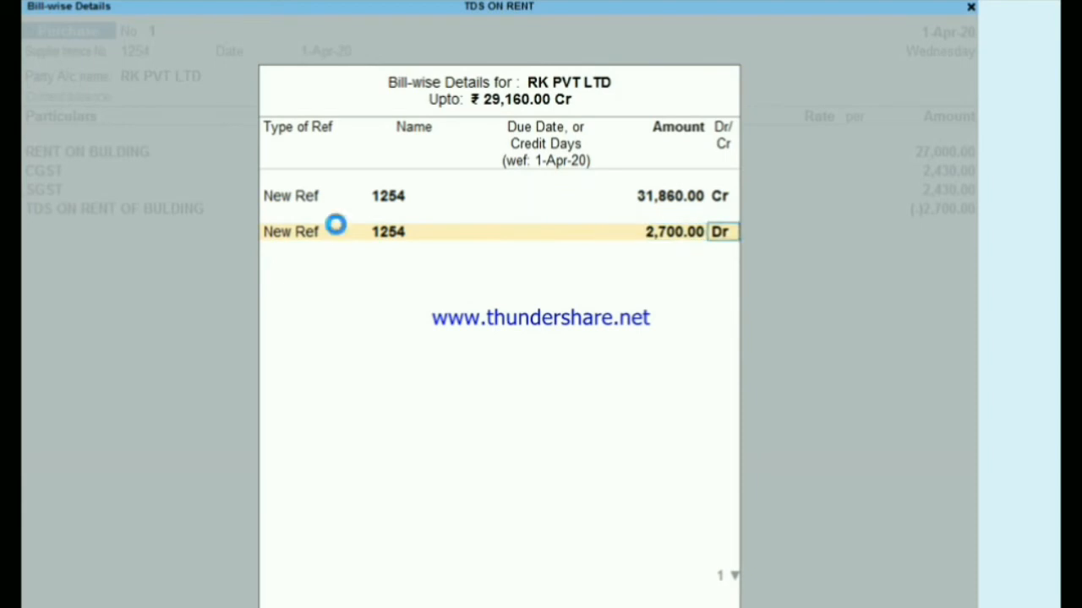
key("Return")
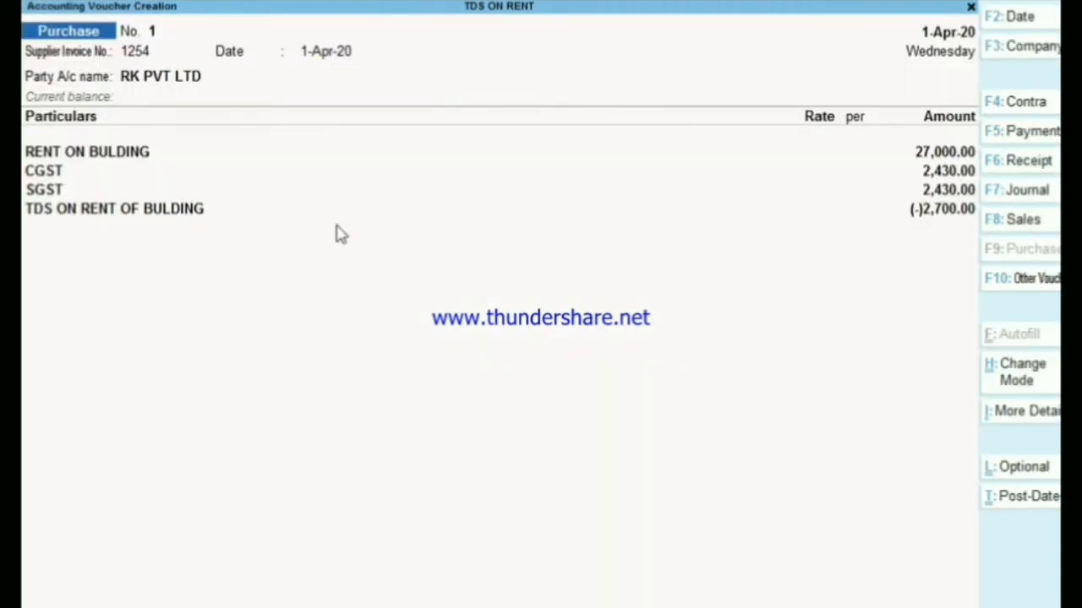
Open the GST - Tax Analysis from the purchase voucher's additional details.
key("alt")
key("ctrl+i")
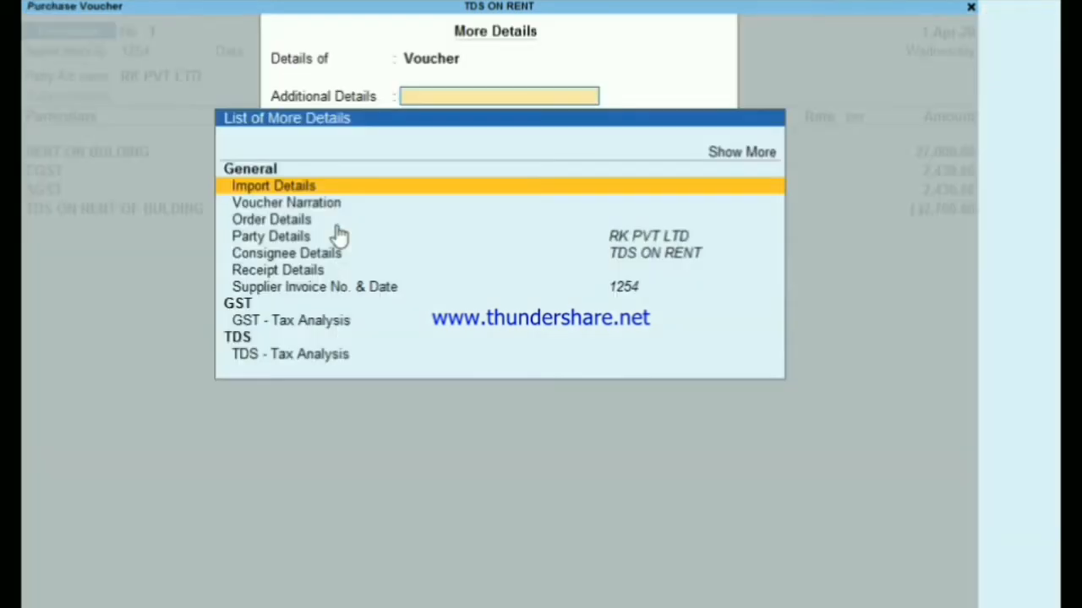
key("Down")
key("Down")
key("Down")
key("Down")
key("Down")
key("Down")
key("Down")
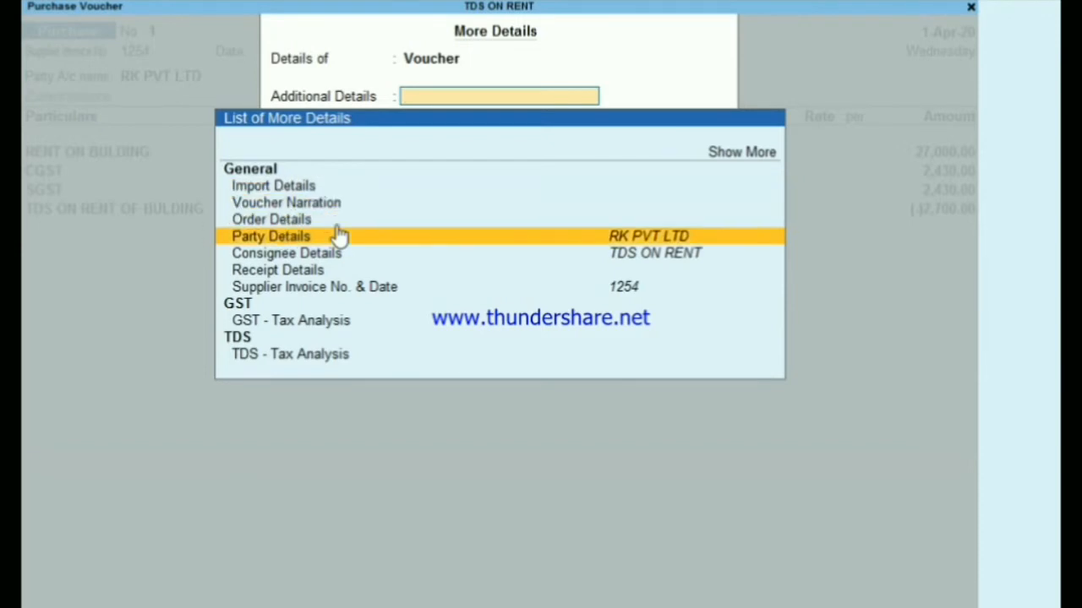
key("Return")
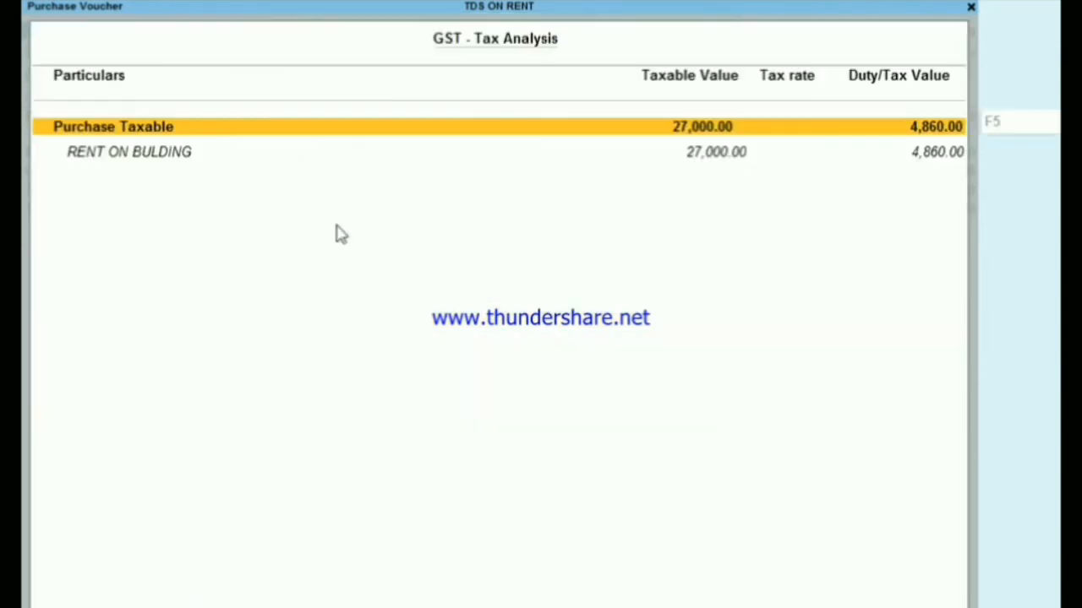
Expand the GST analysis to examine the central and state tax on RENT ON BULDING, and return to the voucher.
key("alt+F5")
key("Down")
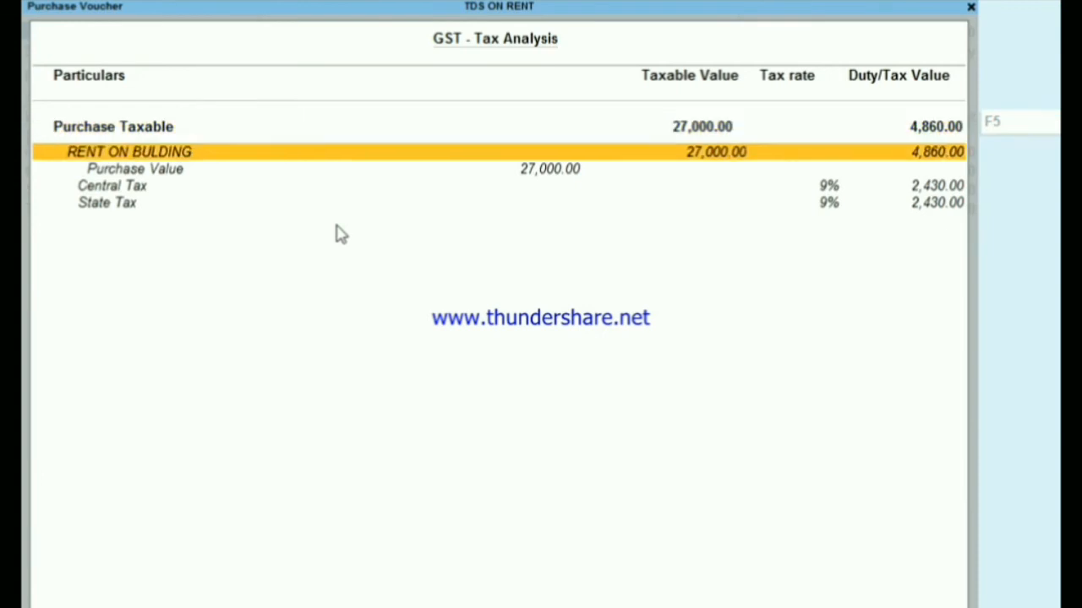
key("Down")
key("Down")
key("Escape")
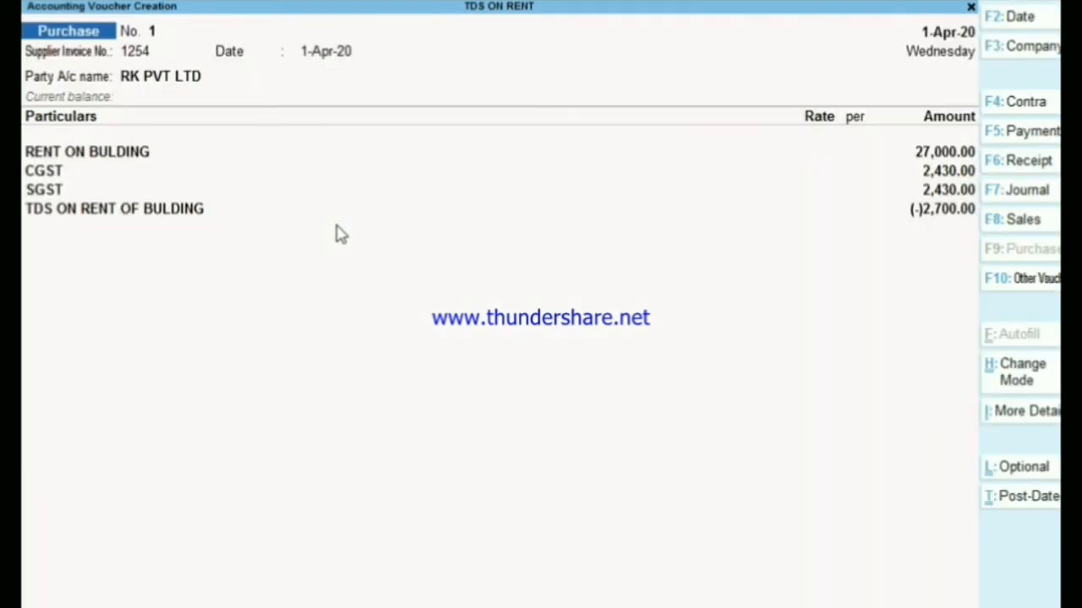
Open the TDS - Tax Analysis from the purchase voucher's additional details.
key("ctrl+i")
key("Down")
key("Down")
key("Down")
key("Down")
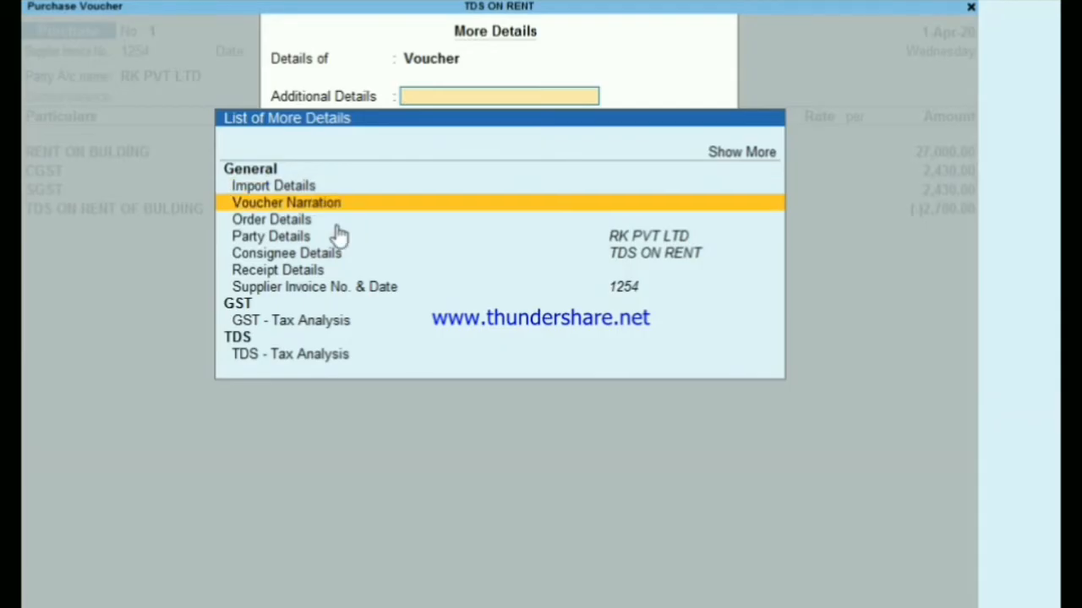
key("Down")
key("Down")
key("Down")
key("Down")
key("Return")
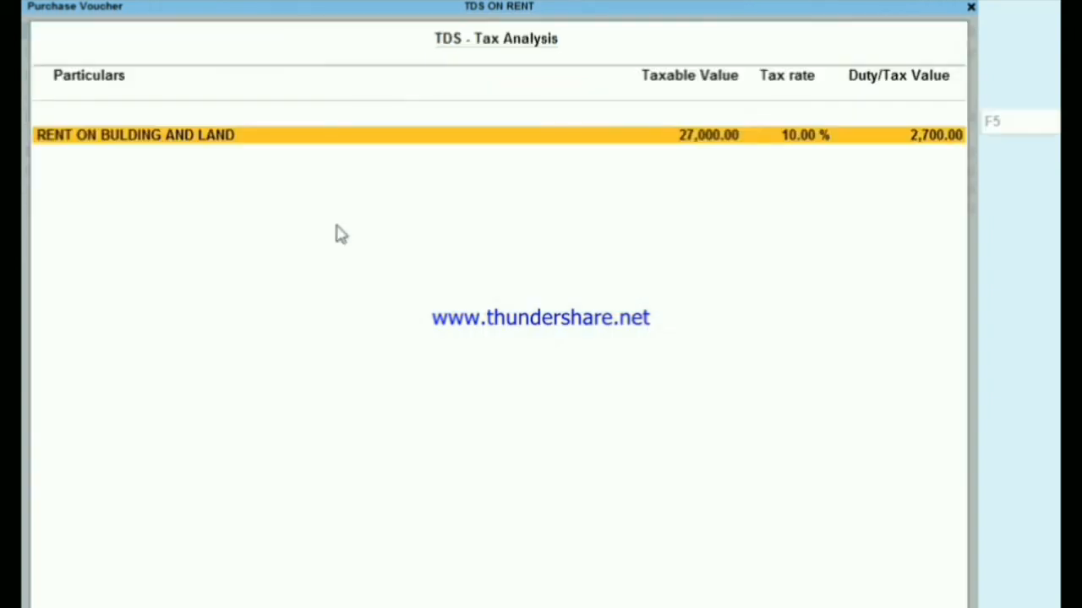
Expand the TDS analysis to examine the income tax on the rent, and return to the voucher.
key("F5")
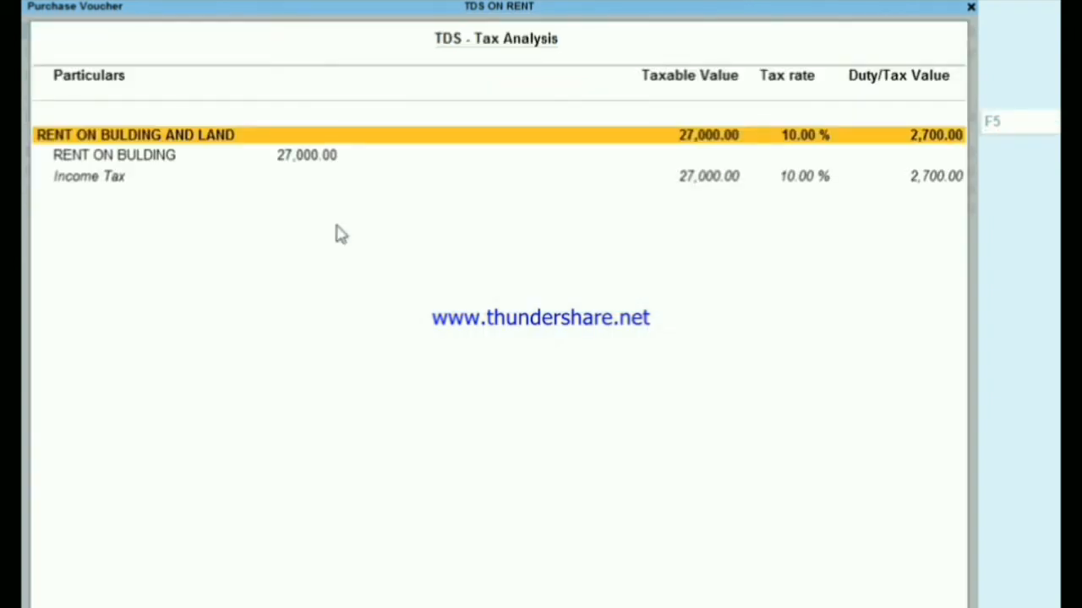
key("Down")
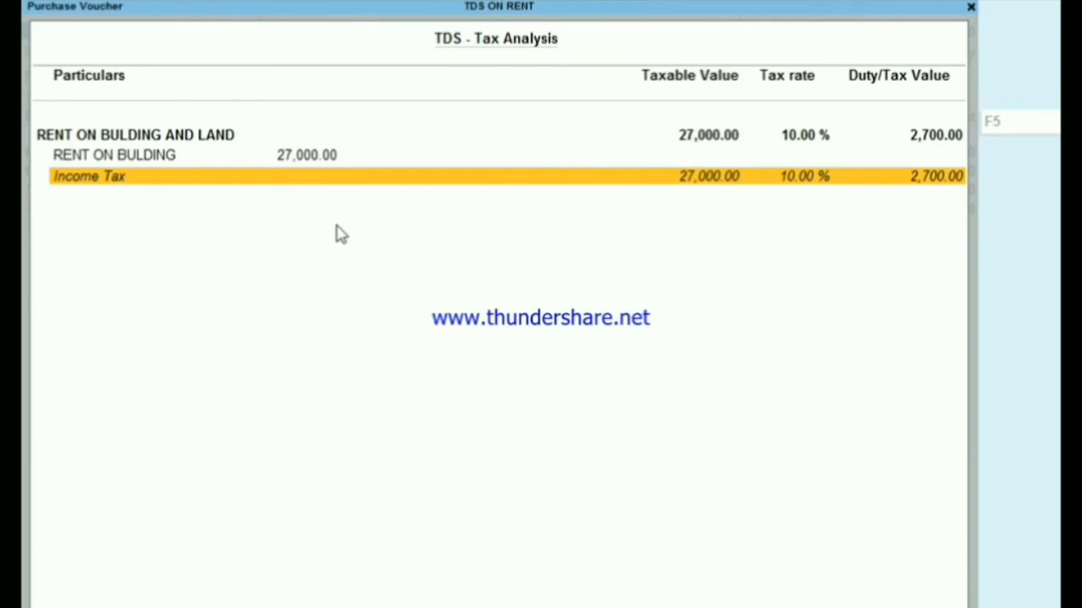
key("Escape")
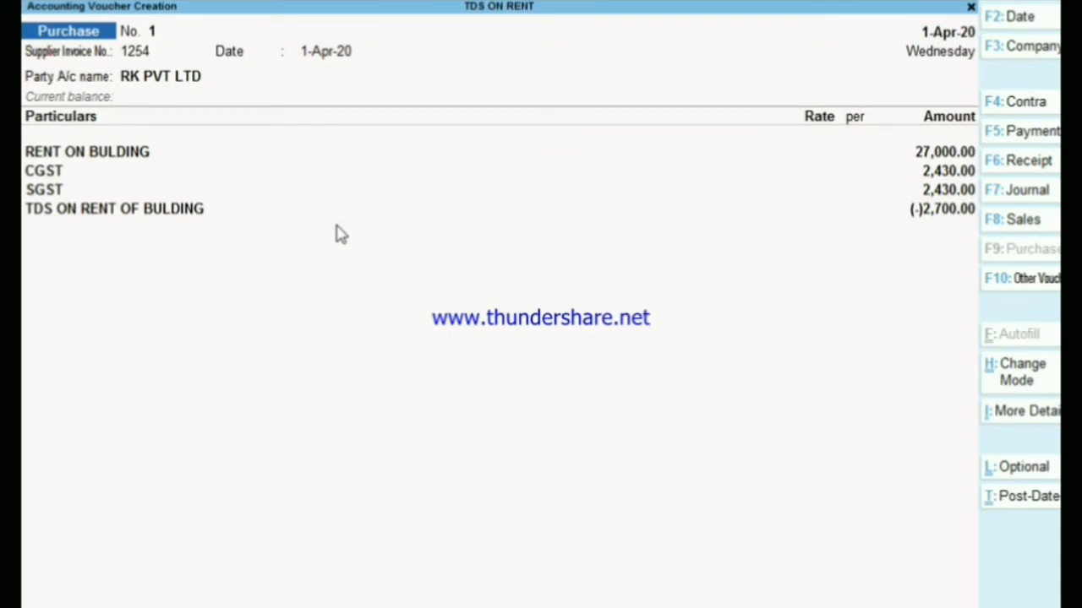
Preview the purchase invoice enlarged and examine its party details, rent, tax and TDS lines, and total.
key("alt")
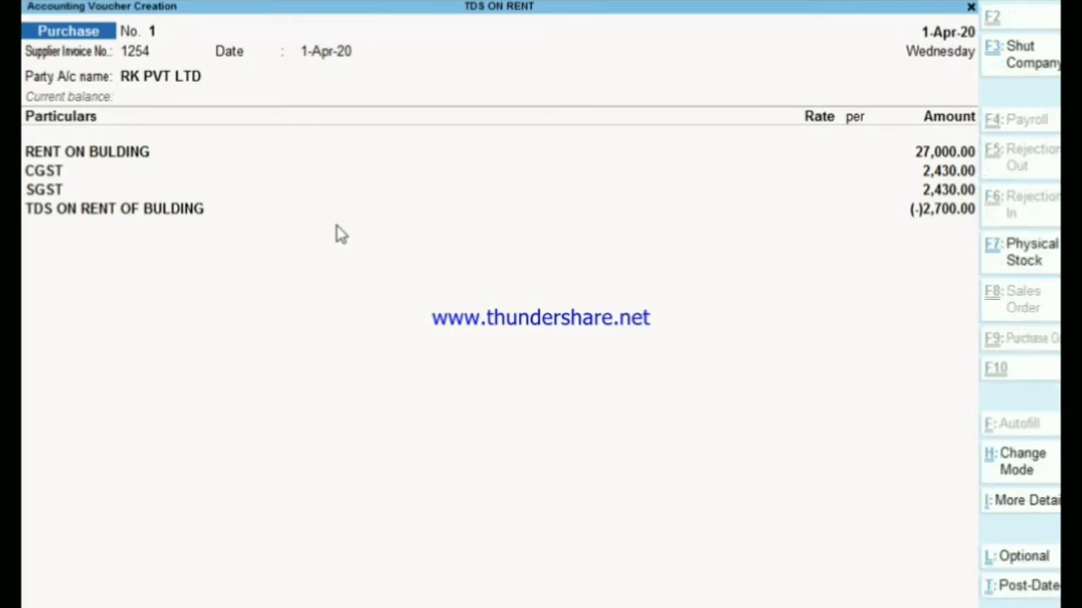
key("ctrl+p")
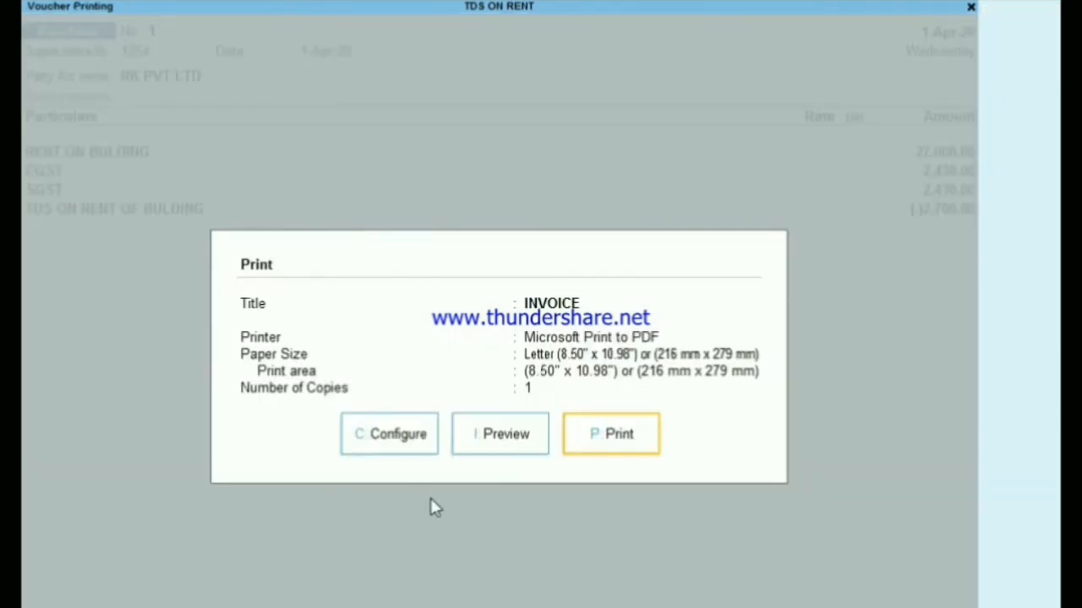
left_click(485, 440)
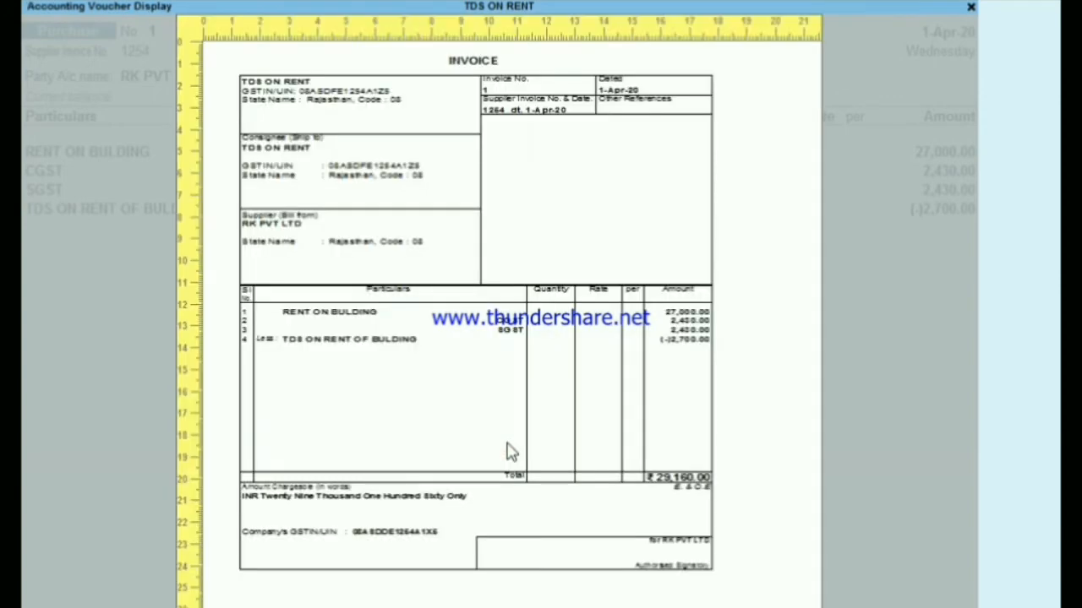
left_click(502, 461)
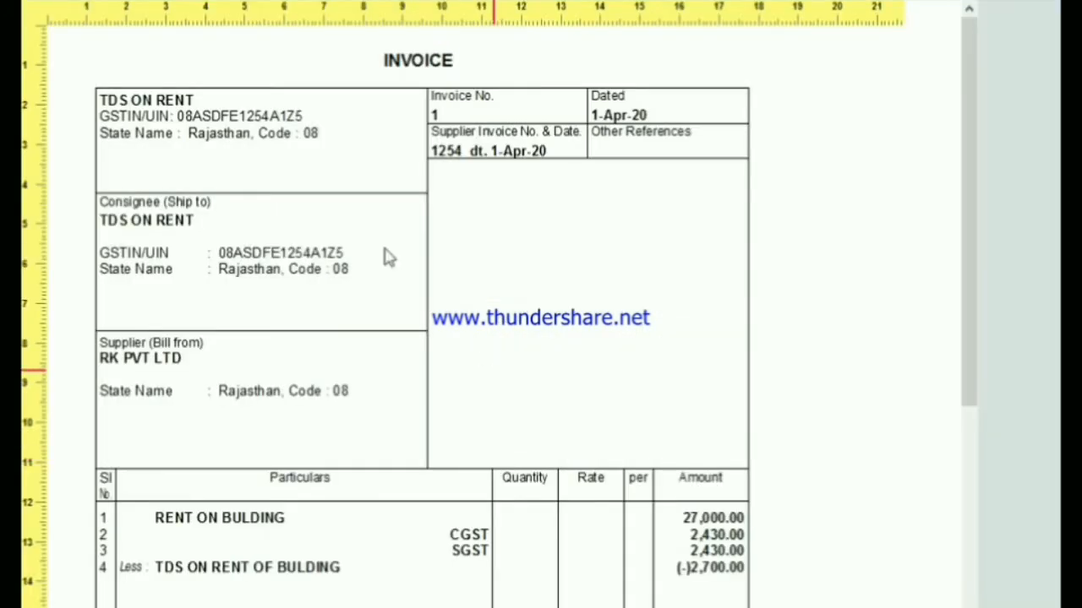
scroll(372, 220, "down", 1)
scroll(372, 219, "down", 2)
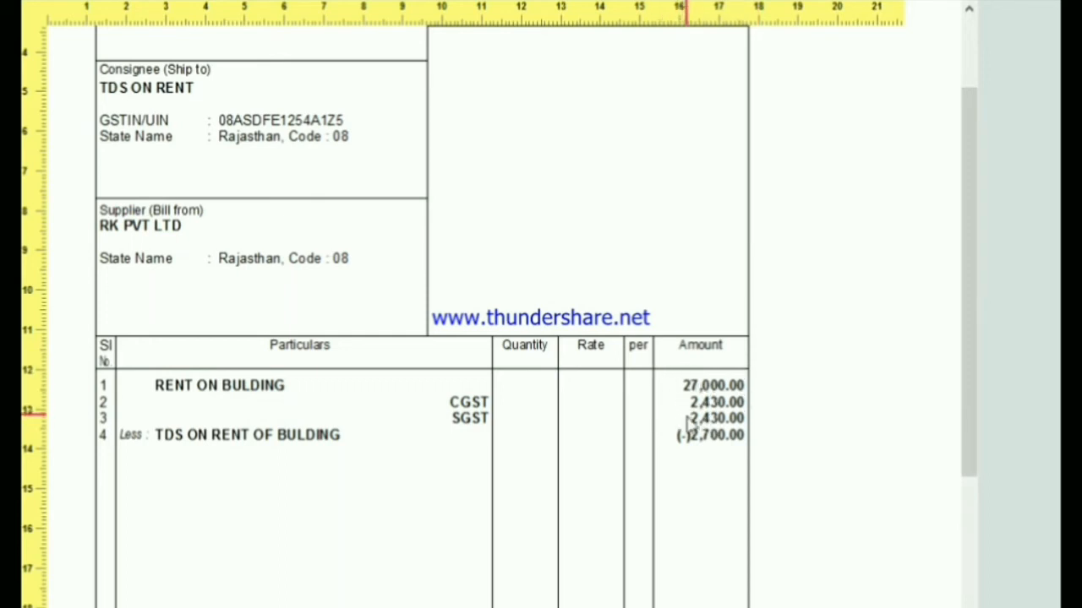
scroll(693, 444, "down", 3)
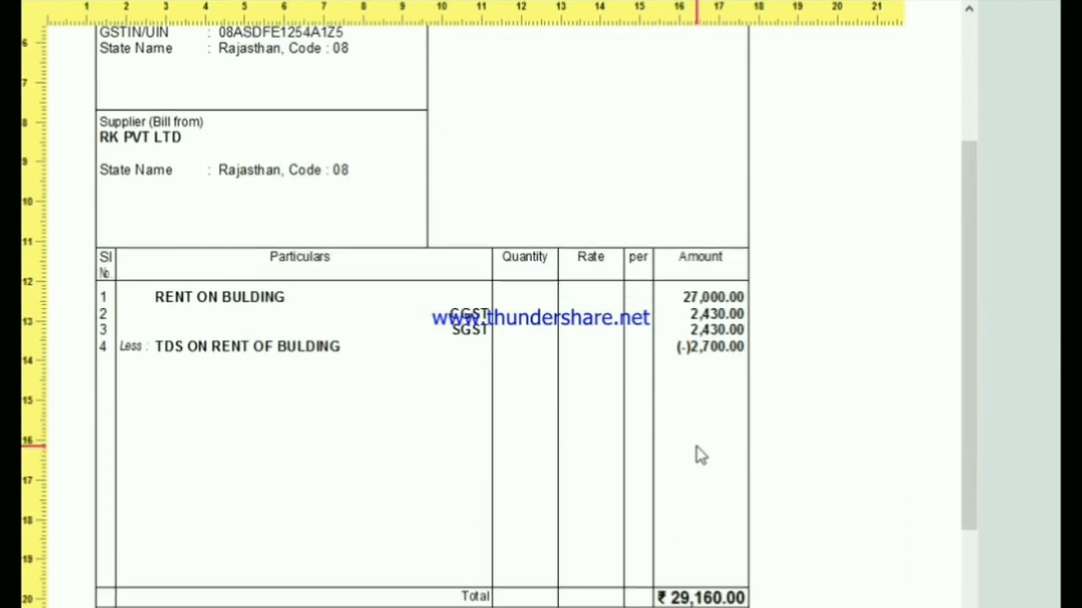
scroll(720, 476, "down", 2)
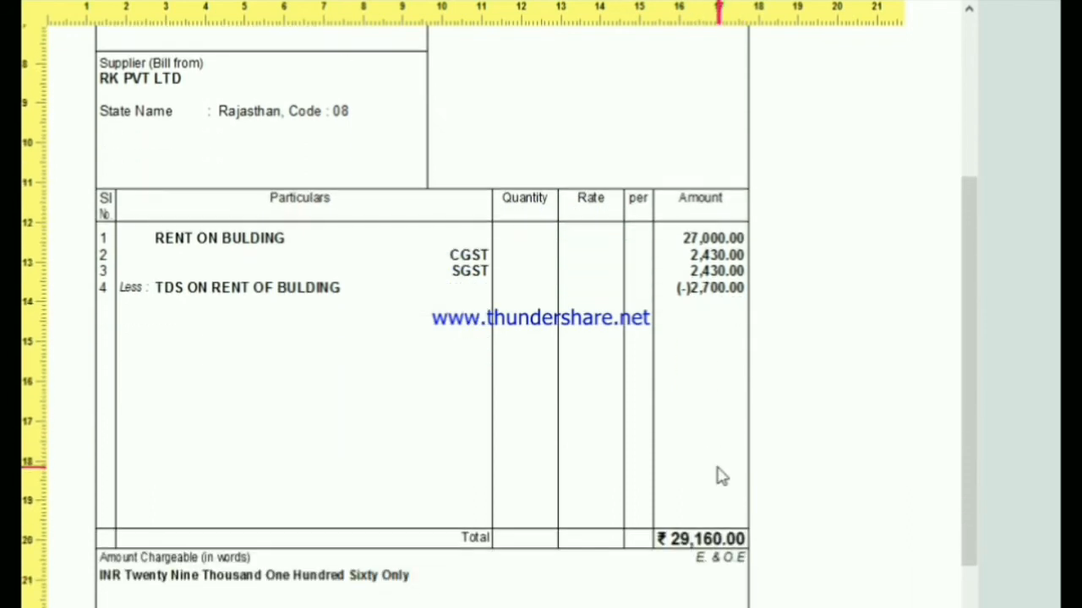
scroll(715, 469, "down", 2)
scroll(716, 463, "up", 2)
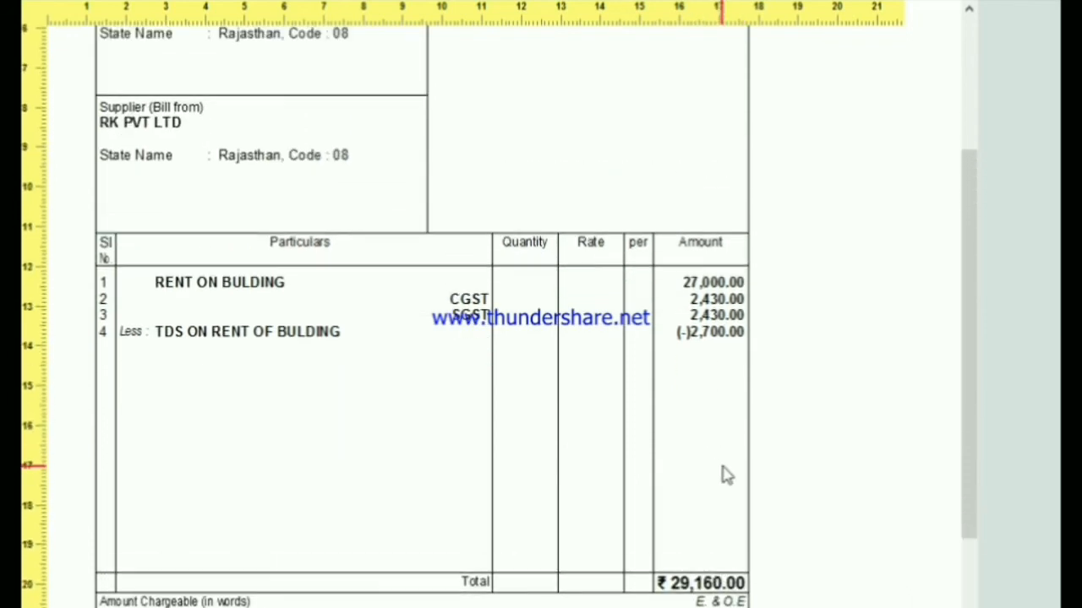
Leave the invoice preview without printing, save the purchase voucher and return to the Gateway of Tally.
key("Escape")
key("Escape")
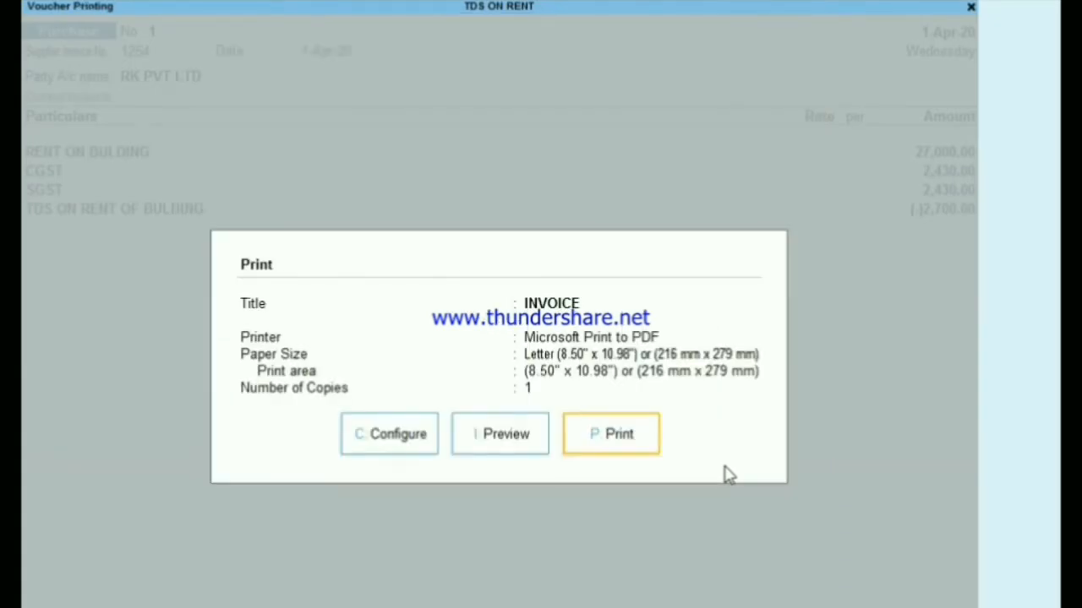
key("Escape")
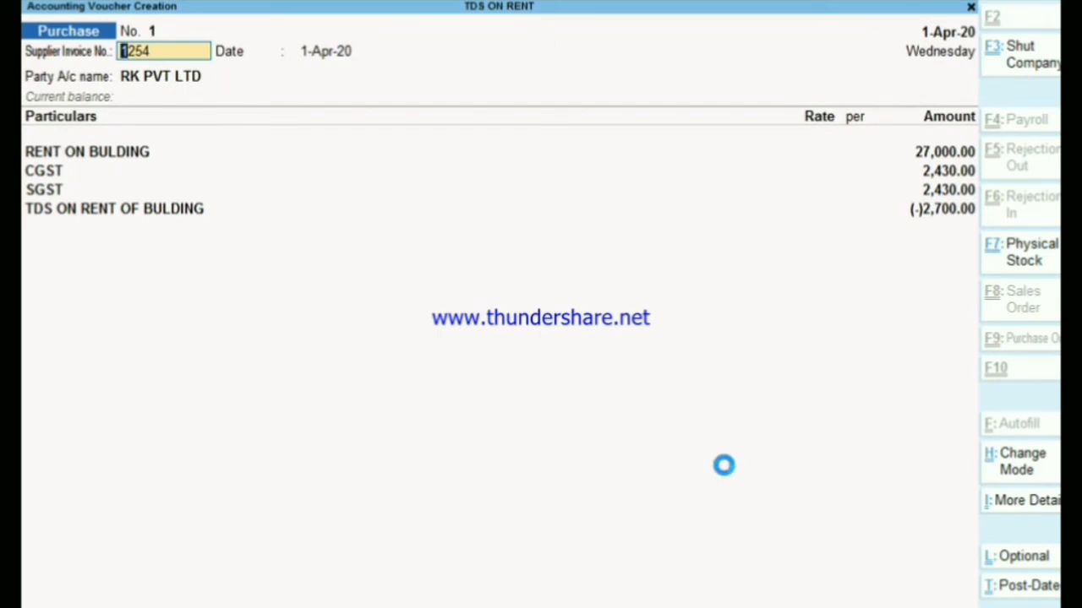
key("Escape")
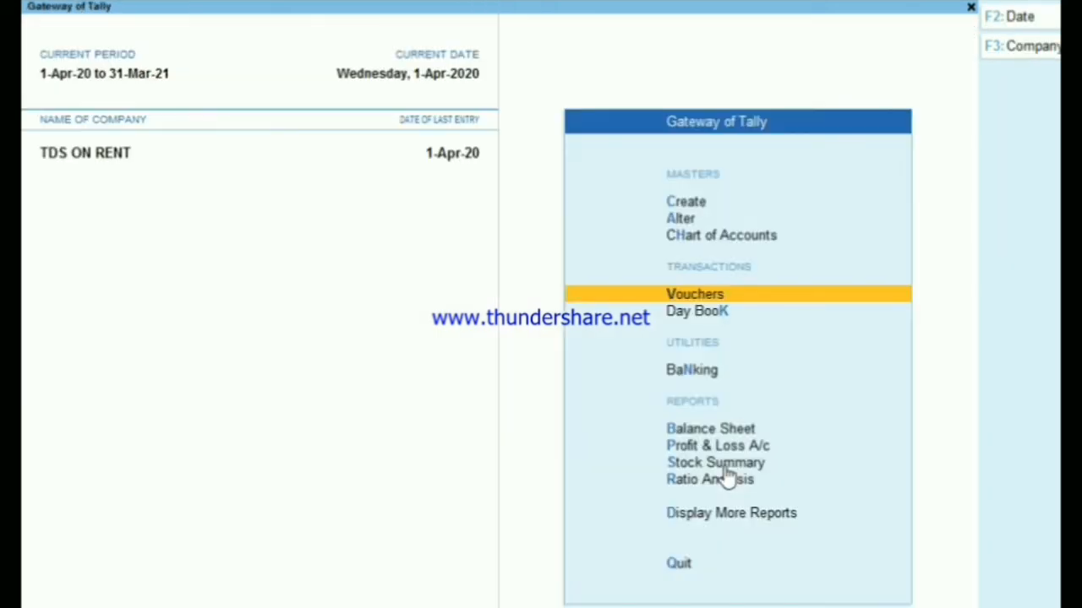
Open the Balance Sheet in detailed view and locate Duties & Taxes under Current Liabilities.
key("Down")
key("Down")
key("Down")
key("Return")
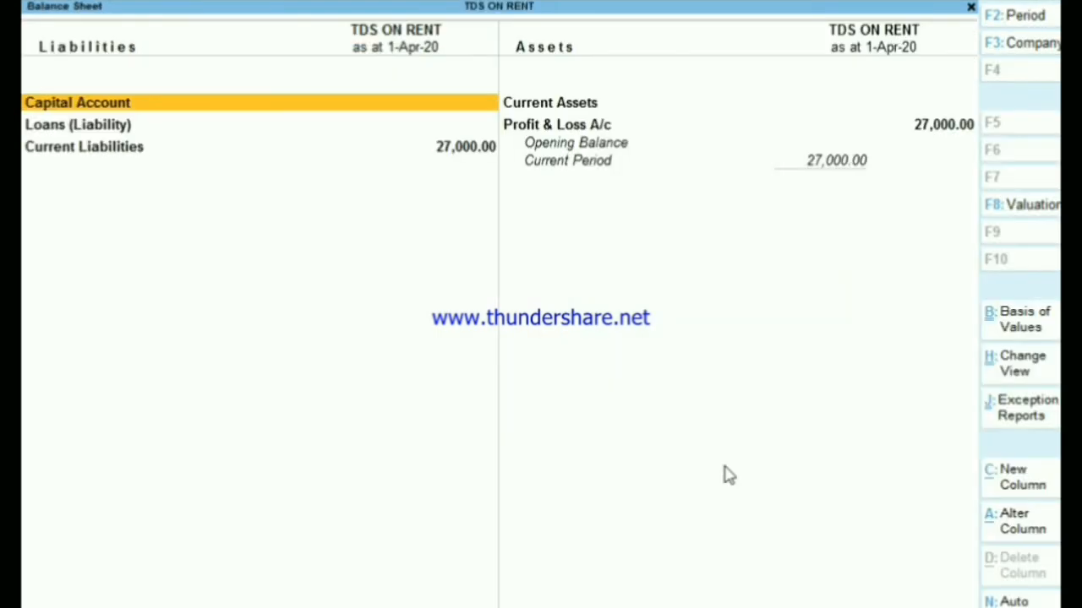
key("alt+F5")
key("Down")
key("Down")
key("Down")
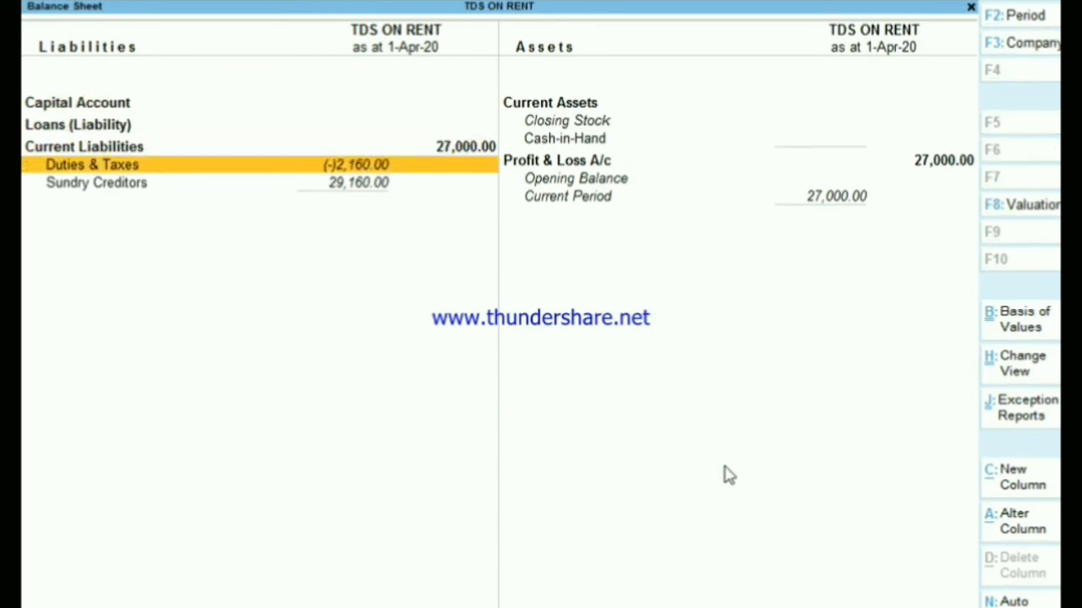
Examine the CGST, SGST and TDS ledger balances in the Duties & Taxes group summary, and leave the reports.
key("Return")
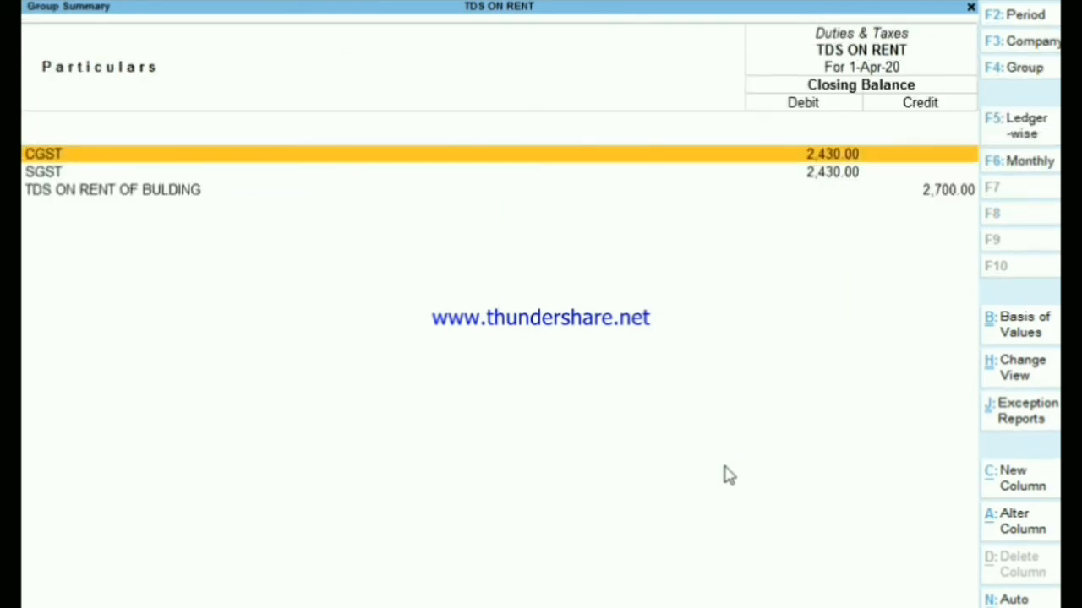
key("Down")
key("Up")
key("Down")
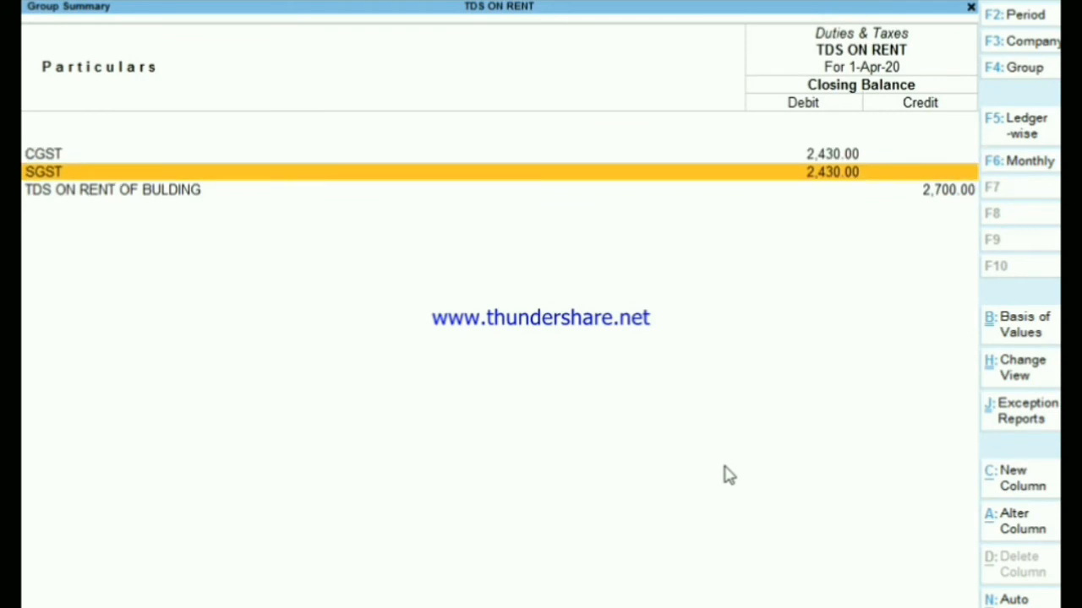
key("Down")
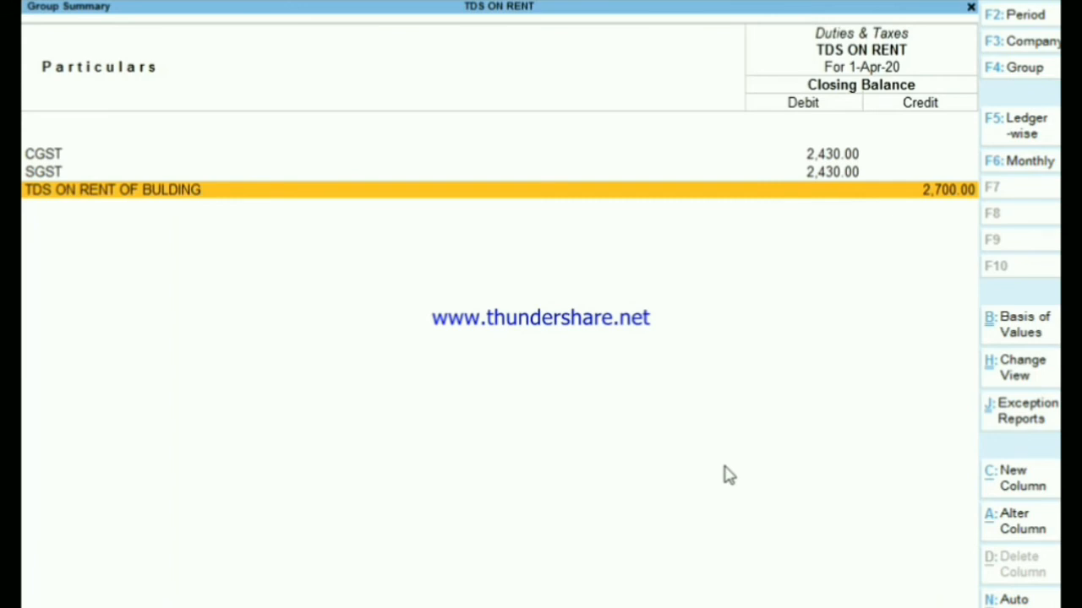
key("Up")
key("Up")
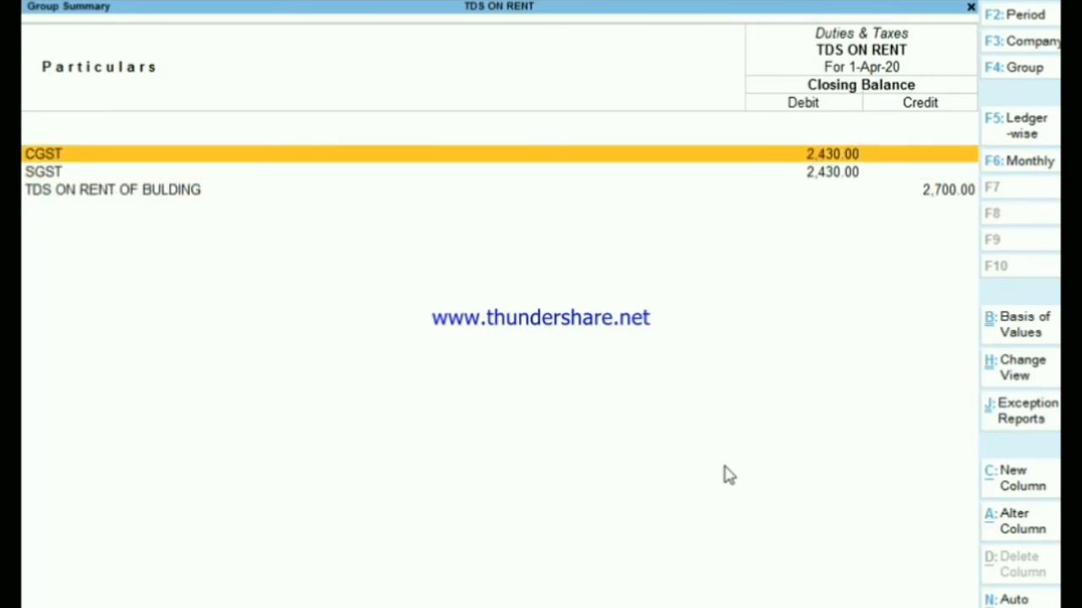
key("Down")
key("Down")
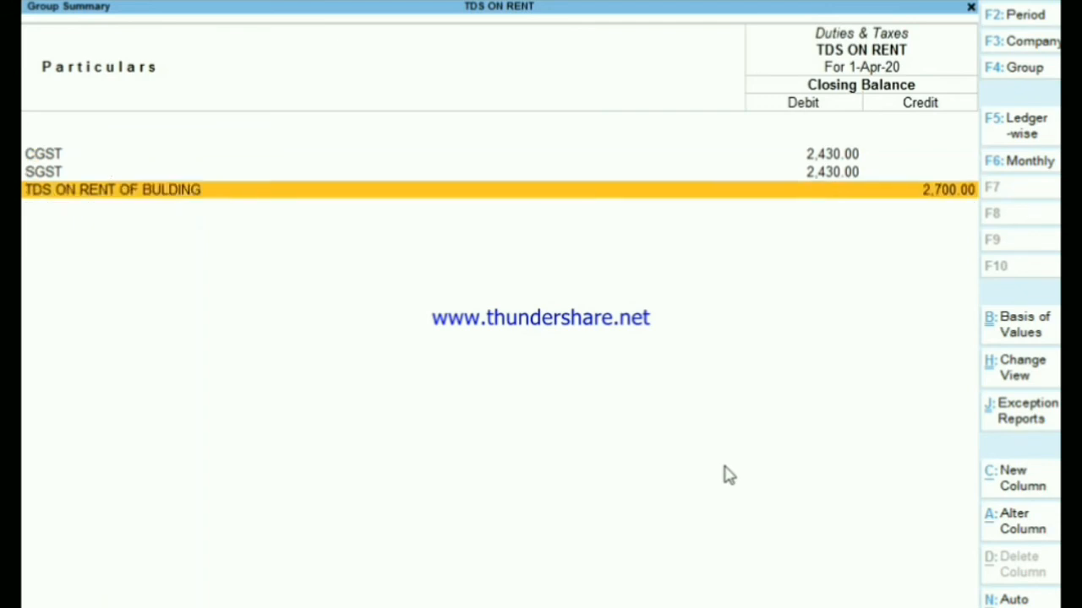
key("Escape")
key("Escape")
key("Escape")
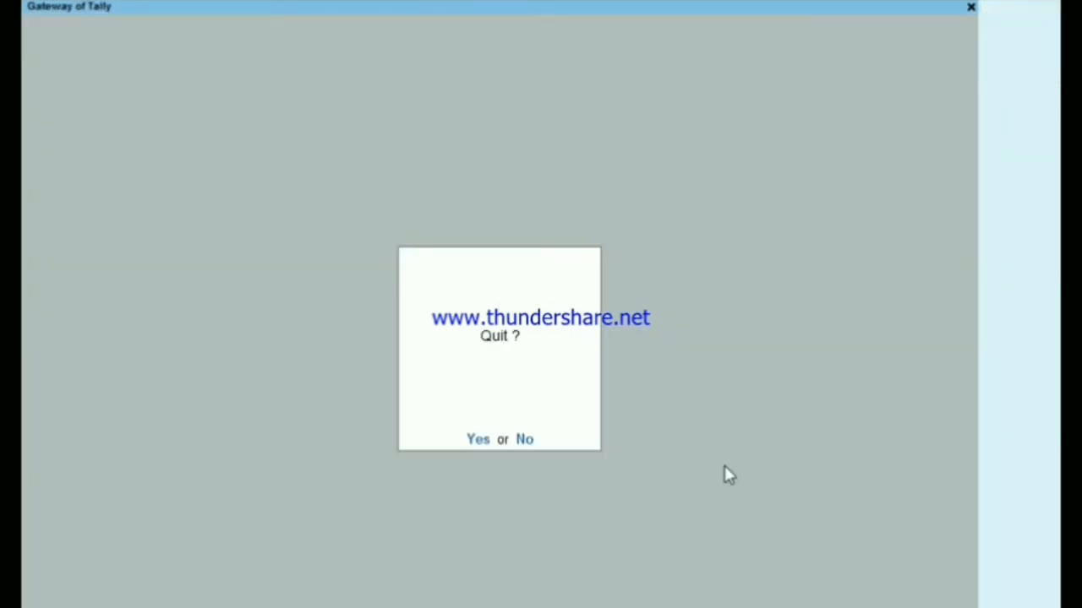
Decline quitting the program and open the Statutory Reports within the additional reports.
key("n")
key("Up")
key("d")
key("Down")
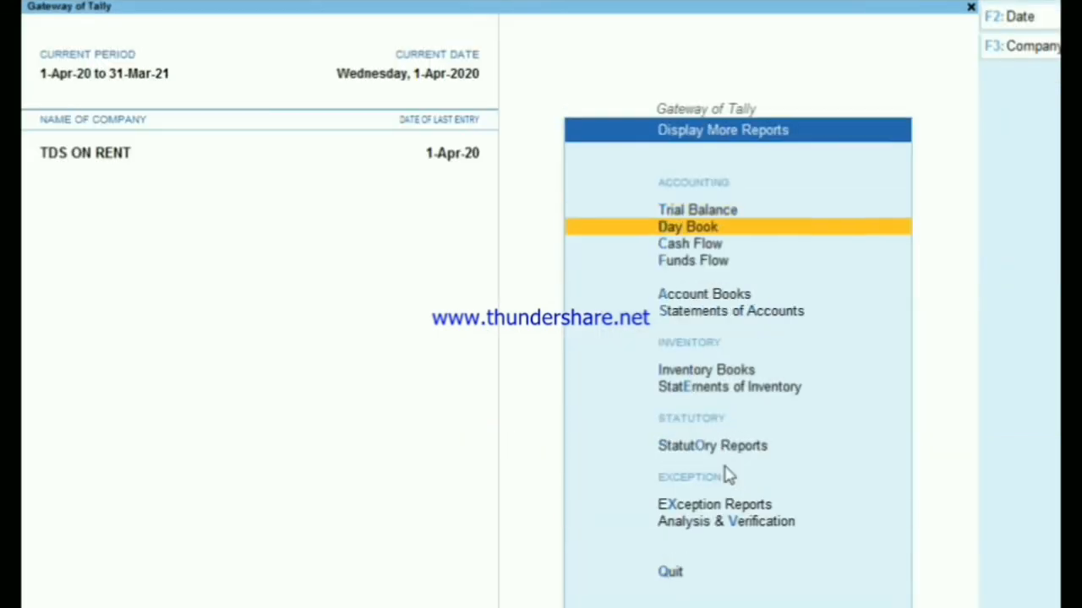
key("Down")
key("Down")
key("Down")
key("Down")
key("Down")
key("Down")
key("Down")
key("Down")
key("Up")
key("Return")
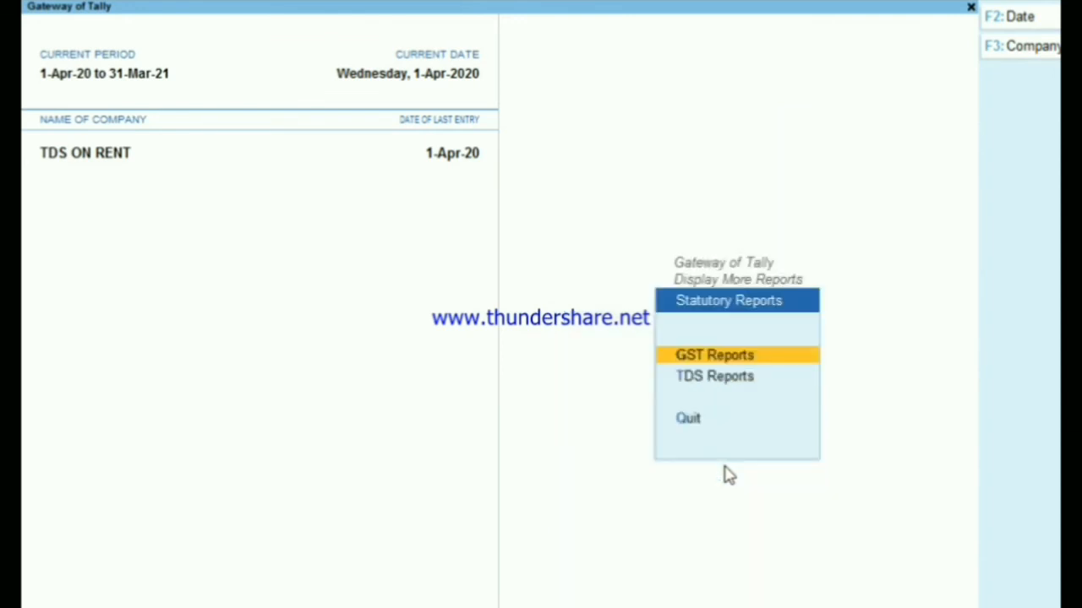
Open the GSTR-1 return among the GST Reports, check its voucher counts and leave it.
key("Return")
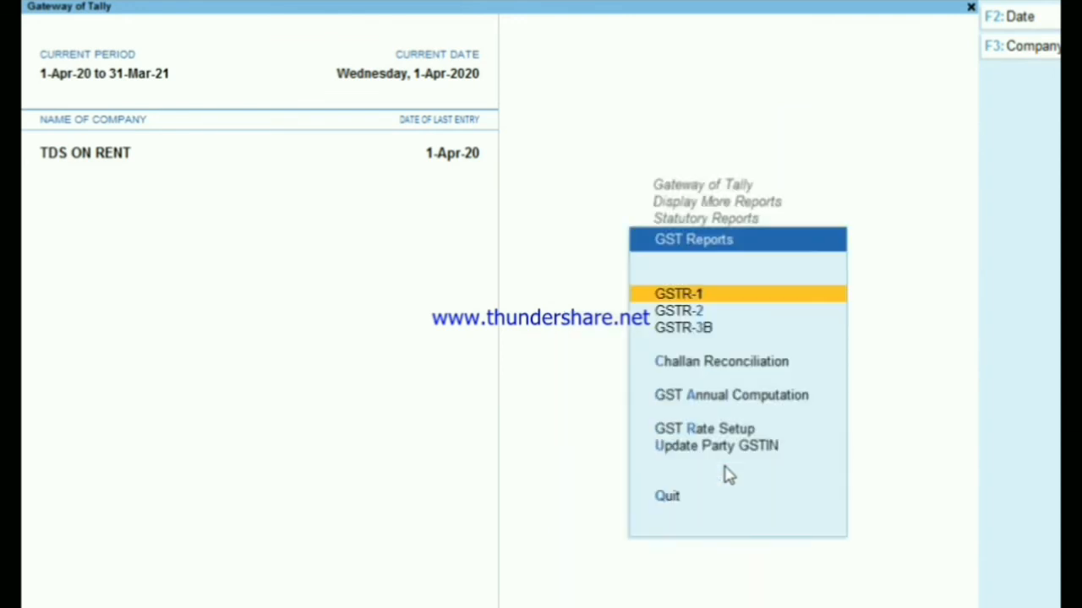
key("Return")
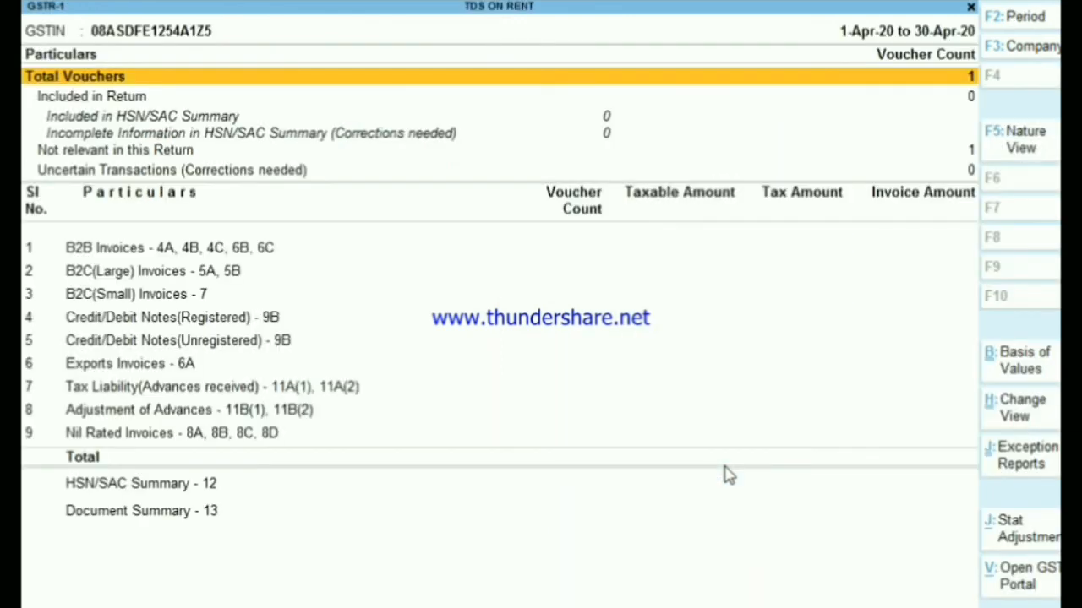
key("Escape")
Open the GSTR-2 return, examine the taxable purchase breakdown under B2B Invoices, and leave the report.
key("Down")
key("Return")
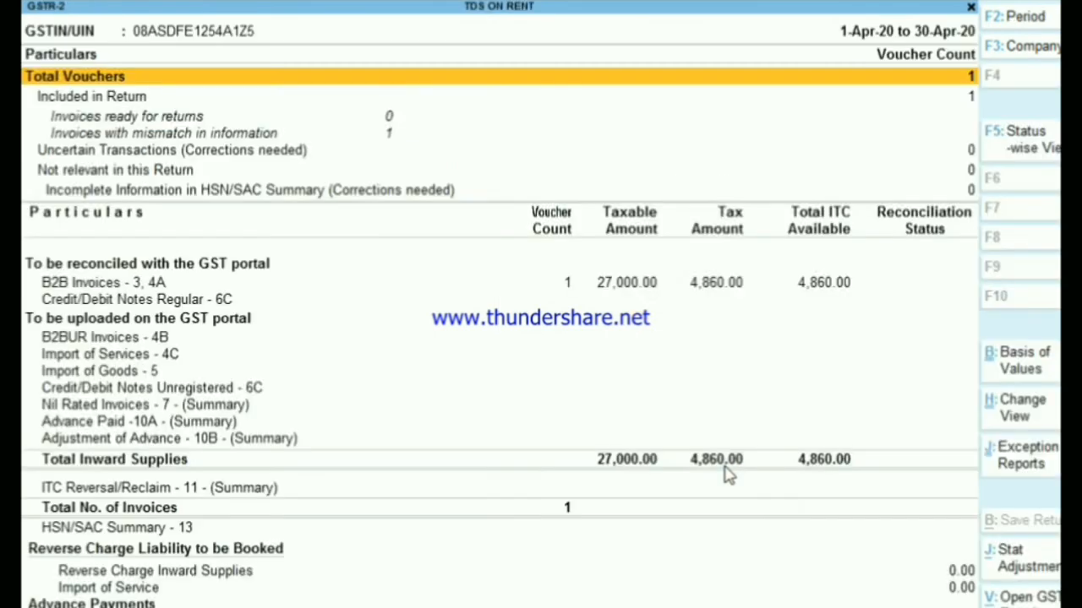
key("Down")
key("Down")
key("Down")
key("Down")
key("Down")
key("Down")
key("Down")
key("Down")
key("Up")
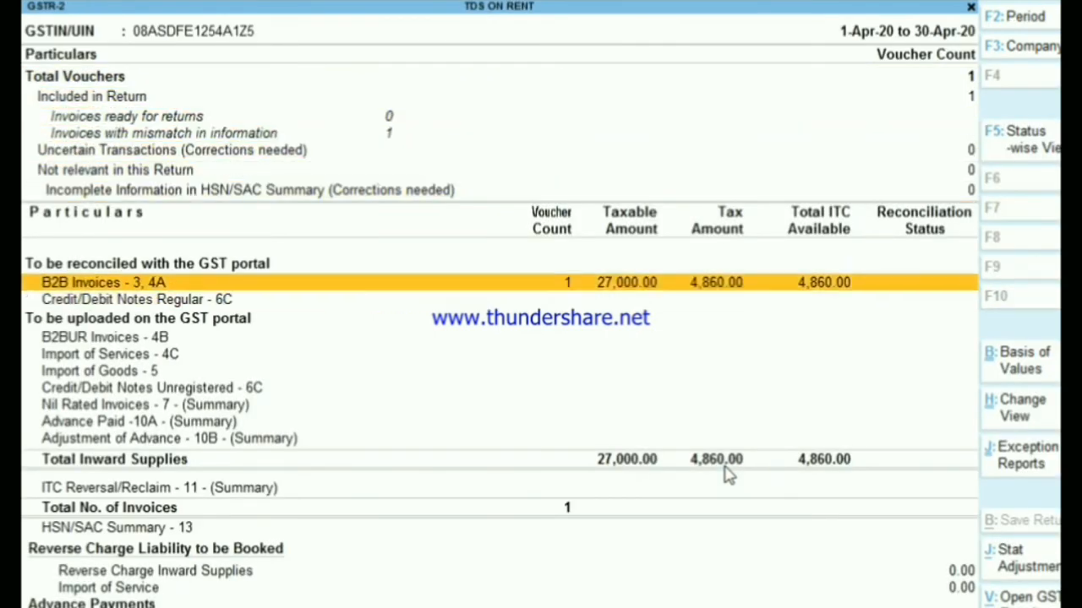
key("F5")
key("Down")
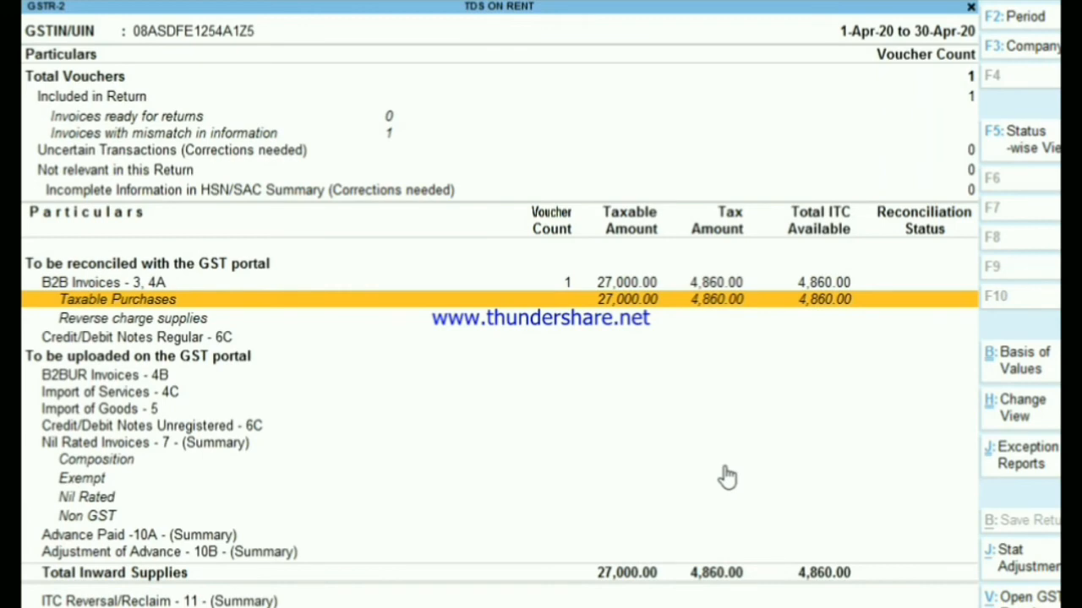
key("Escape")
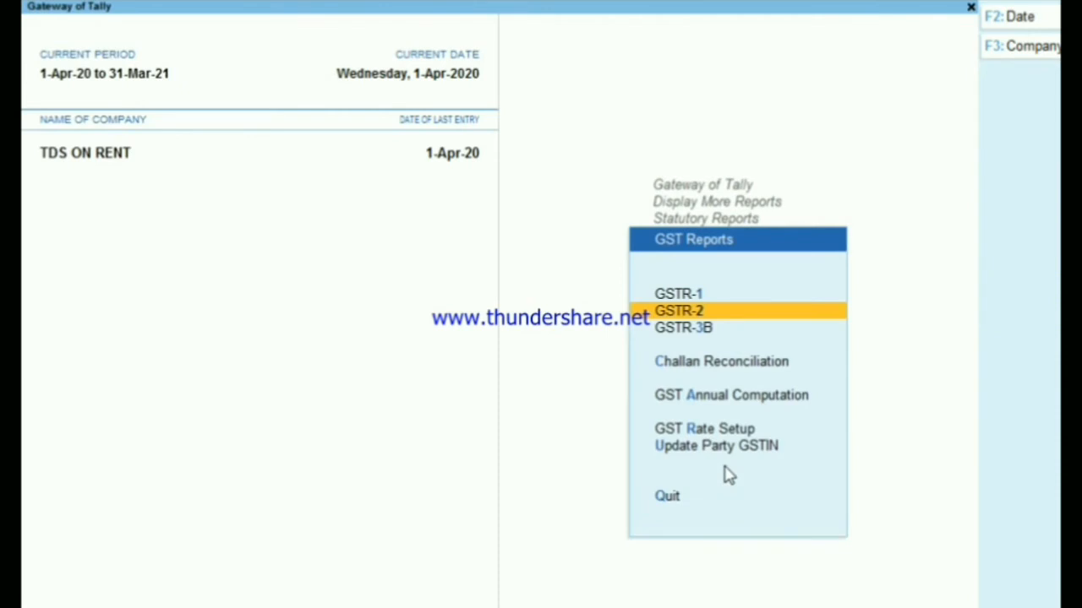
Open the GSTR-3B return, switch it to the nature-wise inward supplies view, examine the local purchase and input tax credit, and leave it.
key("Down")
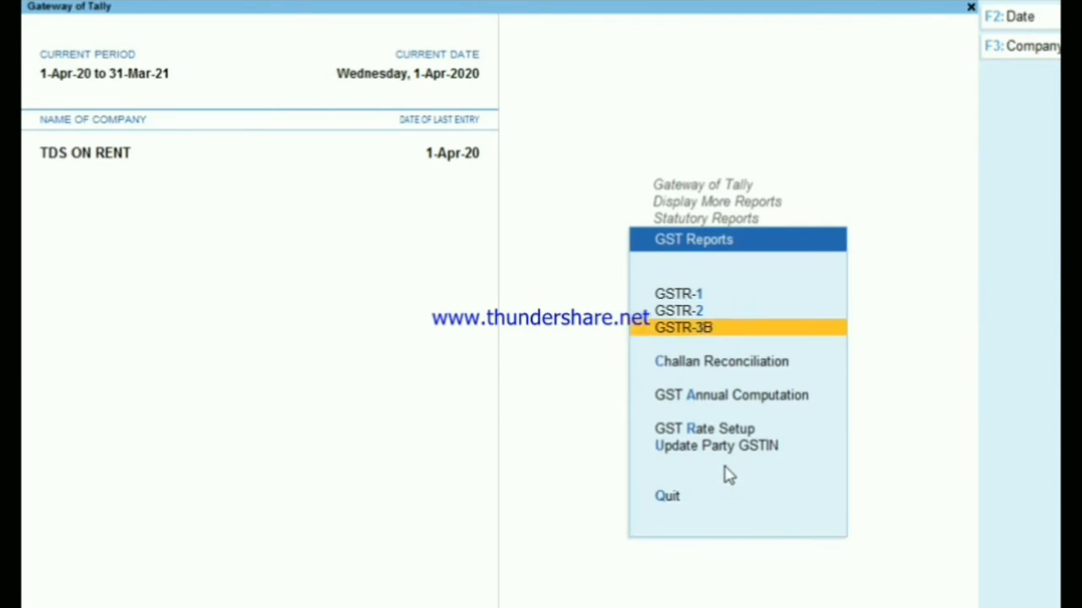
left_click(723, 467)
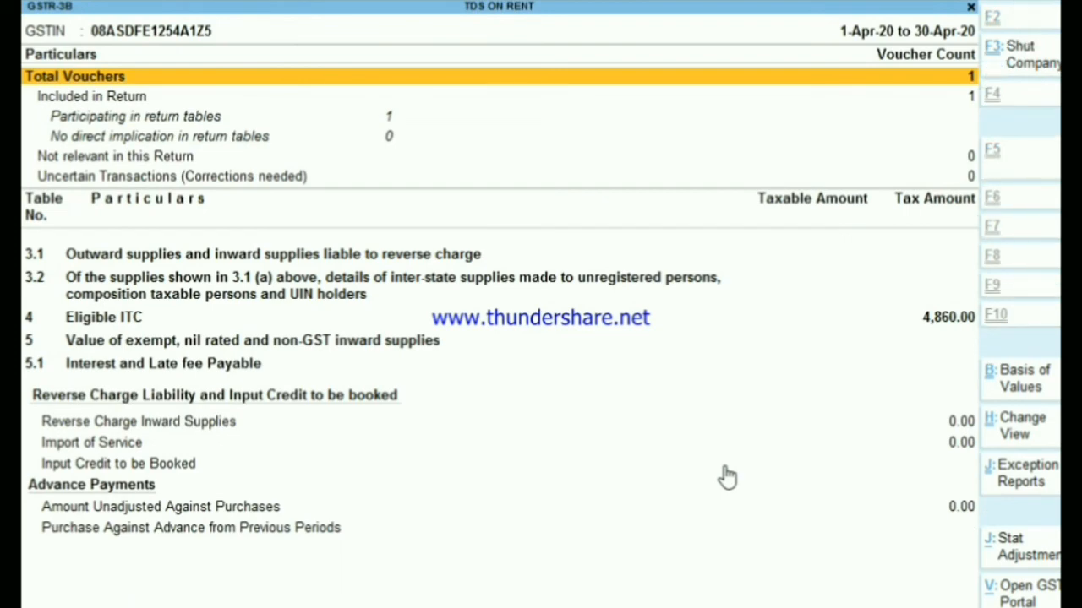
key("ctrl+h")
key("Return")
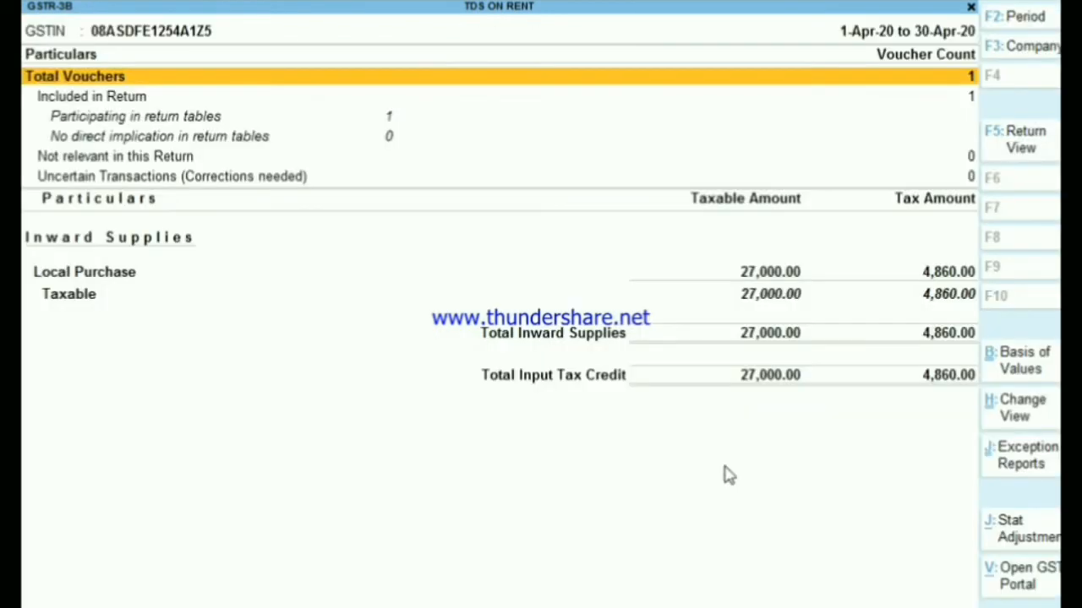
key("Down")
key("Down")
key("Down")
key("Down")
key("Escape")
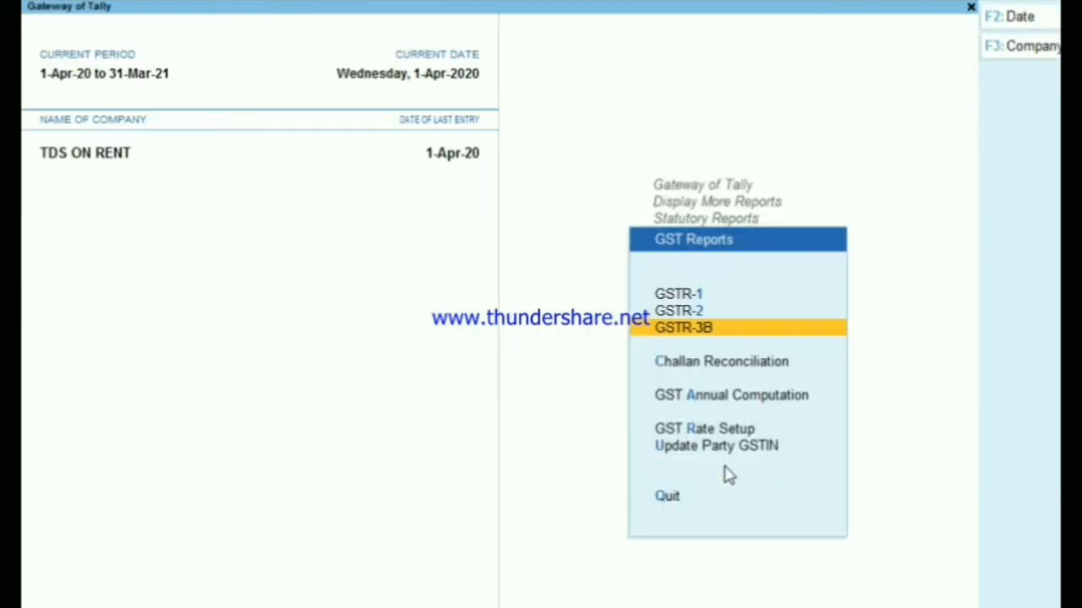
Return to the Gateway of Tally and start a new Payment voucher.
key("Escape")
key("Escape")
key("Up")
key("Up")
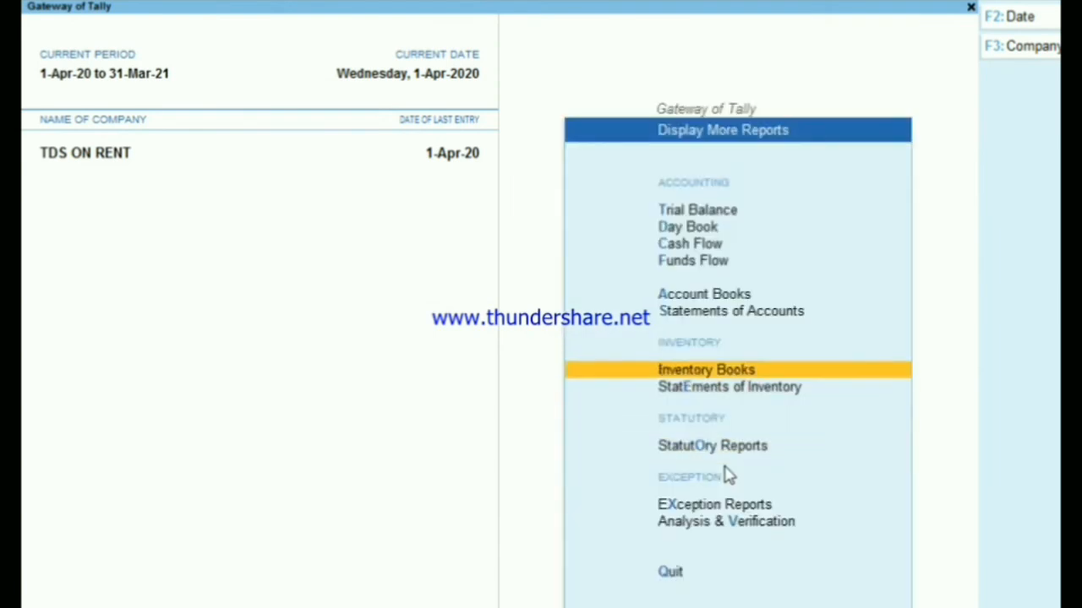
key("Escape")
key("Up")
key("Up")
key("Up")
key("Up")
key("Up")
key("Up")
key("Up")
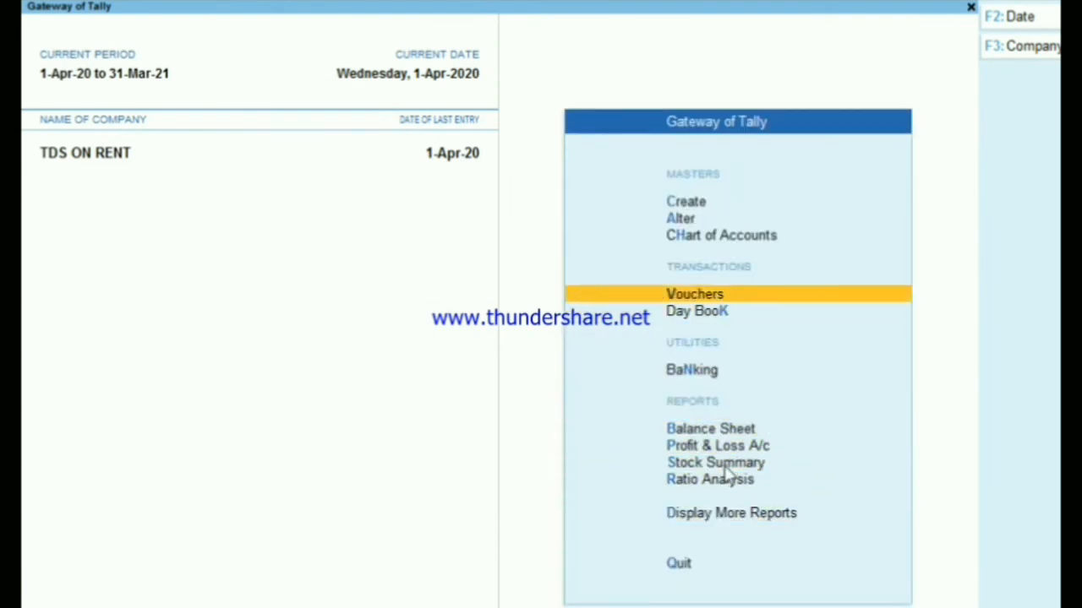
key("Return")
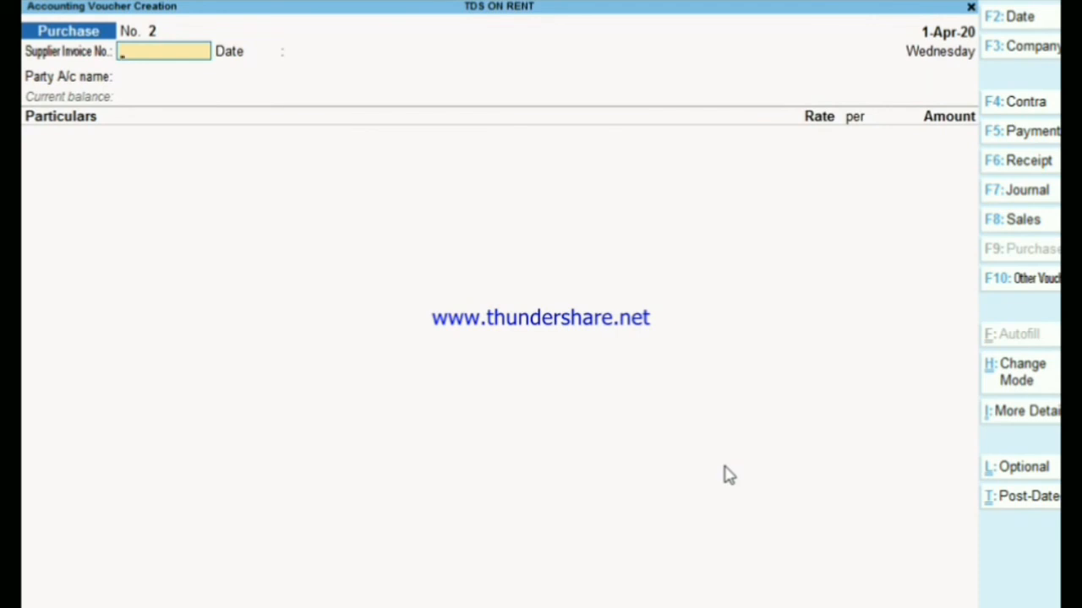
key("F5")
Autofill the voucher as a TDS Stat Payment for 1-Mar-20 to 31-Mar-20, deducted till 1-4-2020, under section 194I.
key("alt")
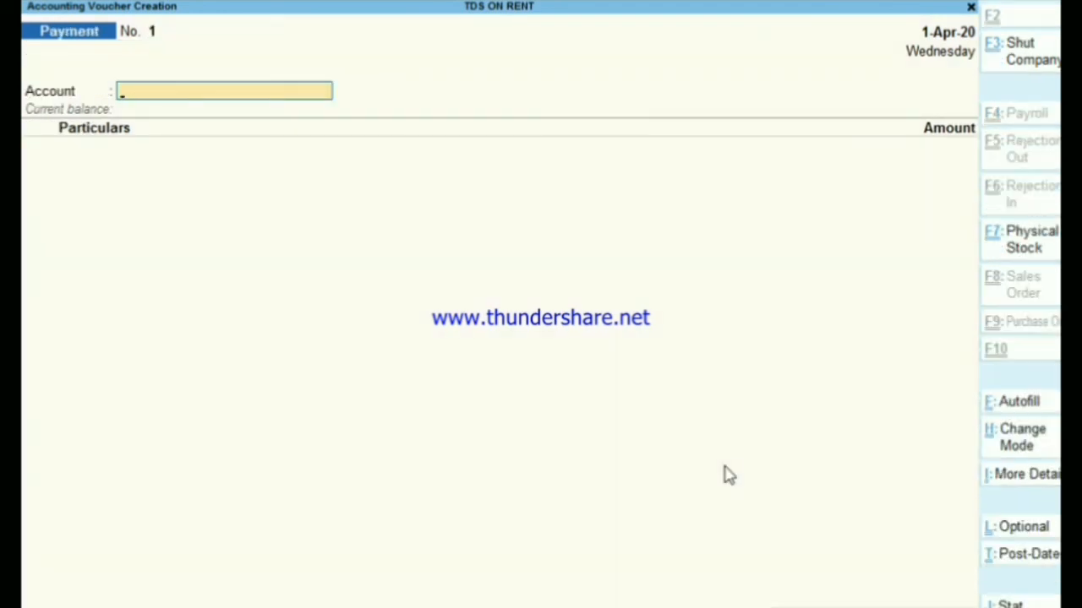
key("ctrl+f")
key("Return")
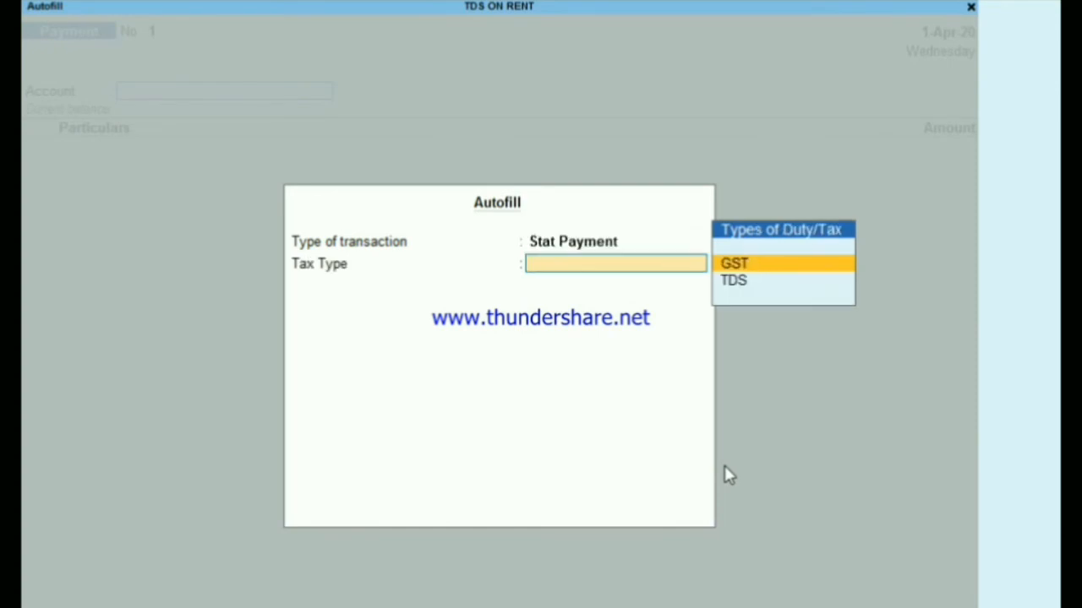
key("Down")
key("Return")
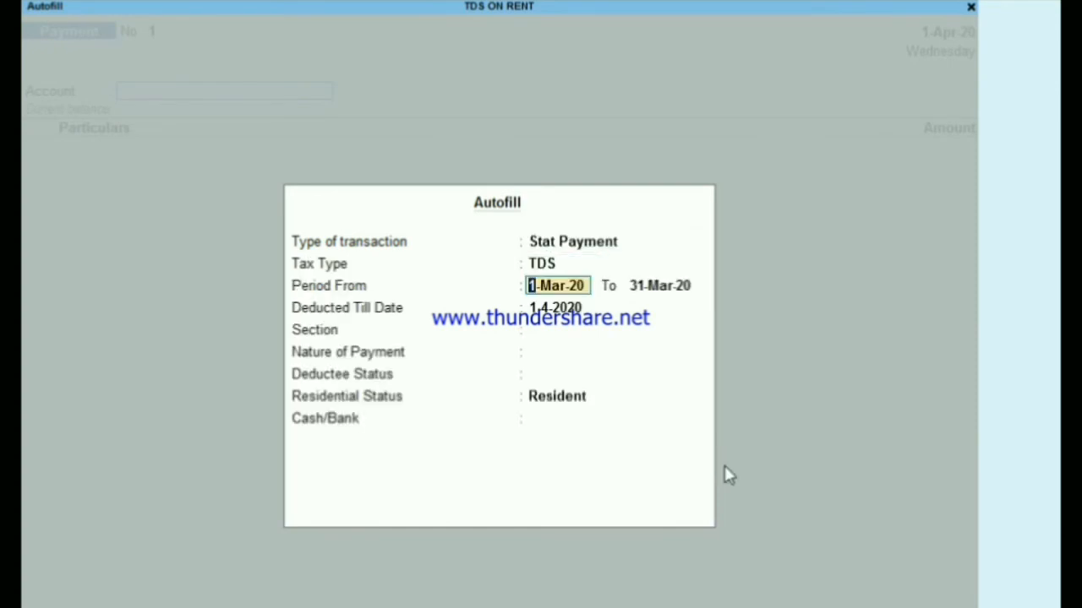
key("Return")
key("Return")
key("Return")
key("Return")
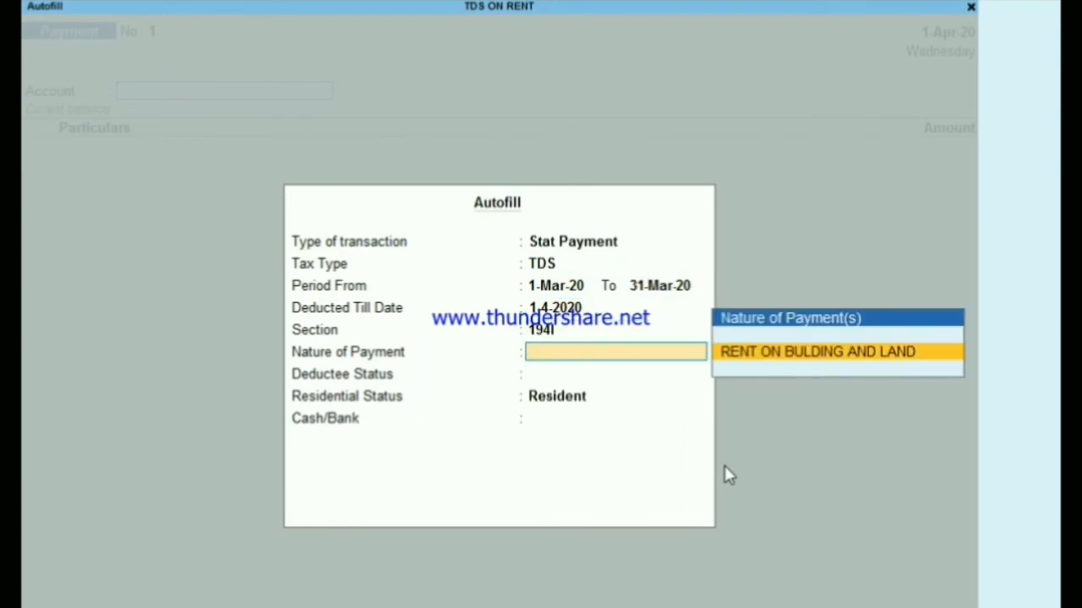
Complete the autofill with RENT ON BULDING AND LAND, Company deductee, Resident status and Cash, and save the payment voucher.
key("Return")
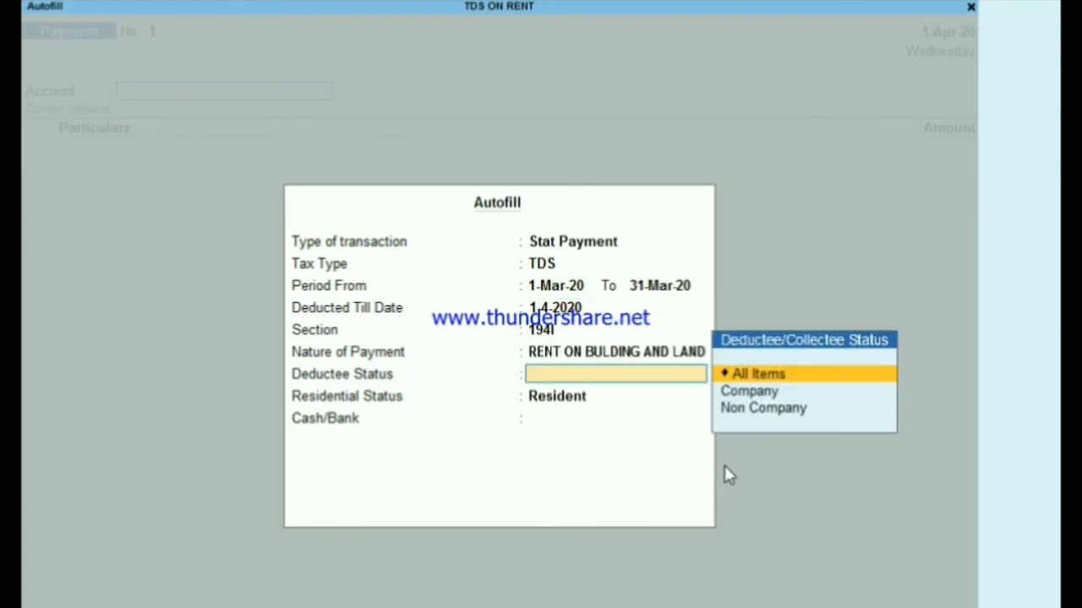
key("Down")
key("Return")
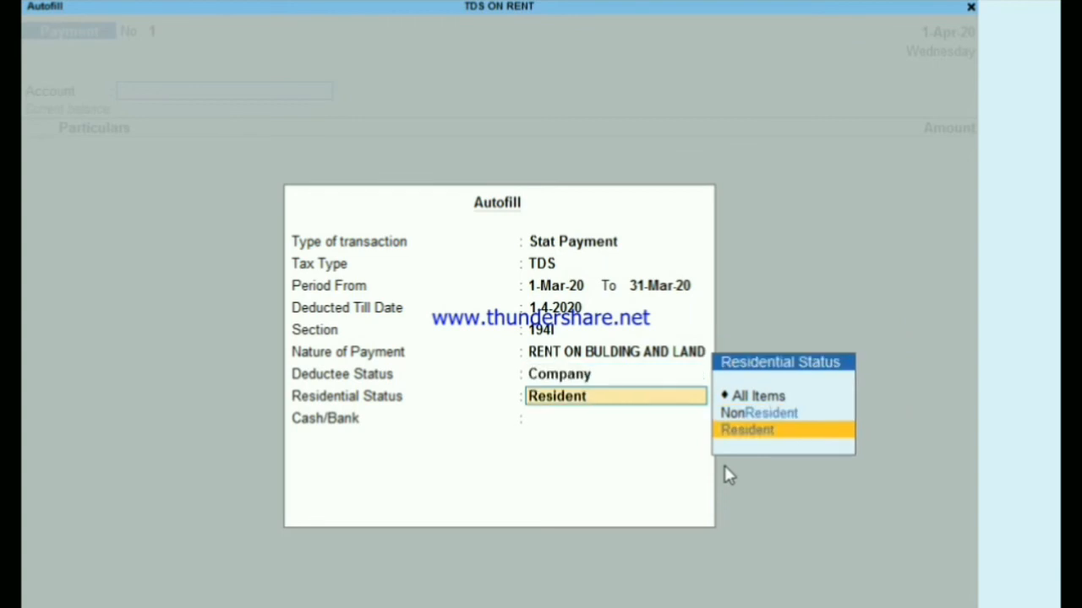
key("Return")
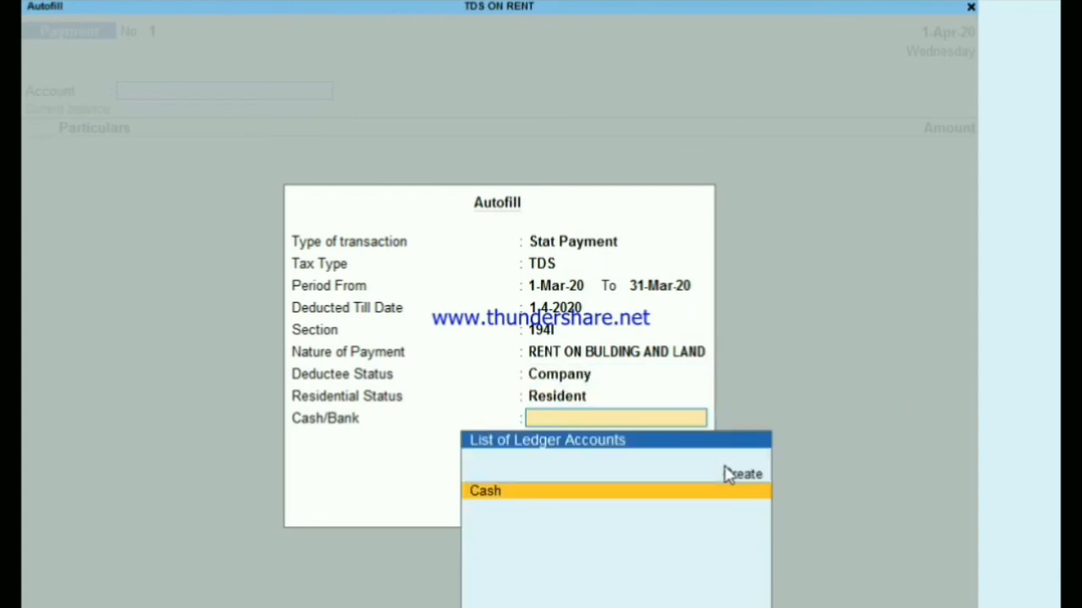
key("Return")
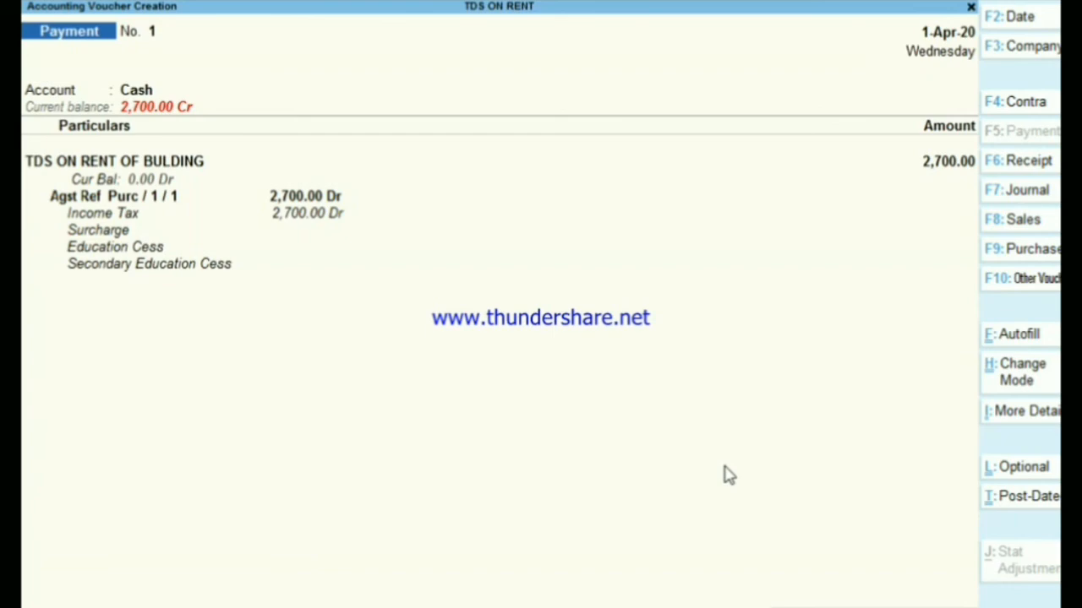
key("ctrl")
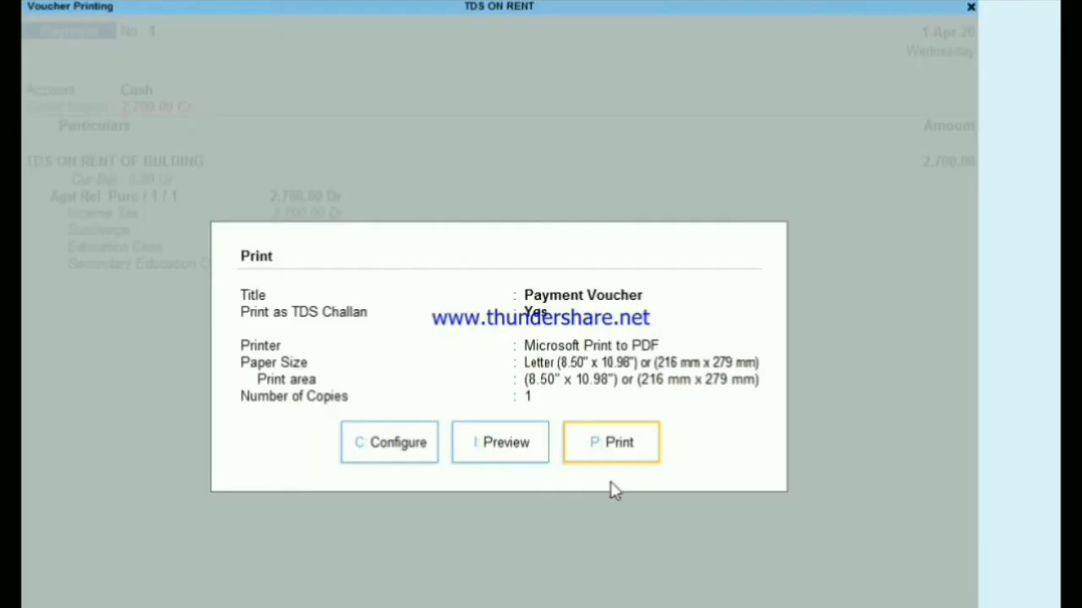
Preview the T.D.S. tax challan enlarged, examine its deductee type, payment details and total, and leave it without printing.
left_click(504, 457)
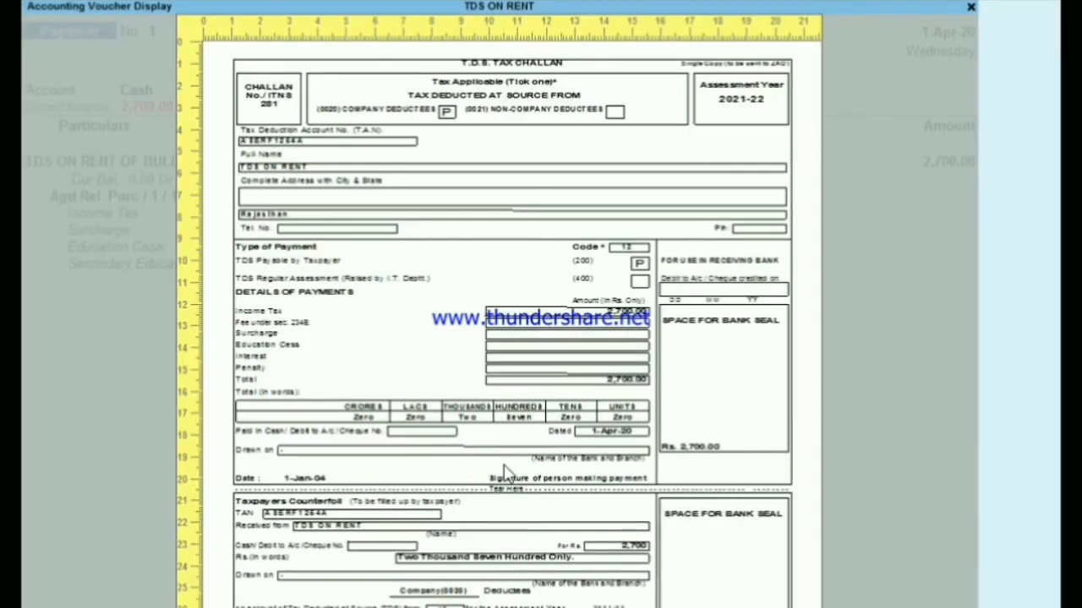
left_click(506, 467)
scroll(524, 372, "down", 3)
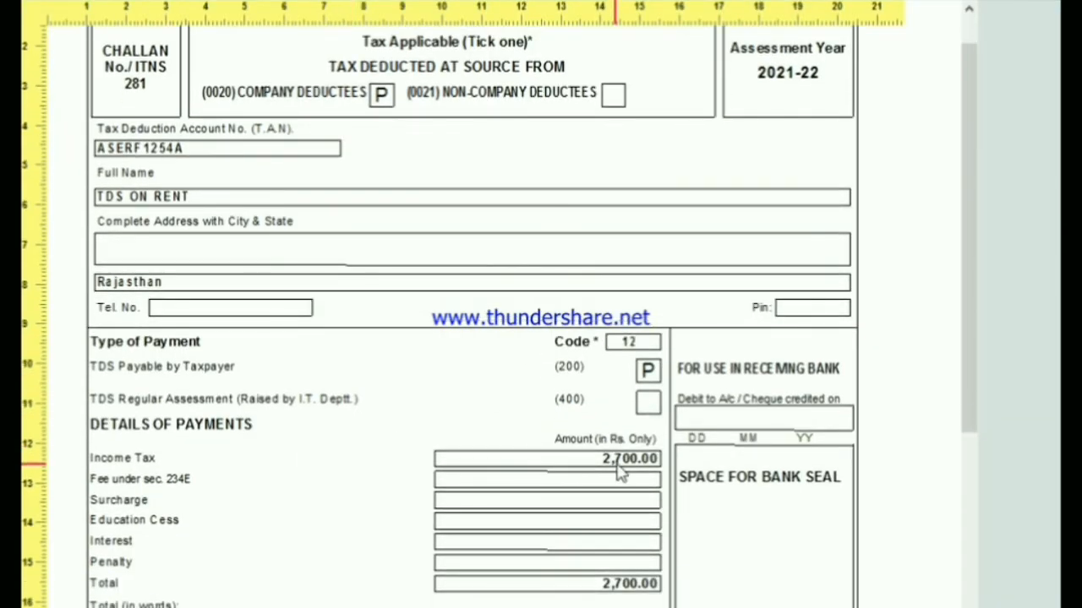
scroll(629, 461, "down", 2)
scroll(630, 454, "down", 8)
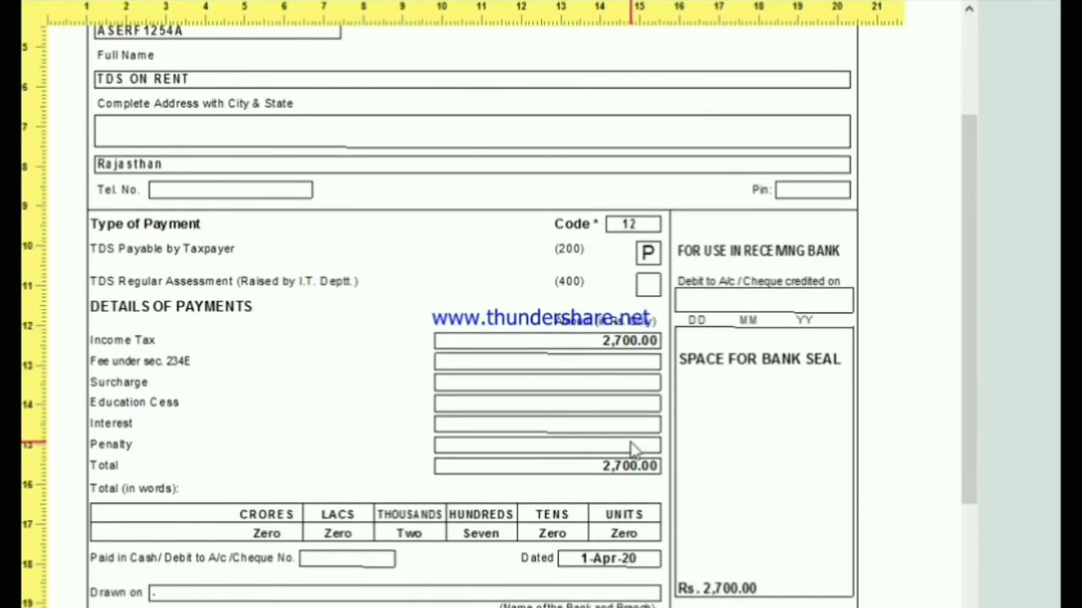
scroll(671, 531, "up", 13)
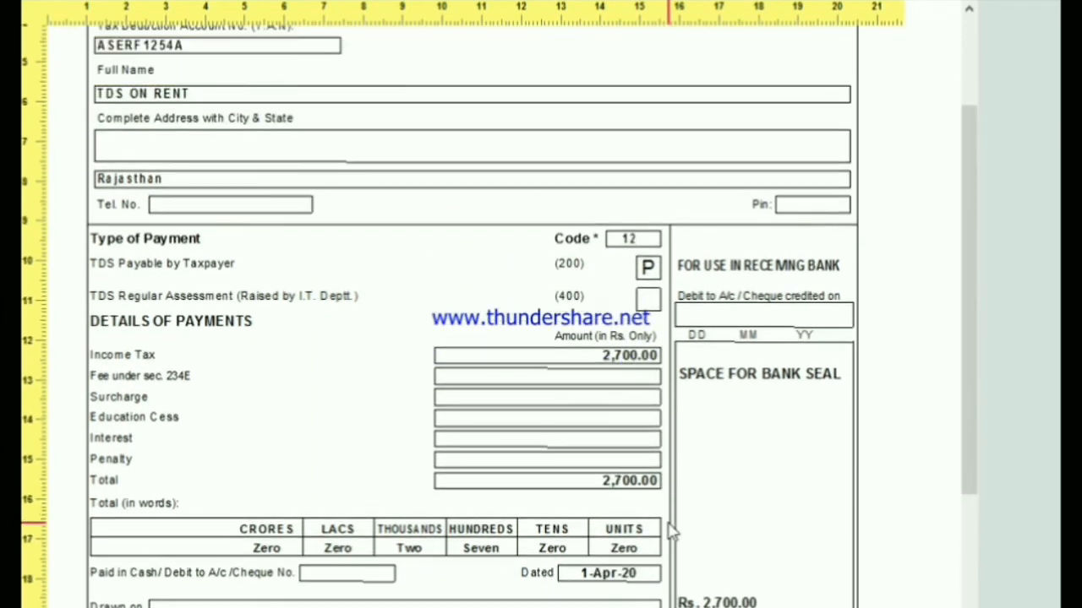
key("alt+z")
key("Escape")
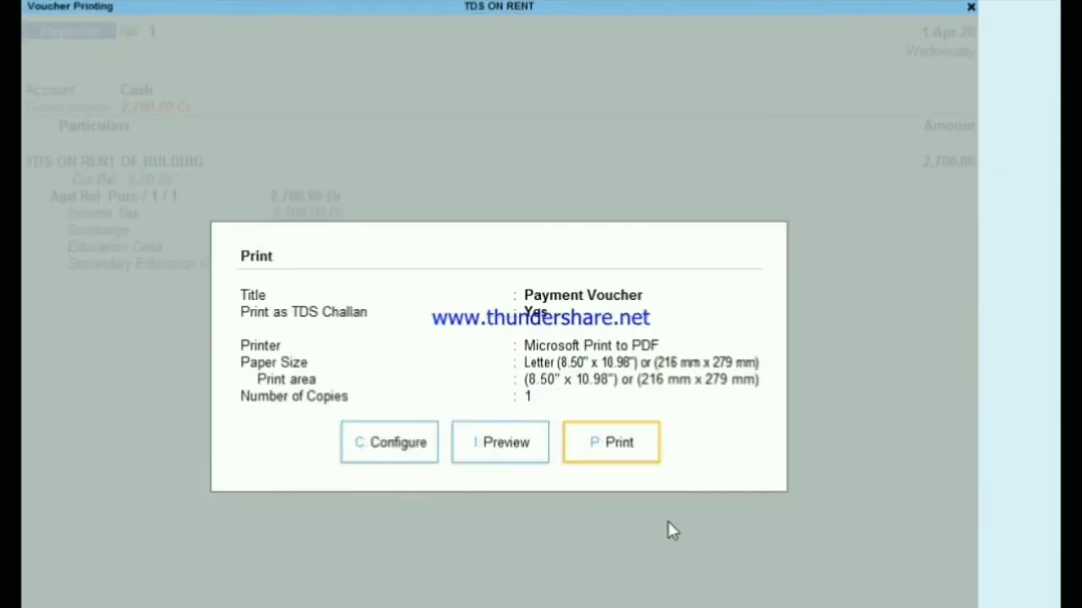
key("Escape")
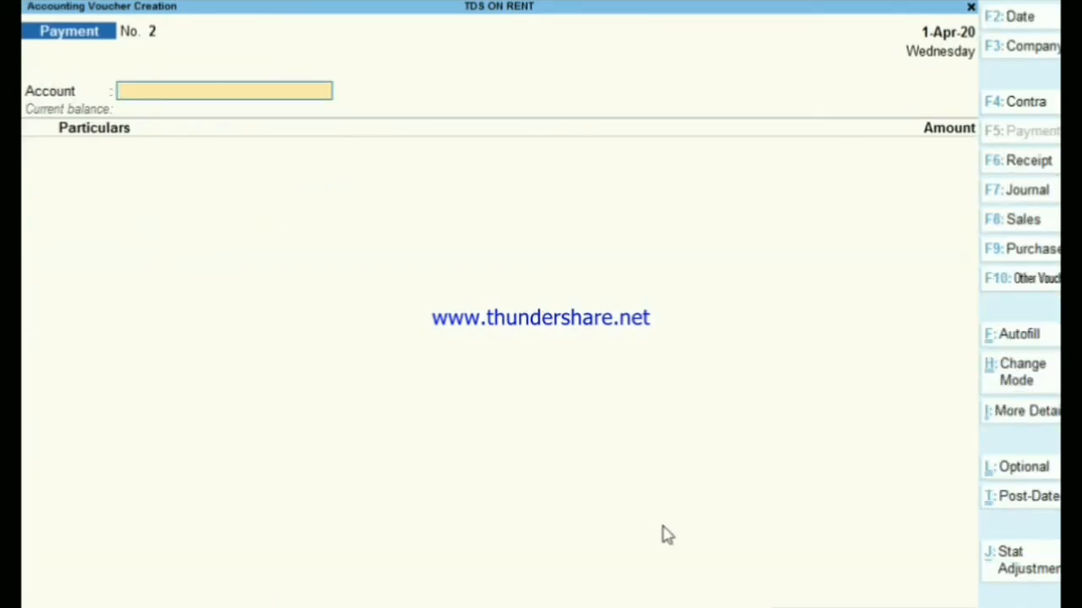
Leave voucher creation and open Display More Reports from the Gateway of Tally.
key("Escape")
key("Down")
key("Down")
key("Down")
key("Down")
key("Down")
key("Down")
key("Down")
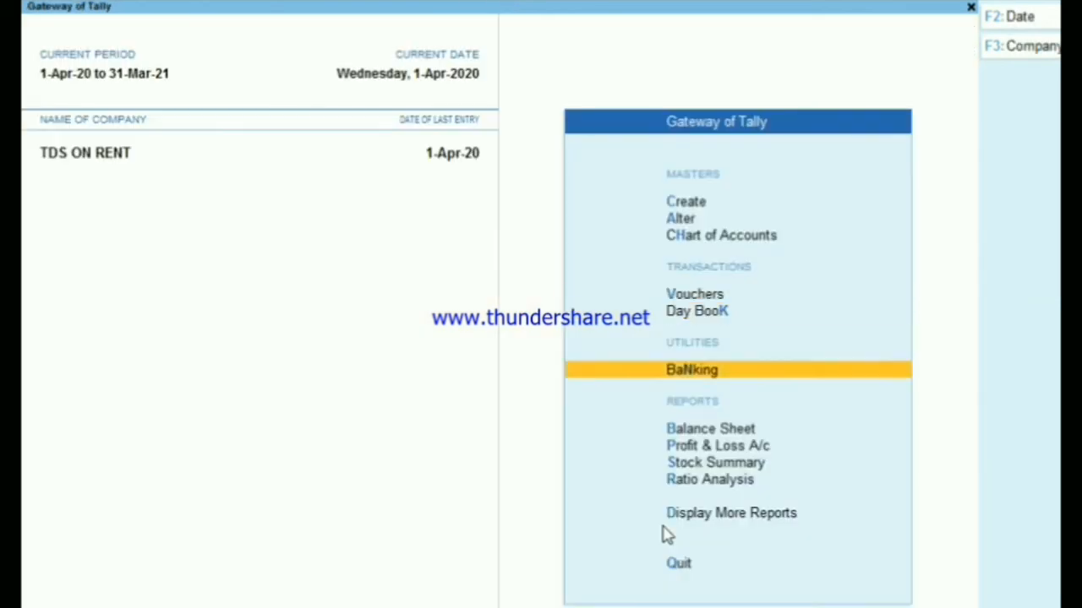
key("Return")
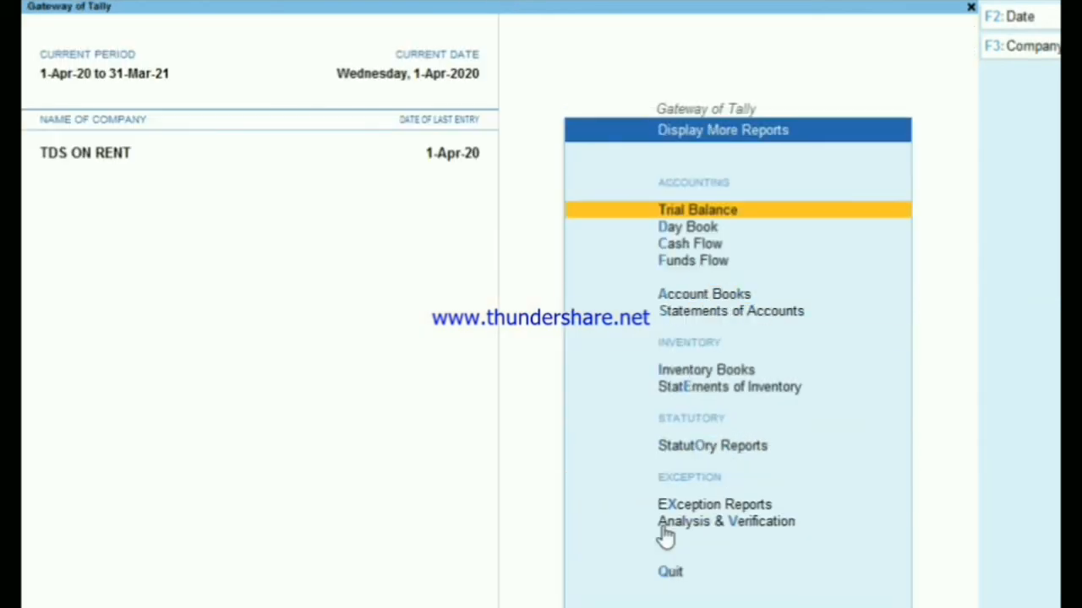
Open the TDS Challan Reconciliation report among the statutory TDS Reports.
key("Down")
key("Down")
key("Down")
key("Down")
key("Down")
key("Down")
key("Down")
key("Down")
key("Return")
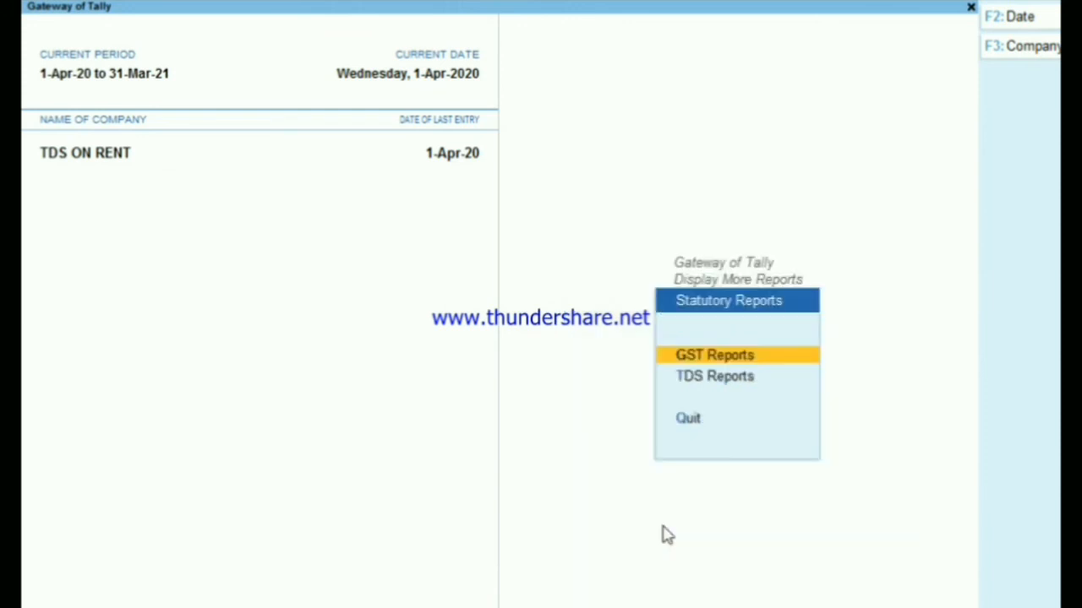
key("Down")
key("Return")
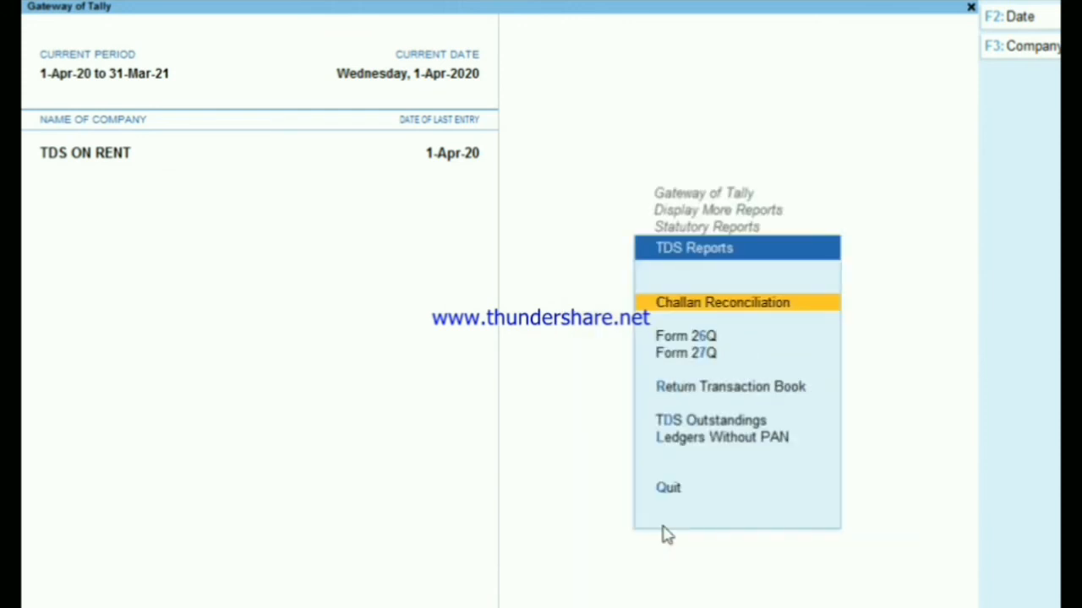
key("Return")
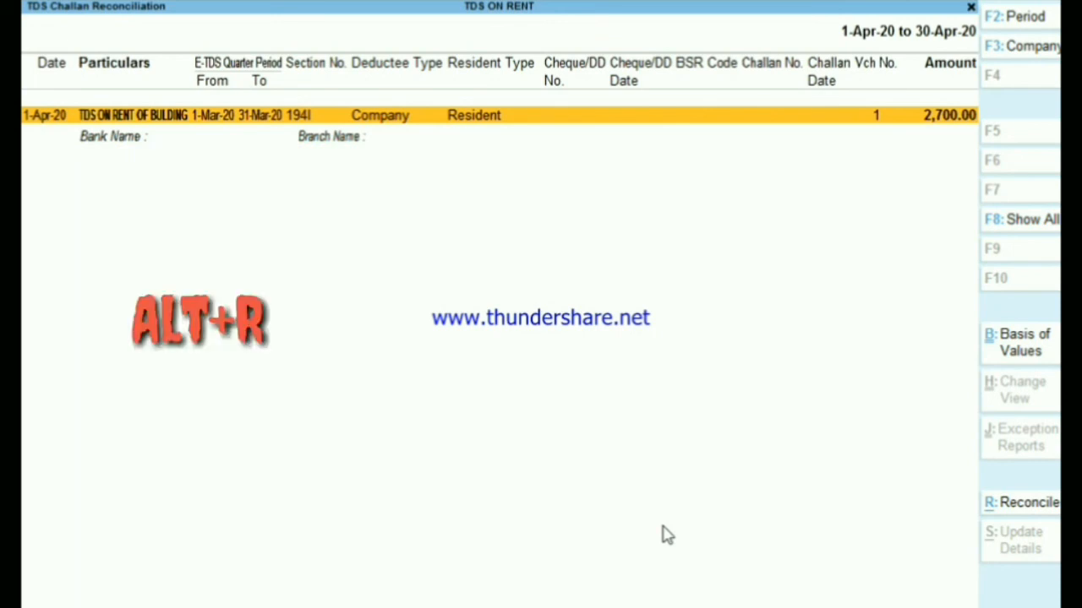
Start reconciling the building-rent TDS entry, keeping its period, section and deductee details, and enter cheque number 1254 dated 1-4-2020.
key("alt+r")
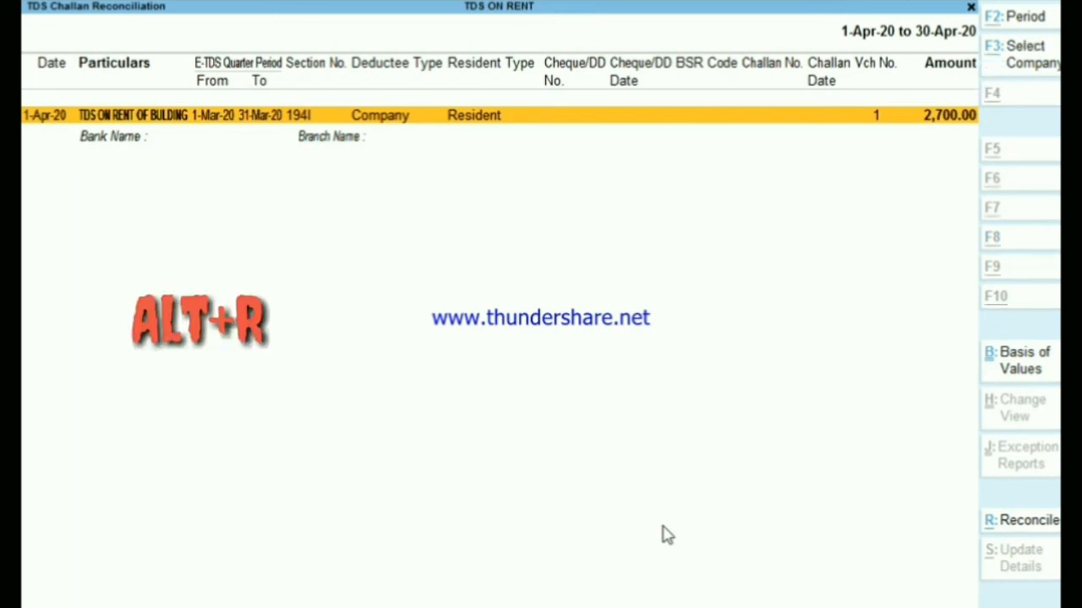
key("alt+r")
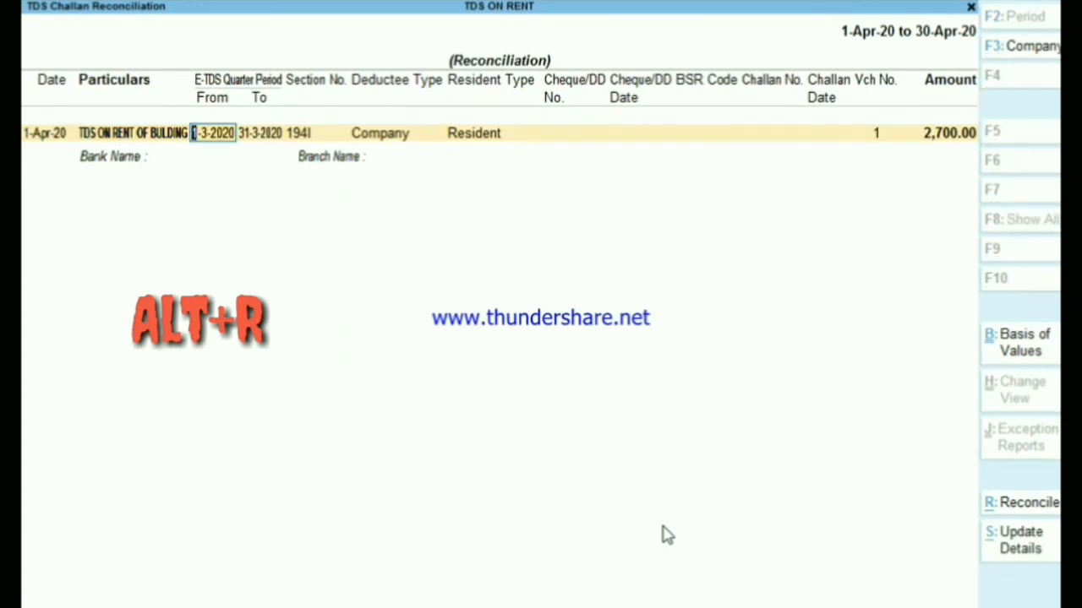
key("Return")
key("Return")
key("Return")
key("Return")
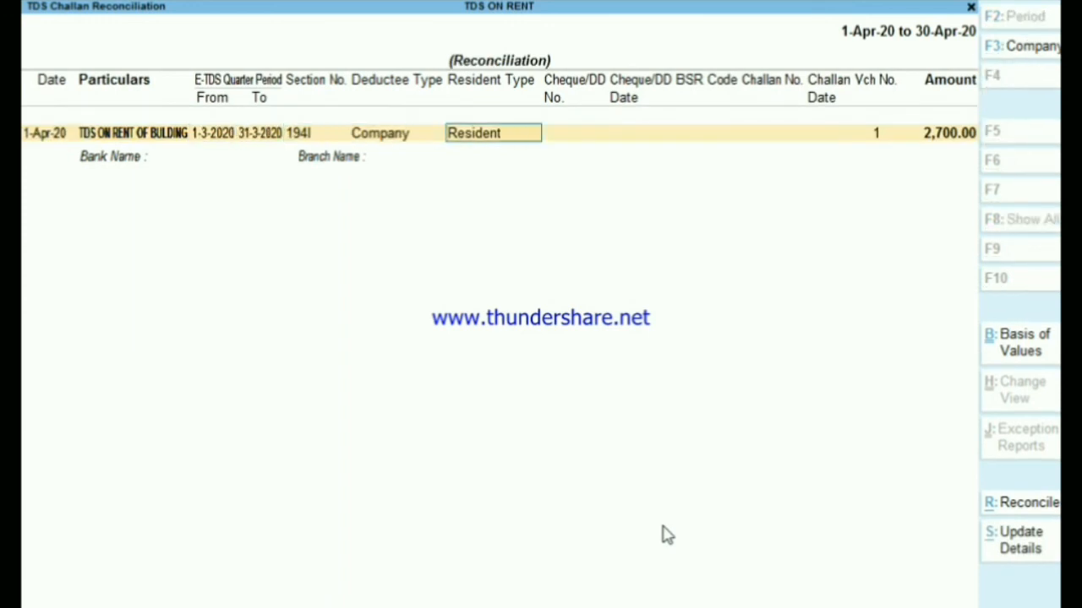
key("Return")
type("1254")
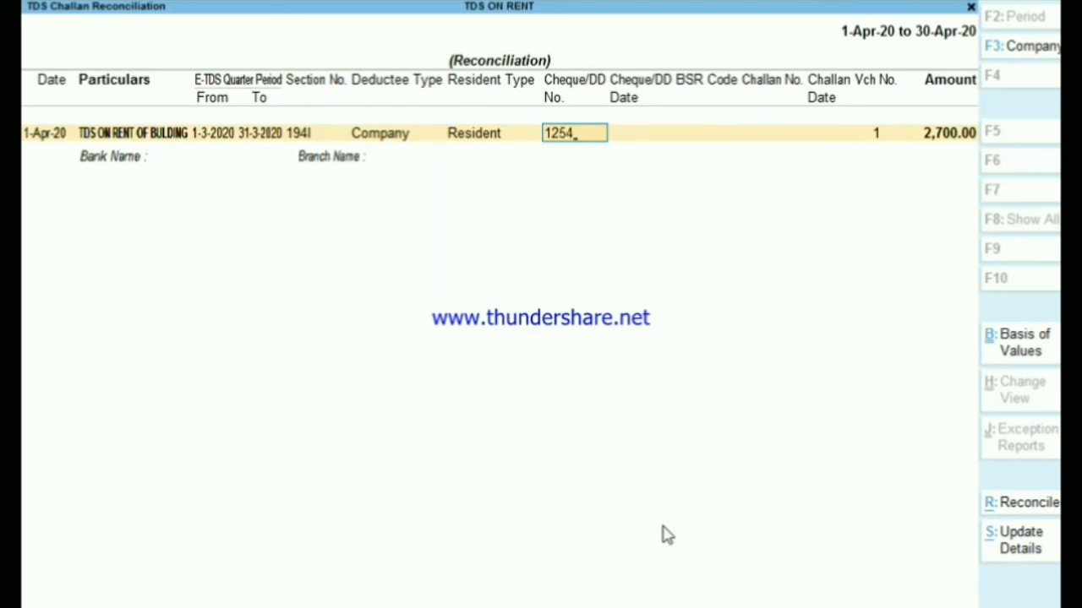
key("Return")
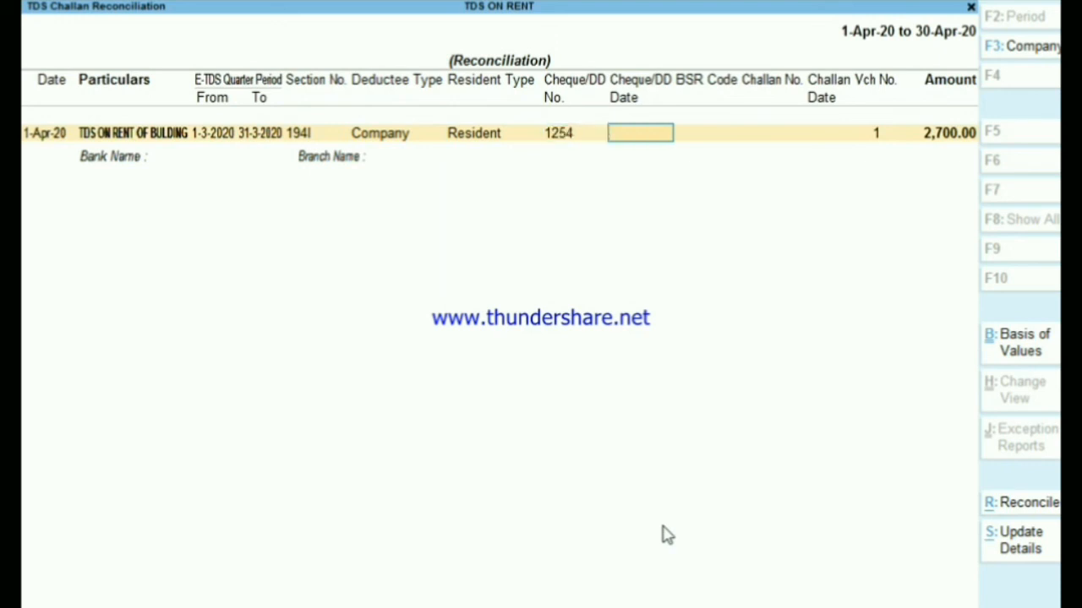
type("1-4")
key("Return")
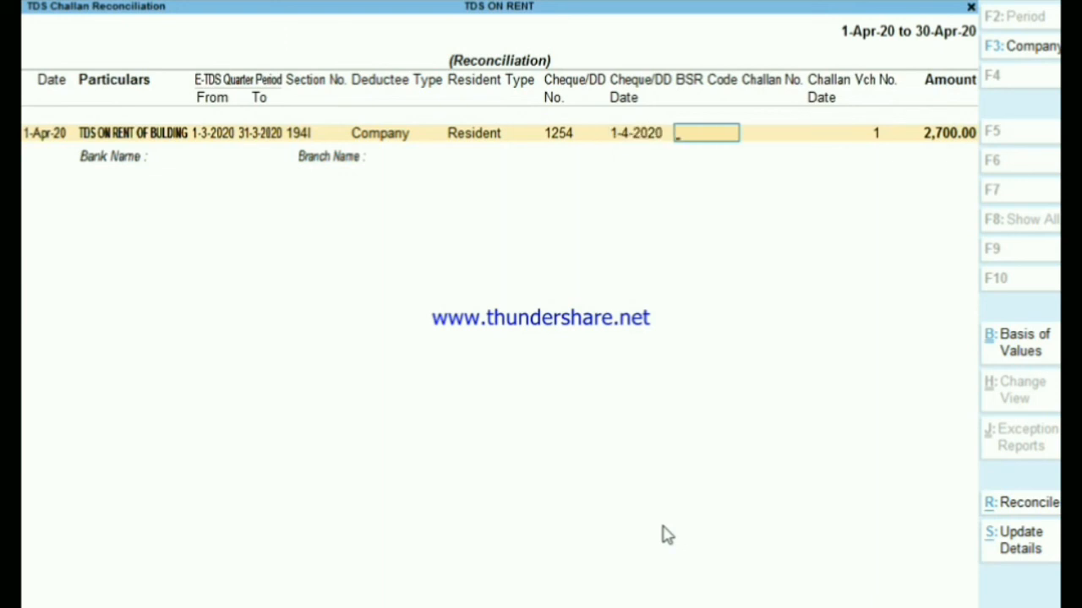
Enter BSR code 25478, challan number 125478 and challan date 1-4-2020 for the rent TDS entry.
type("25478")
key("Return")
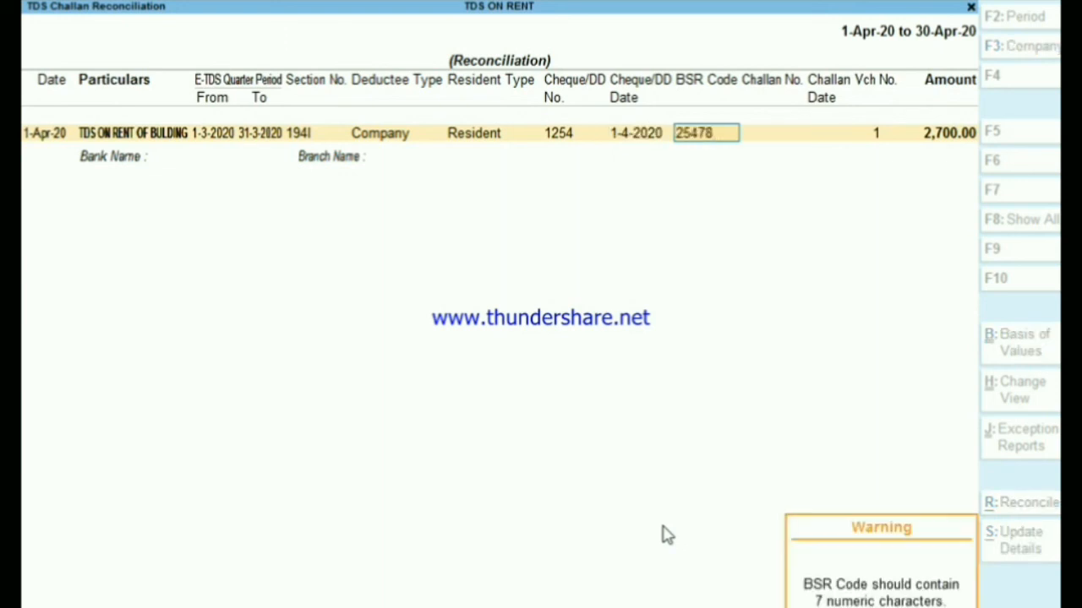
type("125478")
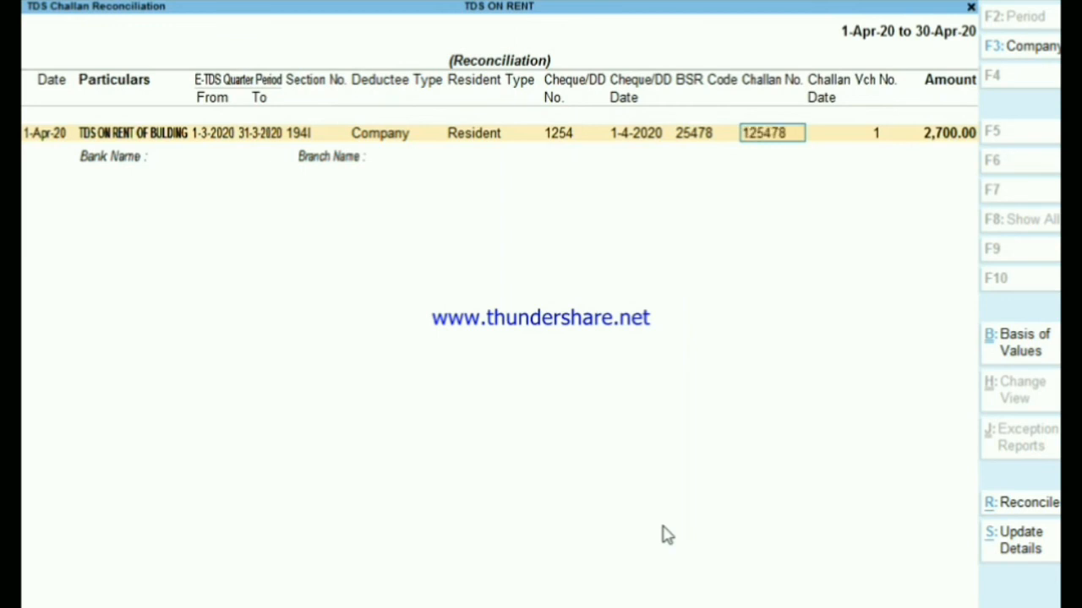
key("Return")
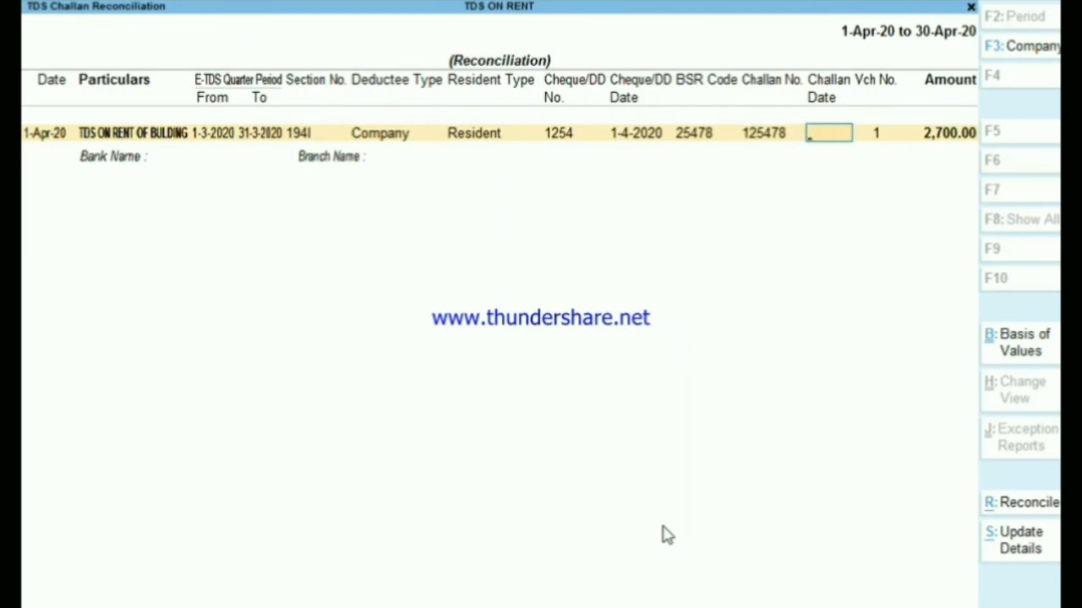
type("1-4")
key("Return")
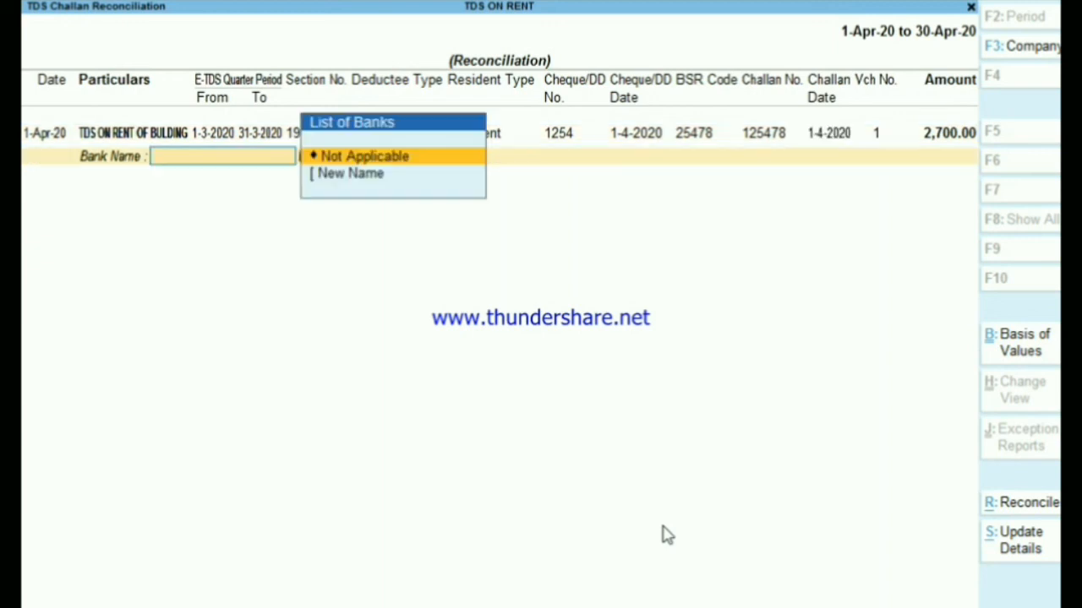
Create SBI as the new bank name, set the branch to JAIPUR, and finish and leave the challan reconciliation.
key("Down")
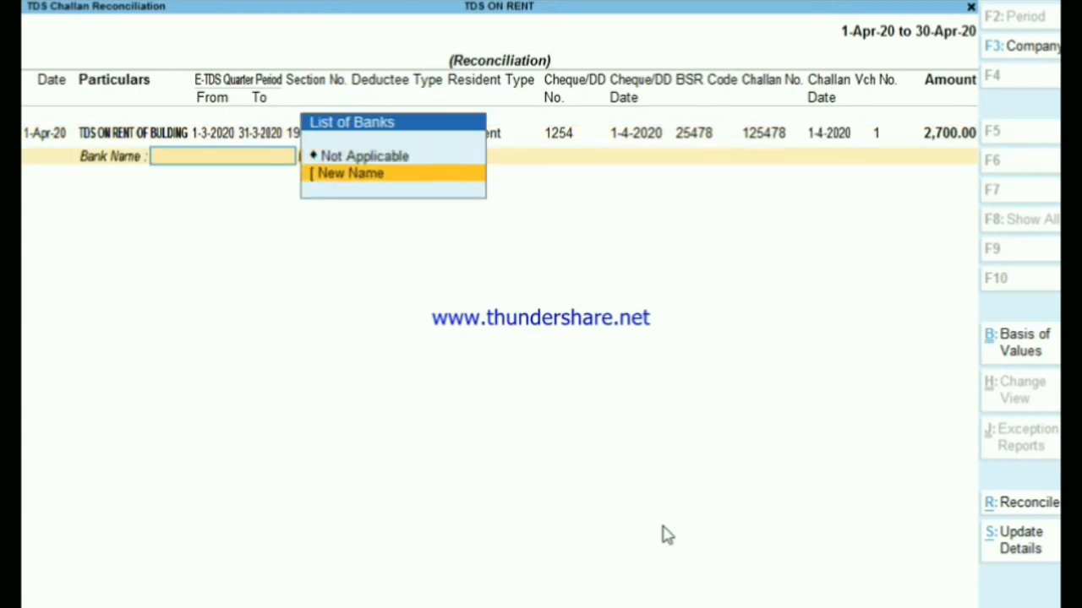
key("Return")
type("DNI")
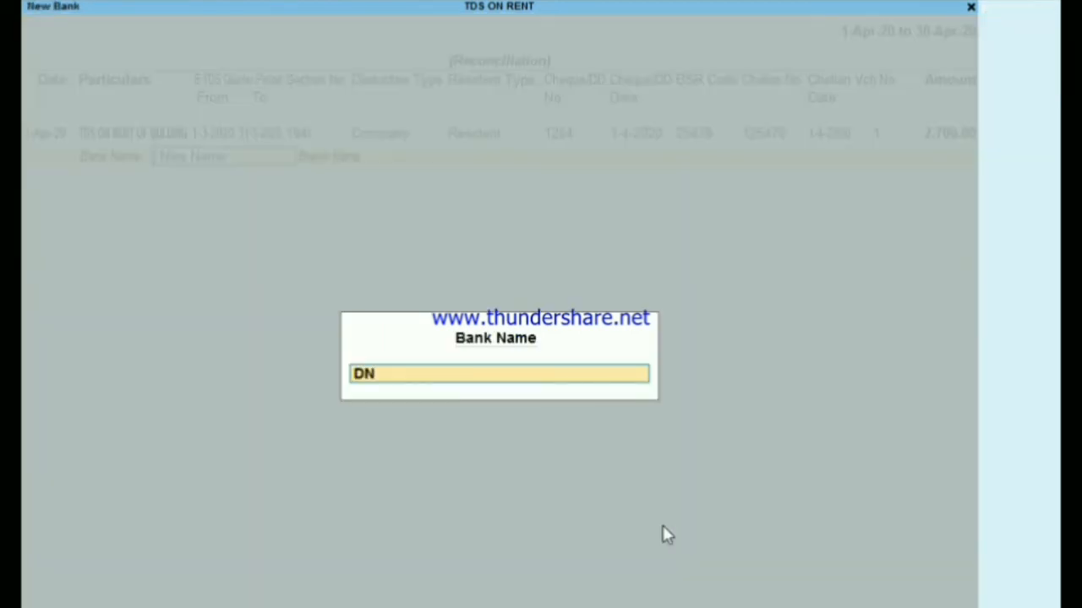
key("BackSpace")
key("BackSpace")
key("BackSpace")
type("SBI")
key("Return")
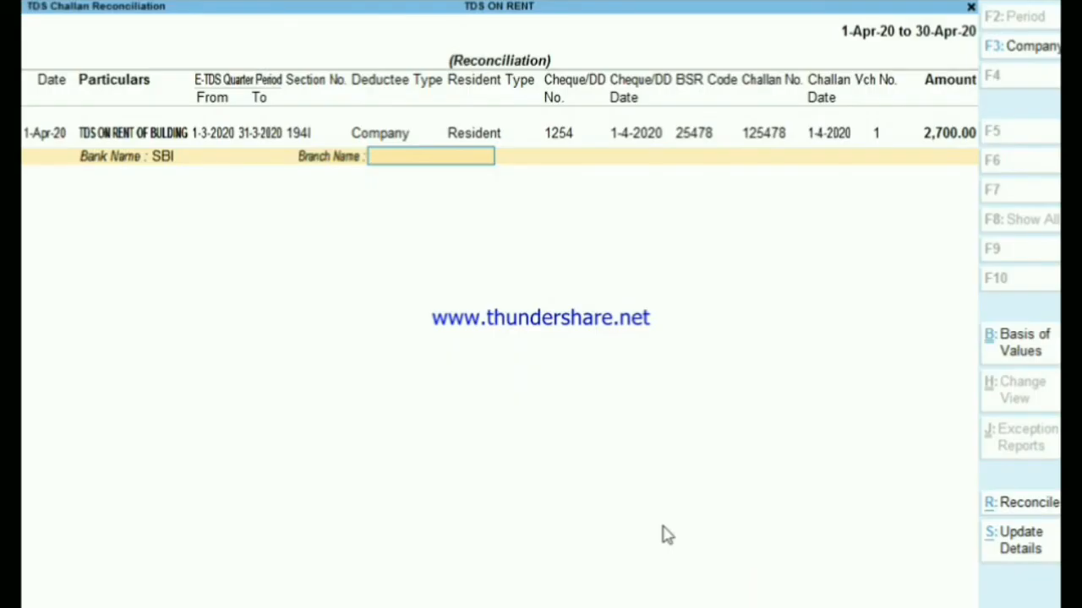
type("N")
key("BackSpace")
type("JAIPUR")
key("Return")
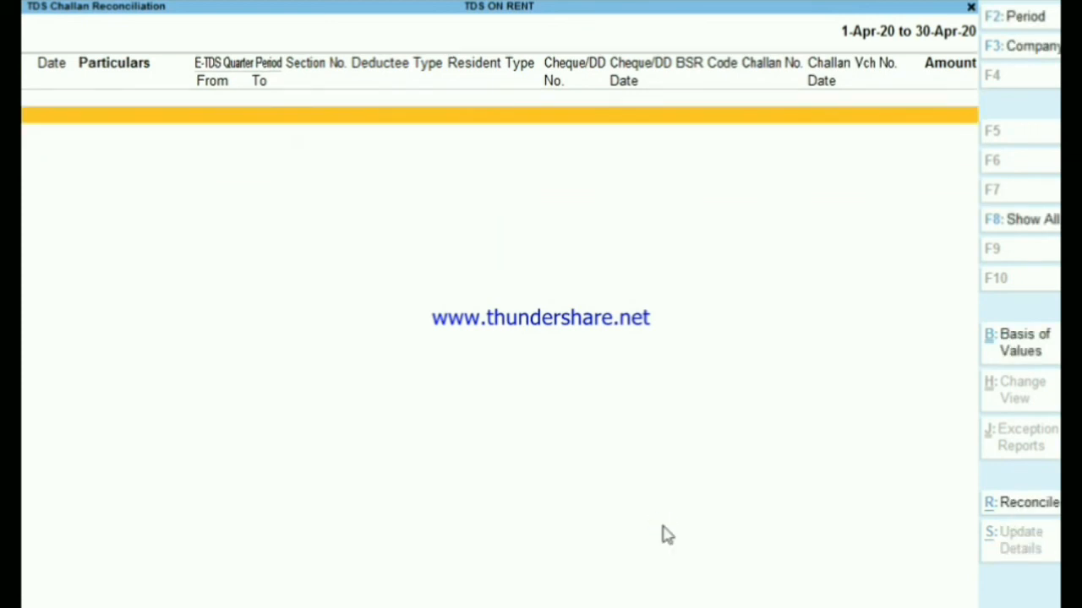
key("Escape")
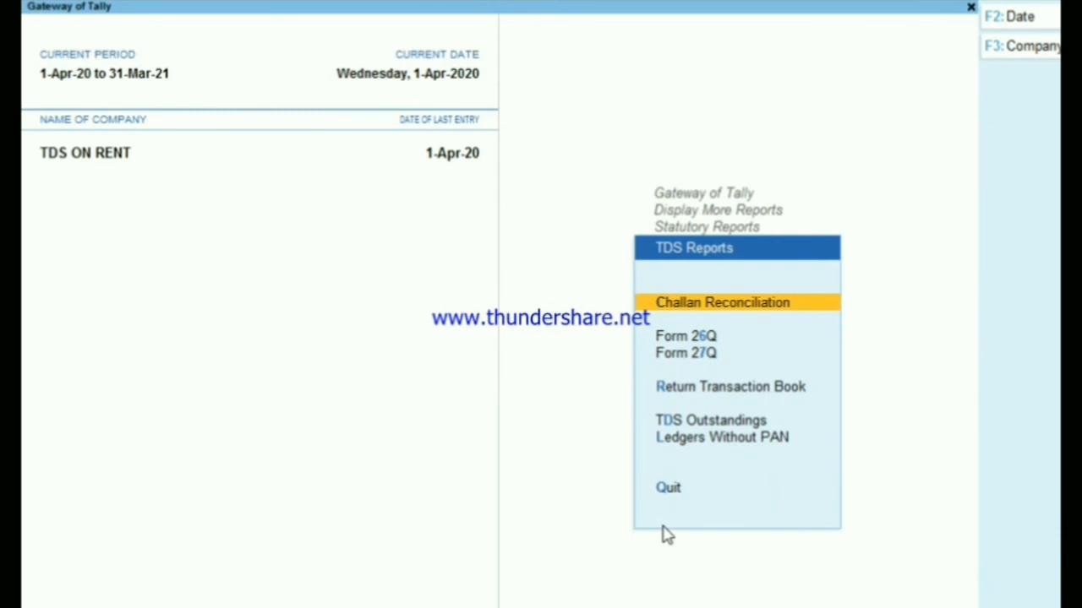
Look into TDS Outstandings and the list of ledgers without PAN details, and leave both without changes.
key("Down")
key("Down")
key("Down")
key("Down")
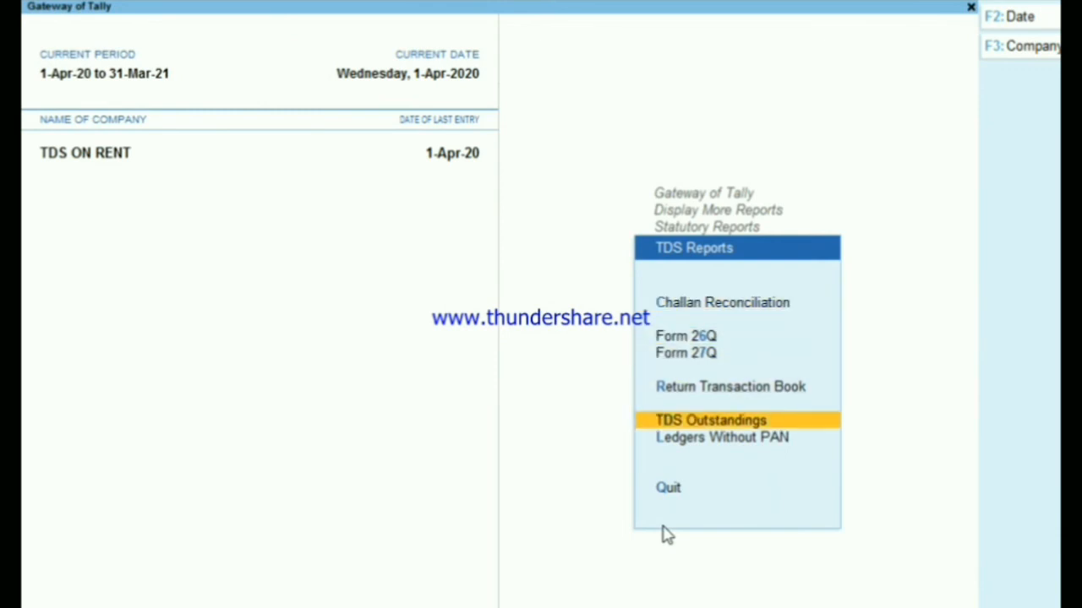
key("Return")
key("Escape")
key("Down")
key("Return")
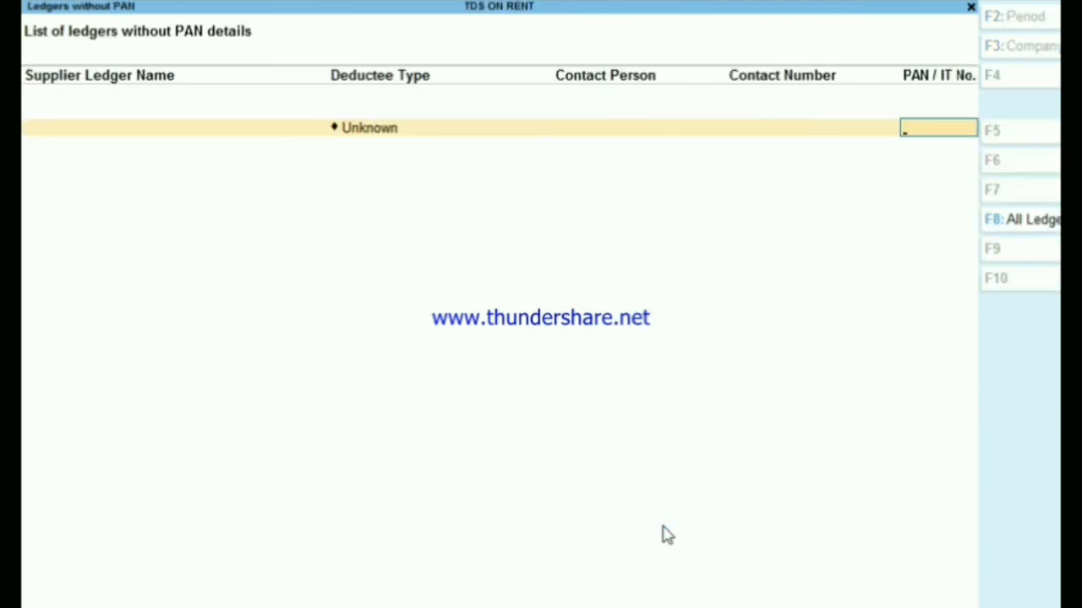
key("Escape")
Check TDS Outstandings once more and return to the Statutory Reports.
key("Up")
key("Up")
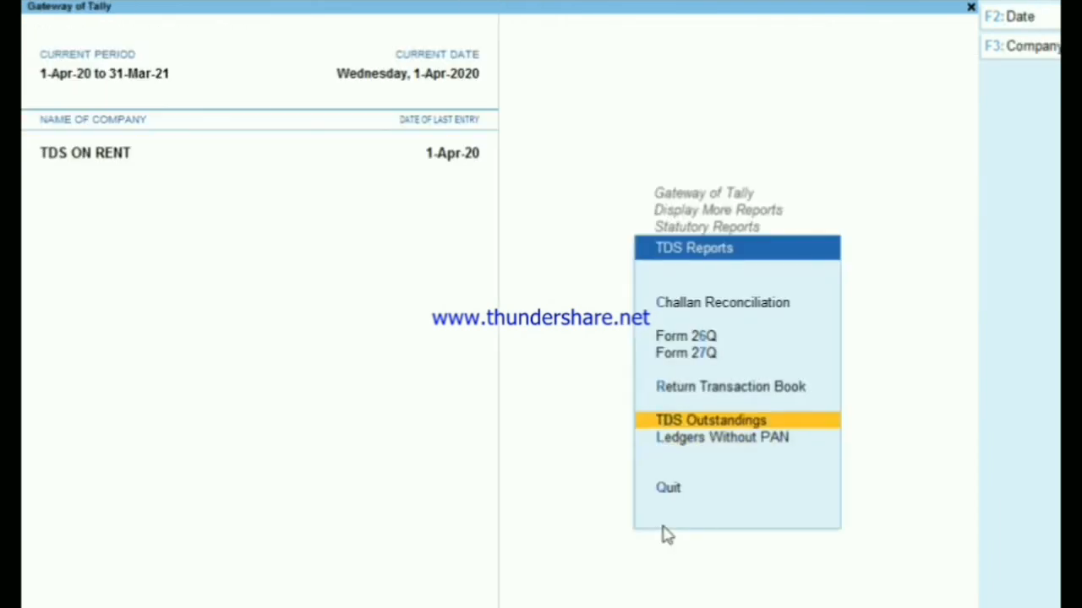
key("Return")
key("Escape")
key("Escape")
key("Escape")
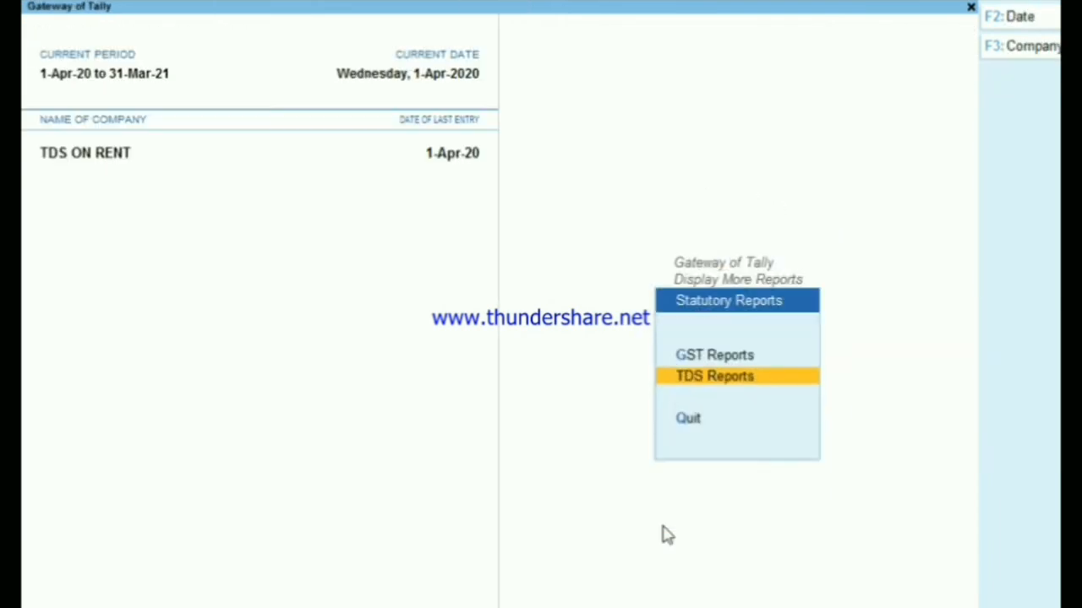